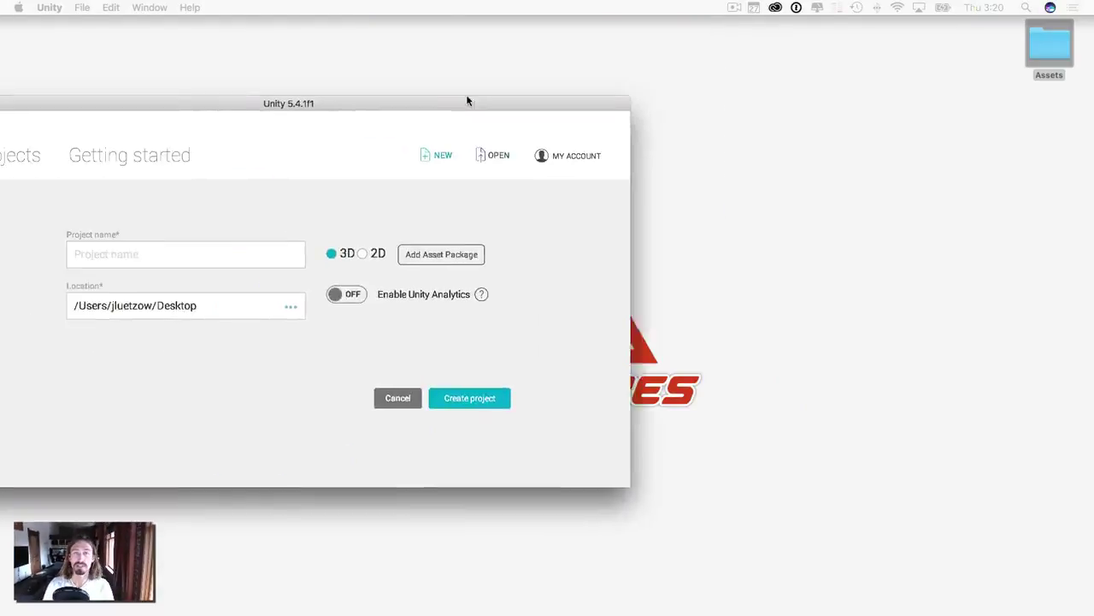
# Step: Create a new 2D project named TowerDefense on the Desktop with Unity Analytics off
pyautogui.moveTo(467, 101); pyautogui.dragTo(666, 65)
pyautogui.click(342, 214)
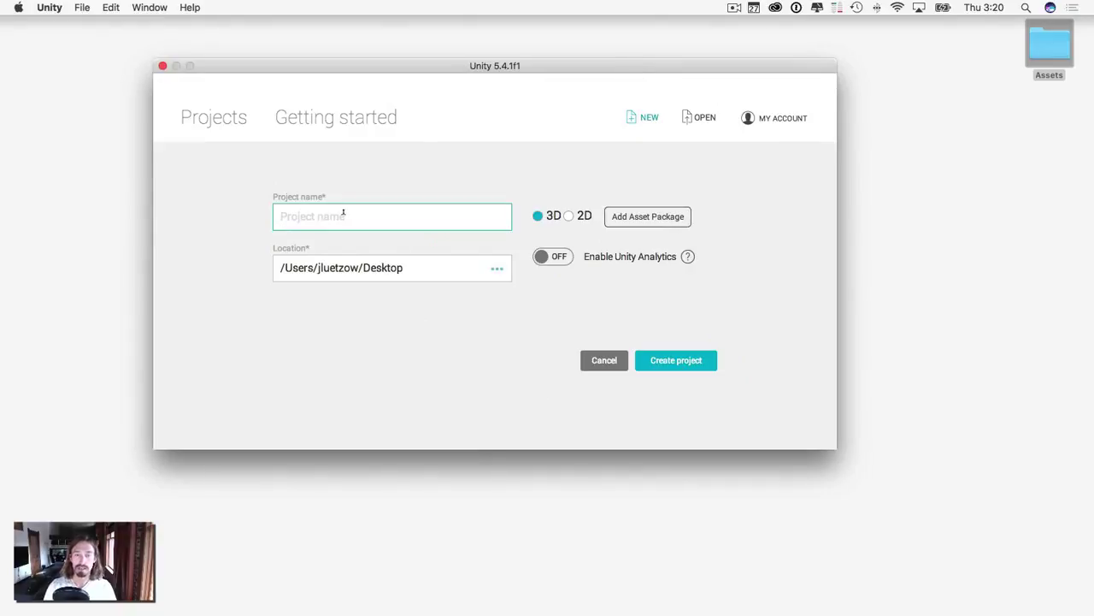
pyautogui.write('Tower')
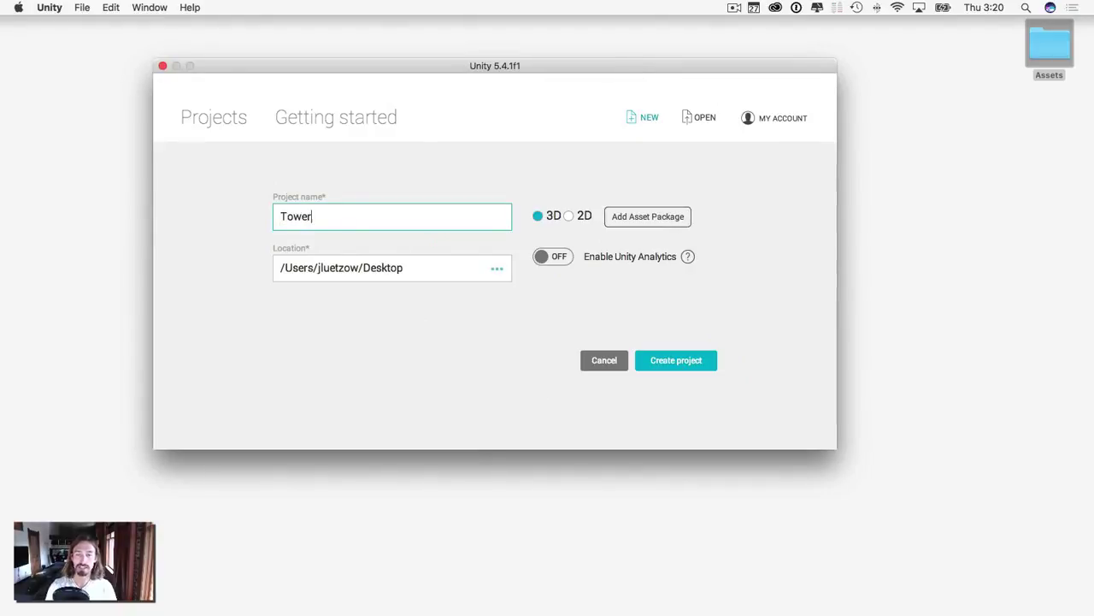
pyautogui.write('Defense')
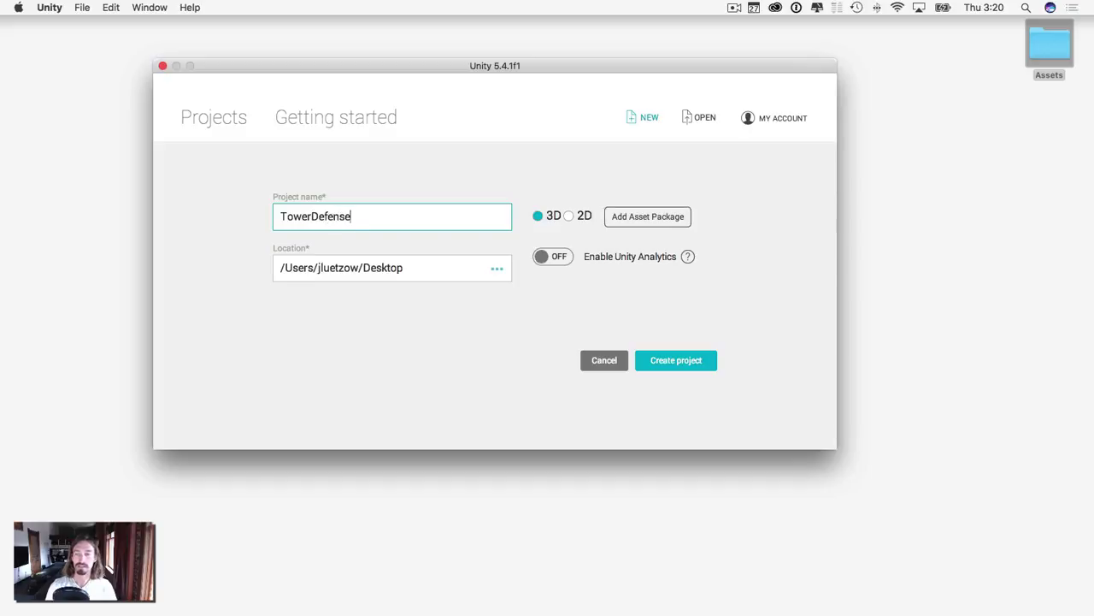
pyautogui.click(570, 217)
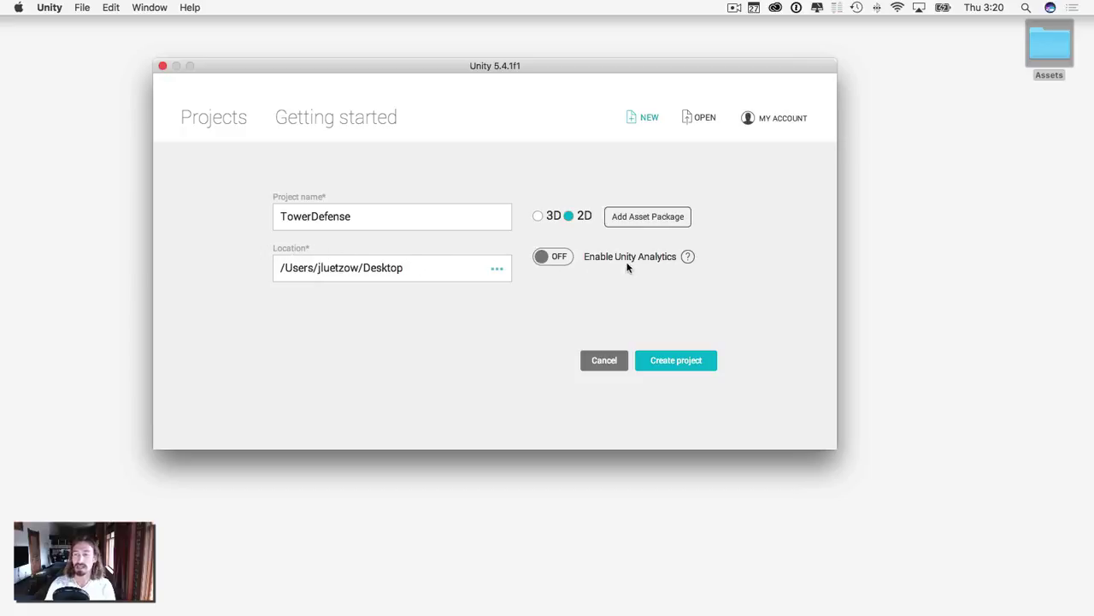
pyautogui.click(545, 256)
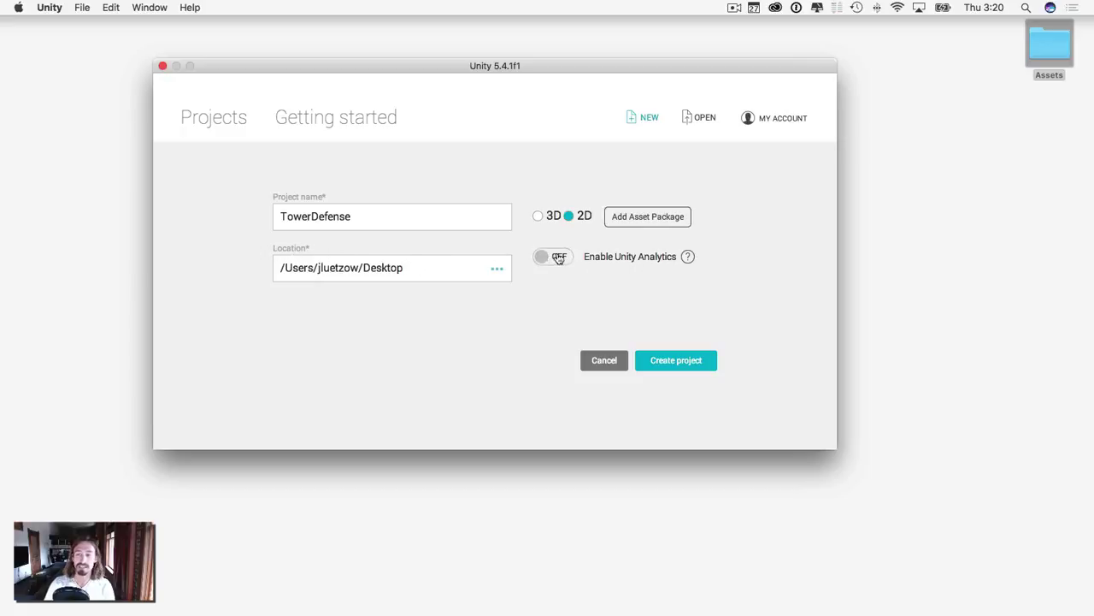
pyautogui.click(545, 256)
pyautogui.click(674, 359)
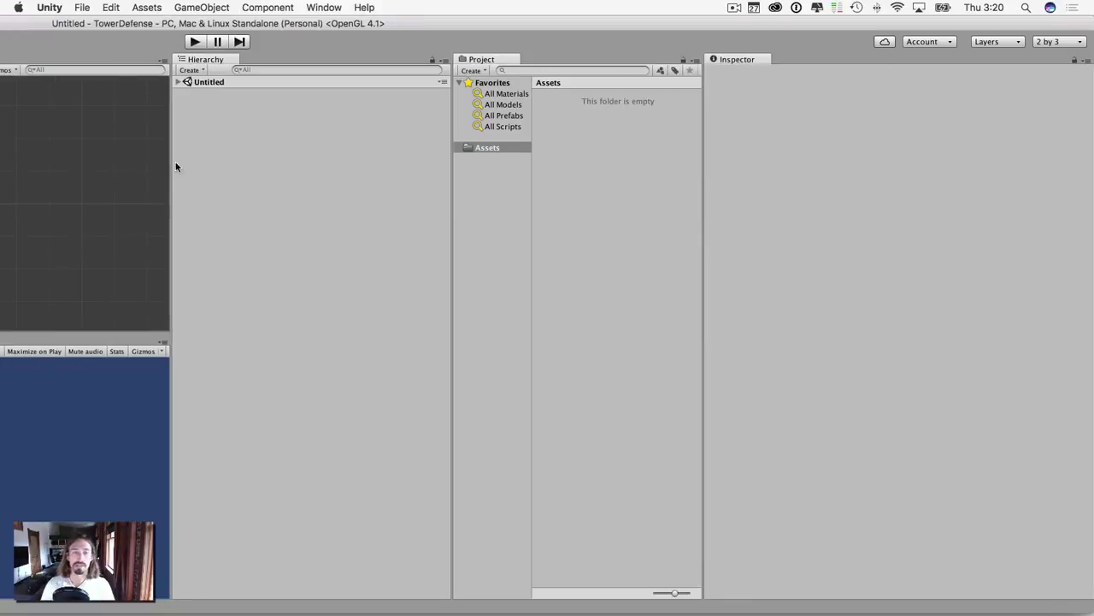
# Step: Widen the Scene and Game views and set the Game view's aspect ratio to 16:9
pyautogui.moveTo(171, 162); pyautogui.dragTo(466, 157)
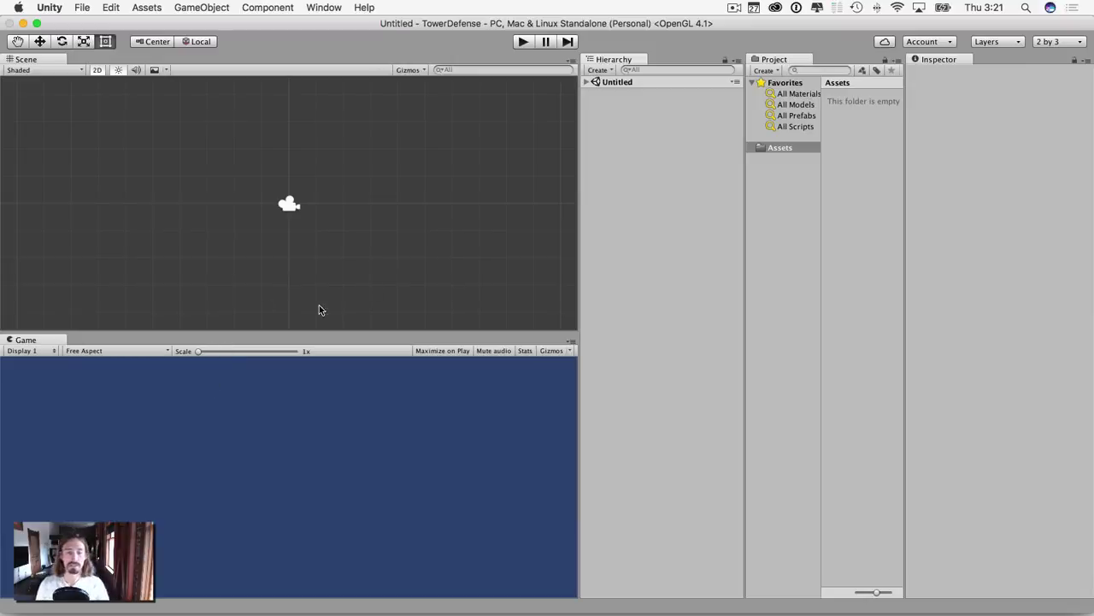
pyautogui.click(140, 352)
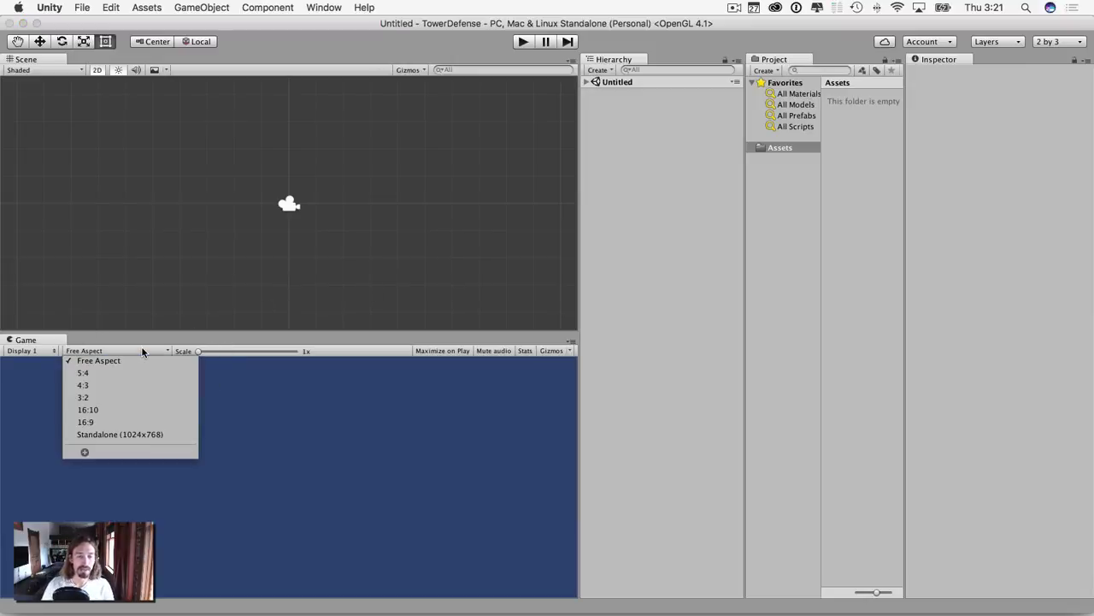
pyautogui.click(112, 422)
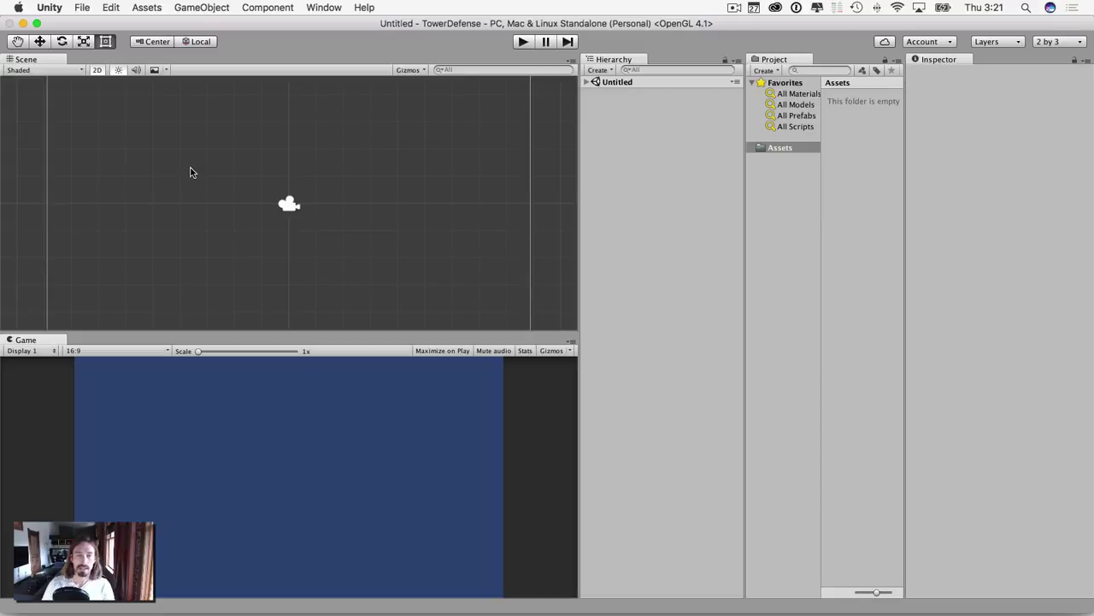
pyautogui.scroll(-1, 190, 168)
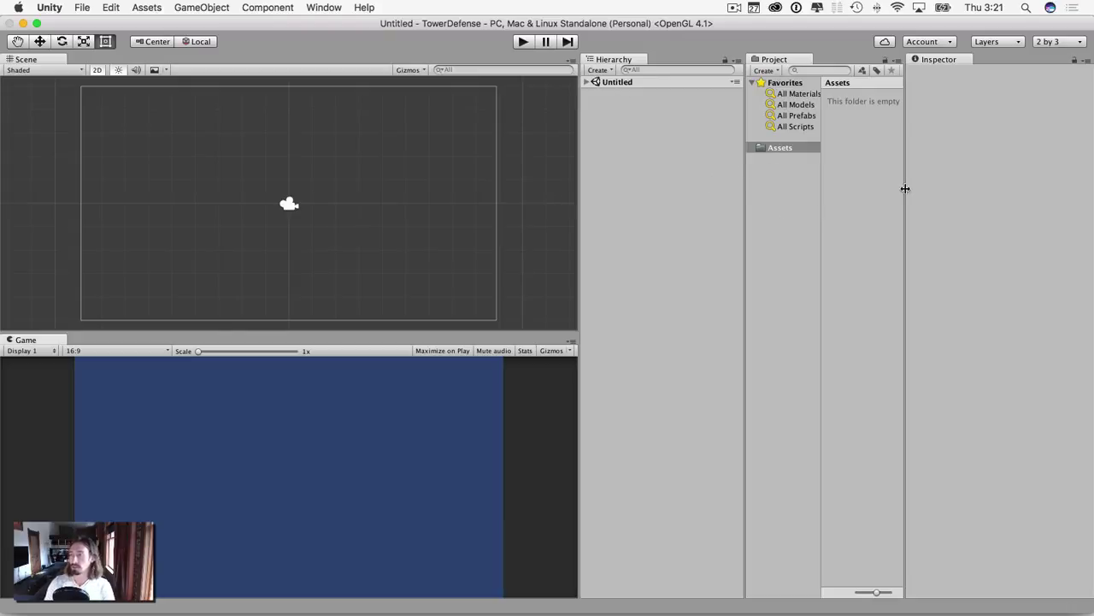
# Step: Open the Assets folder from the desktop in Finder and place its window over the Unity editor
pyautogui.press('F11')
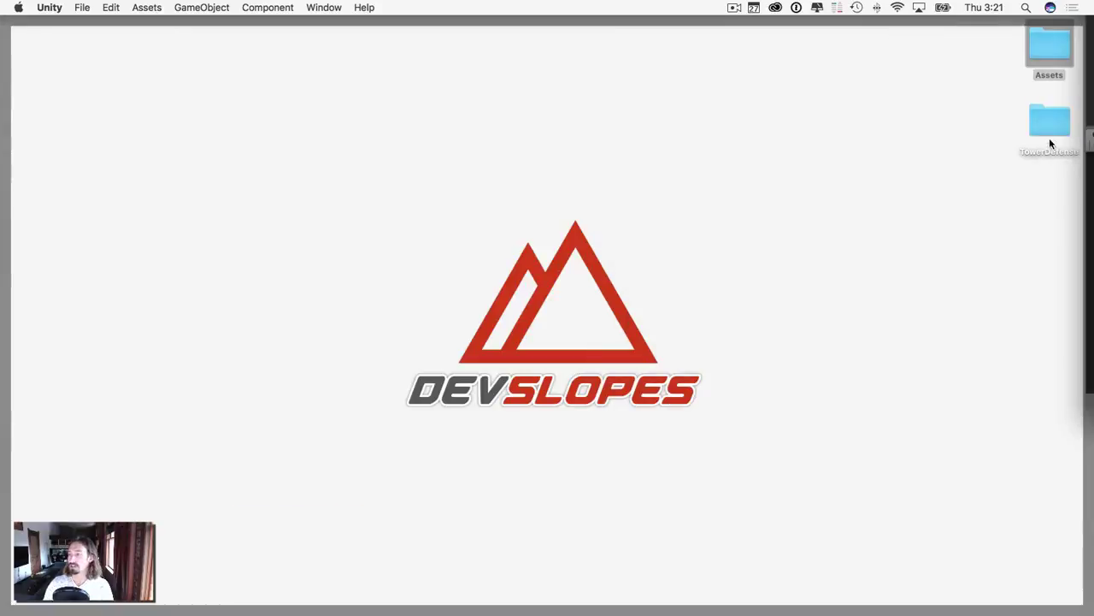
pyautogui.doubleClick(1045, 51)
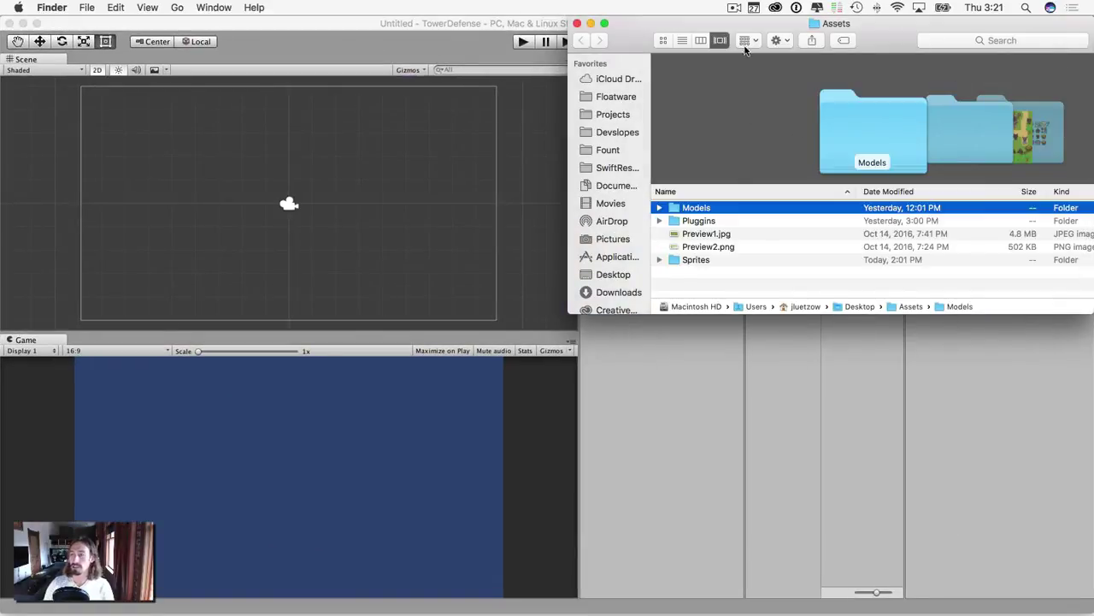
pyautogui.moveTo(731, 23); pyautogui.dragTo(454, 118)
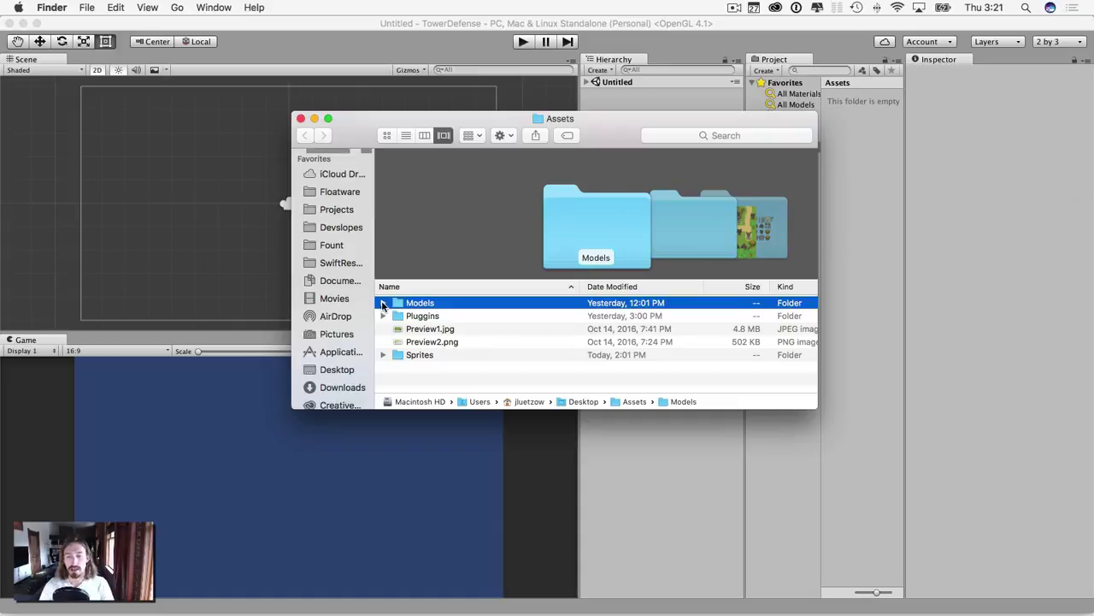
# Step: Expand the Models folder to view its enemy subfolders and open out Enemy1
pyautogui.click(382, 304)
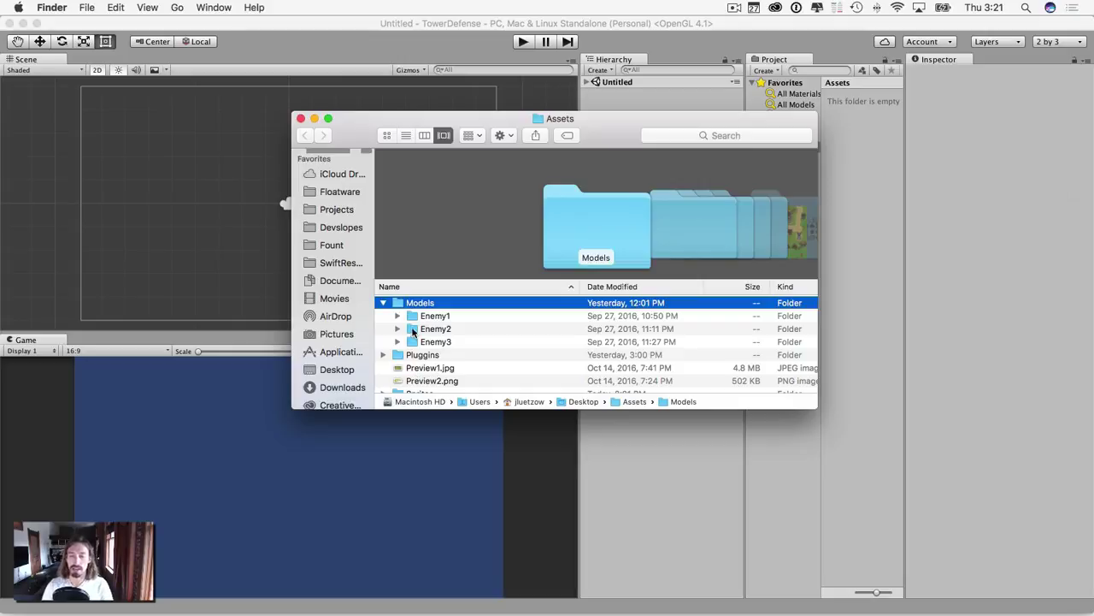
pyautogui.press('Down')
pyautogui.press('Down')
pyautogui.press('Down')
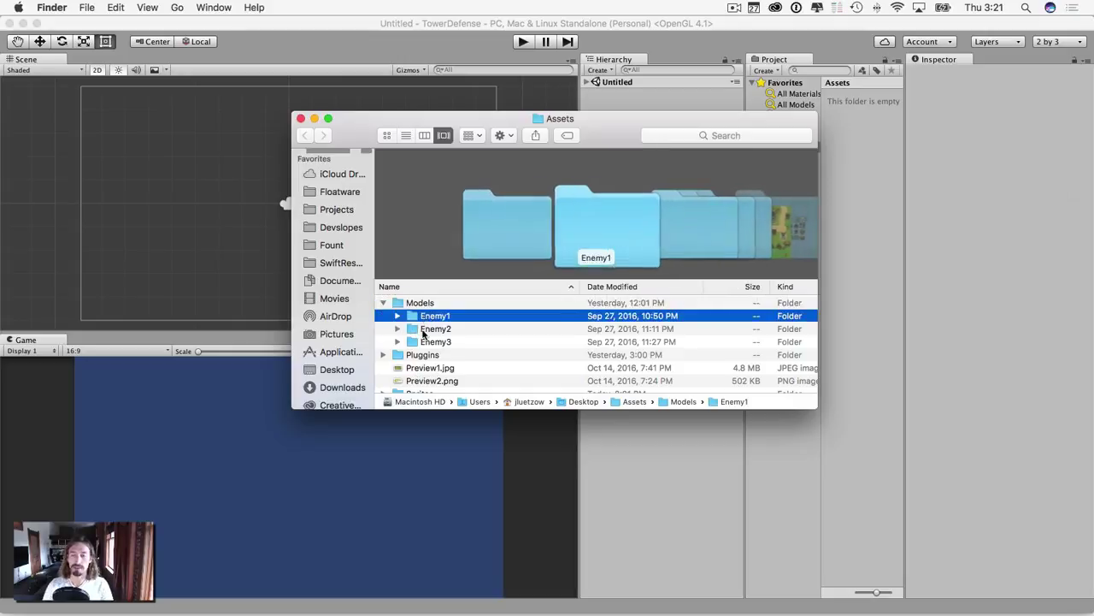
pyautogui.click(397, 315)
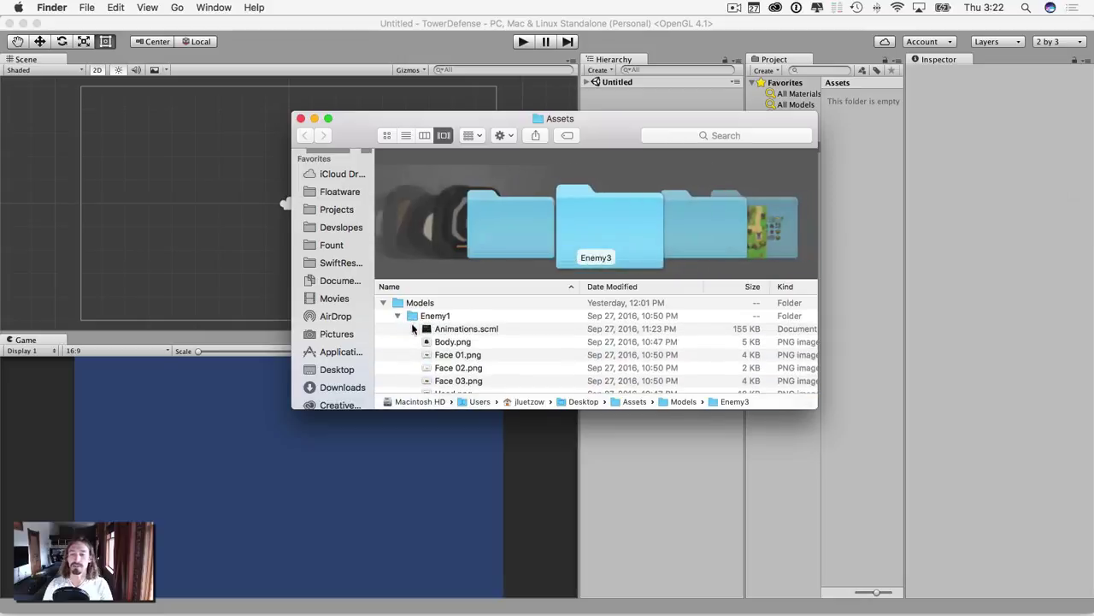
# Step: Preview the body-part, shield and weapon images in the Enemy1 folder, and collapse the folder again
pyautogui.scroll(-5, 399, 339)
pyautogui.press('Up')
pyautogui.press('Up')
pyautogui.press('Up')
pyautogui.press('Up')
pyautogui.scroll(2, 427, 333)
pyautogui.scroll(2, 454, 320)
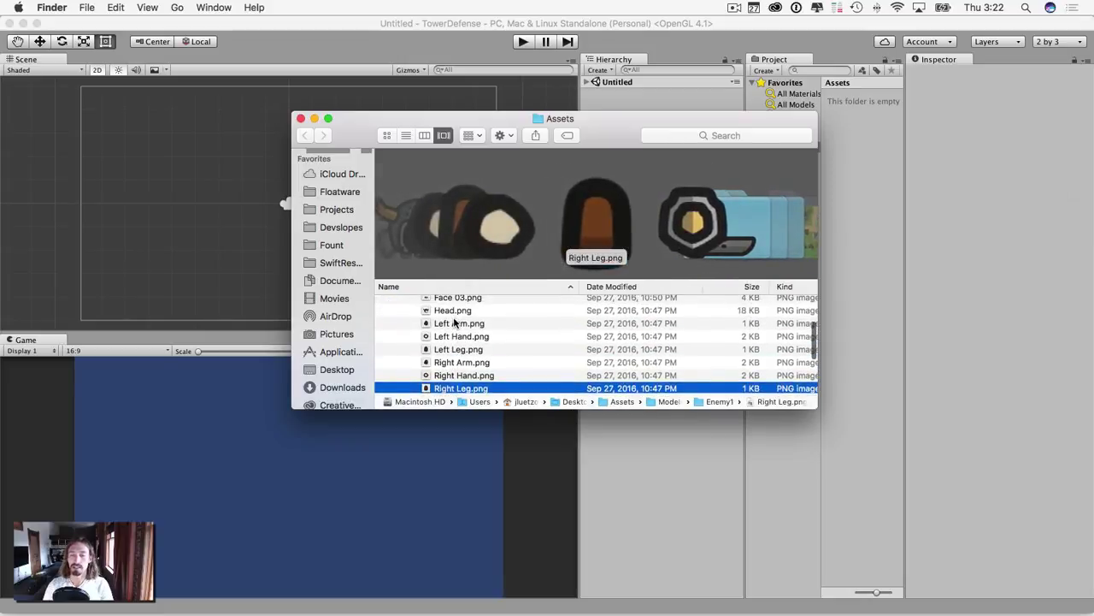
pyautogui.click(454, 314)
pyautogui.scroll(1, 454, 318)
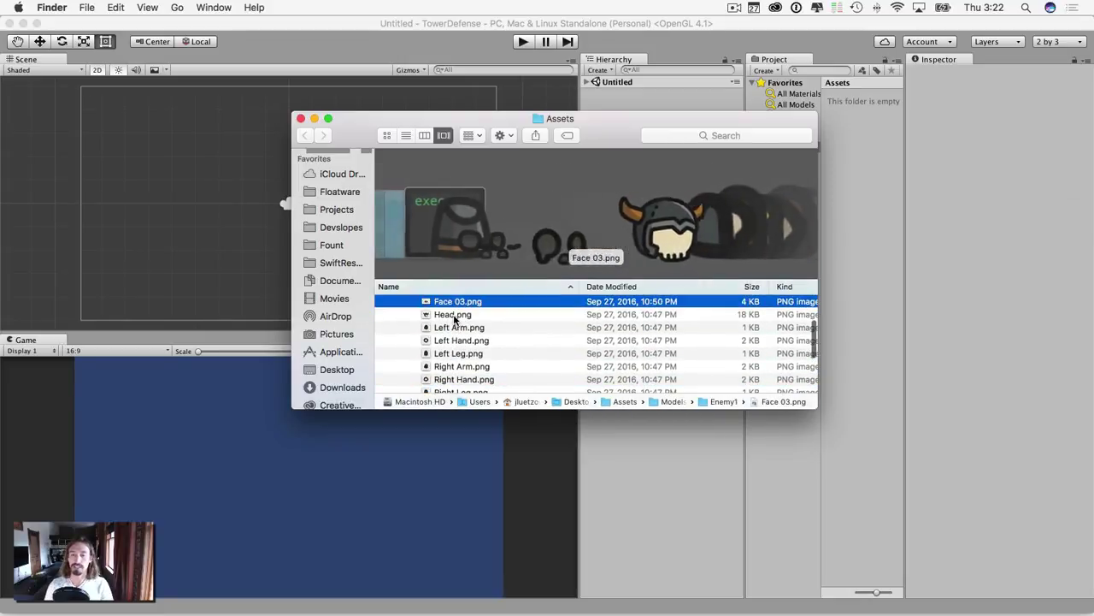
pyautogui.press('Down')
pyautogui.press('Down')
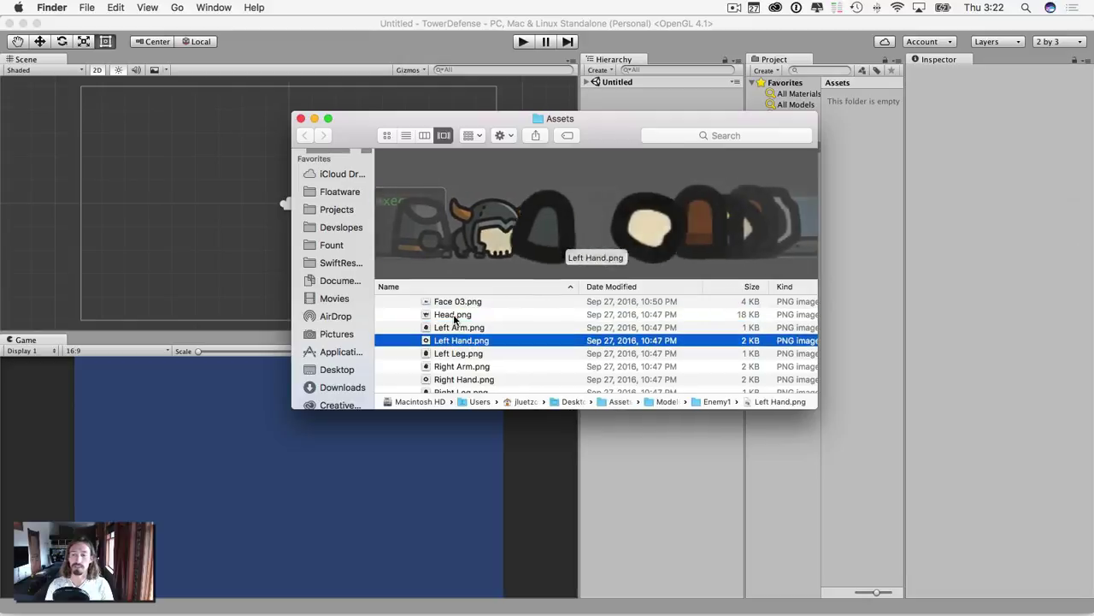
pyautogui.press('Down')
pyautogui.press('Down')
pyautogui.press('Down')
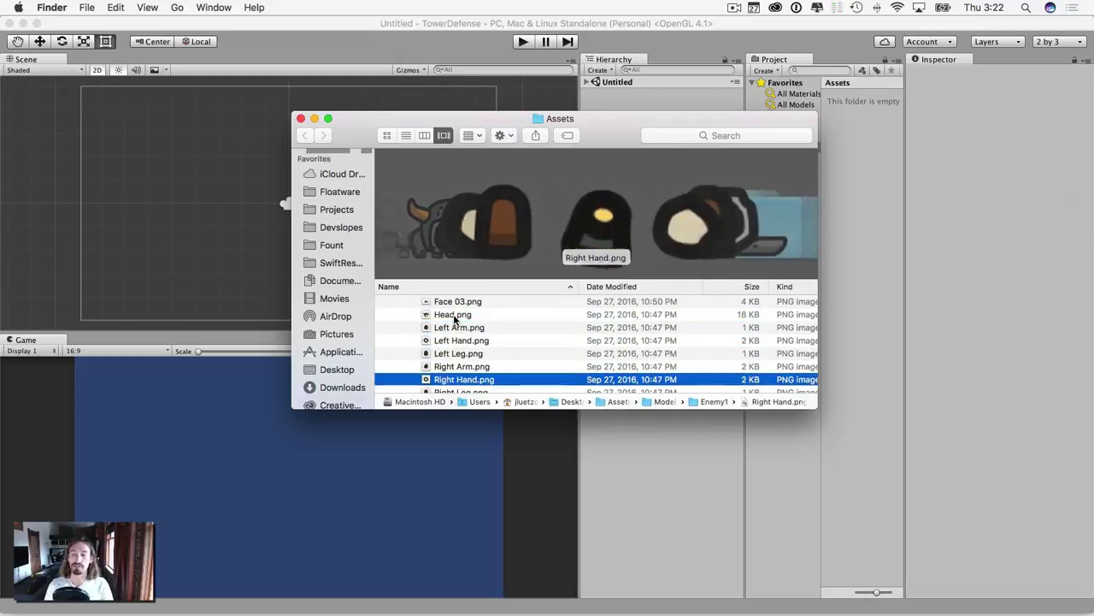
pyautogui.press('Down')
pyautogui.press('Down')
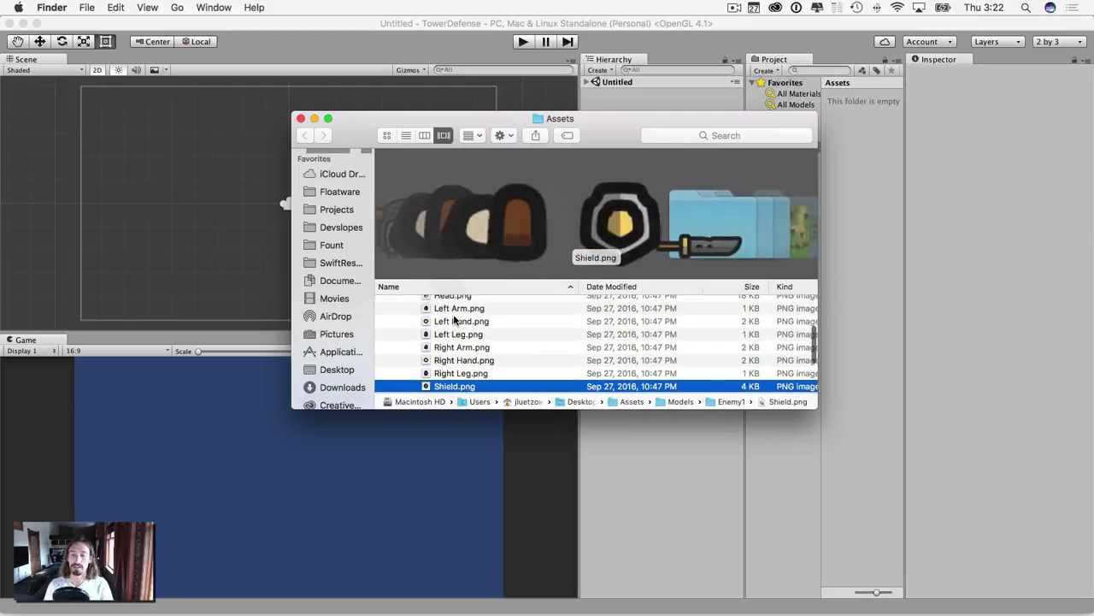
pyautogui.press('Down')
pyautogui.press('Up')
pyautogui.press('Up')
pyautogui.press('Up')
pyautogui.press('Up')
pyautogui.press('Up')
pyautogui.press('Up')
pyautogui.press('Up')
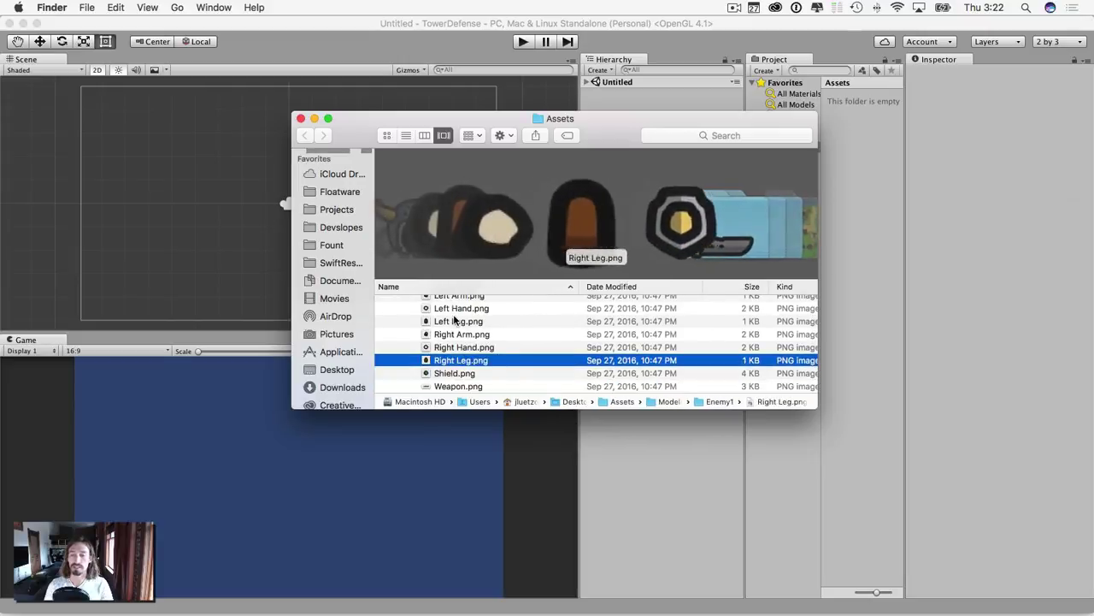
pyautogui.press('Up')
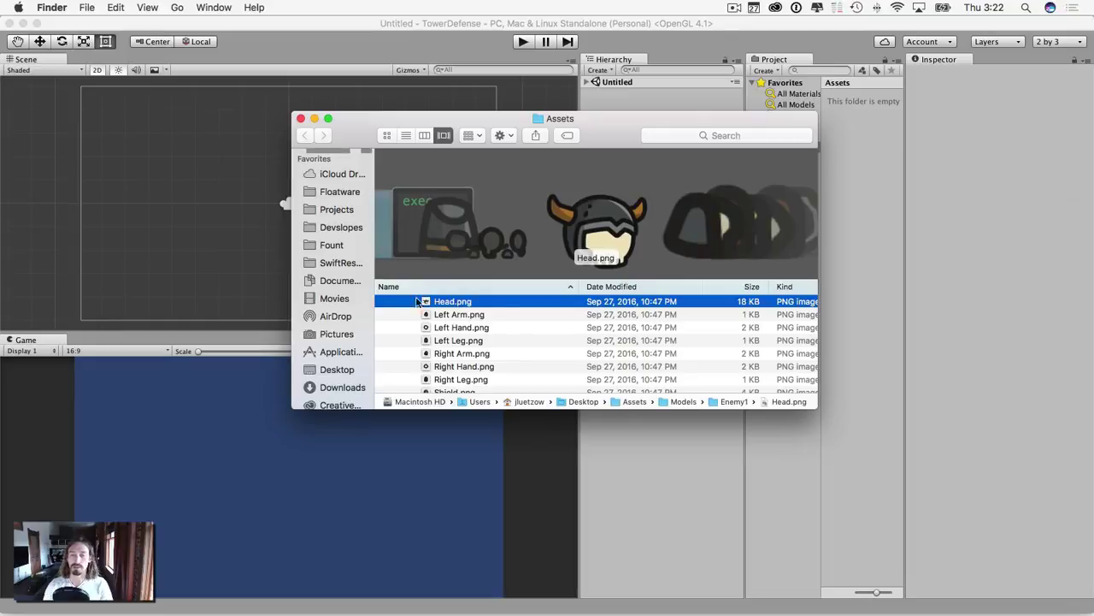
pyautogui.scroll(5, 432, 338)
pyautogui.click(398, 316)
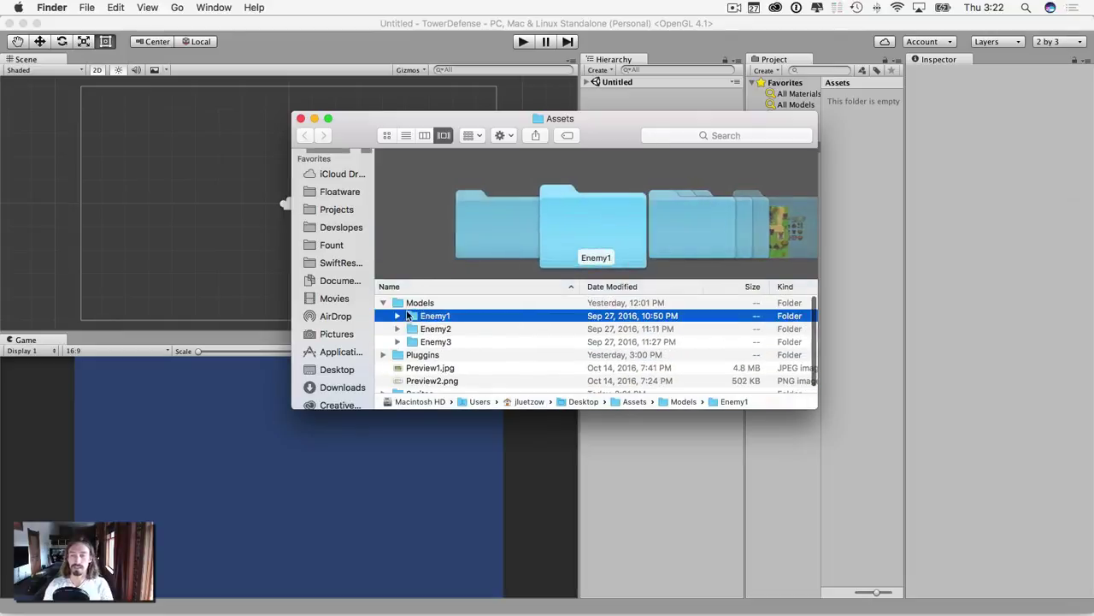
# Step: Import the Models folder from Finder into the Unity project's Assets folder
pyautogui.moveTo(589, 122); pyautogui.dragTo(391, 84)
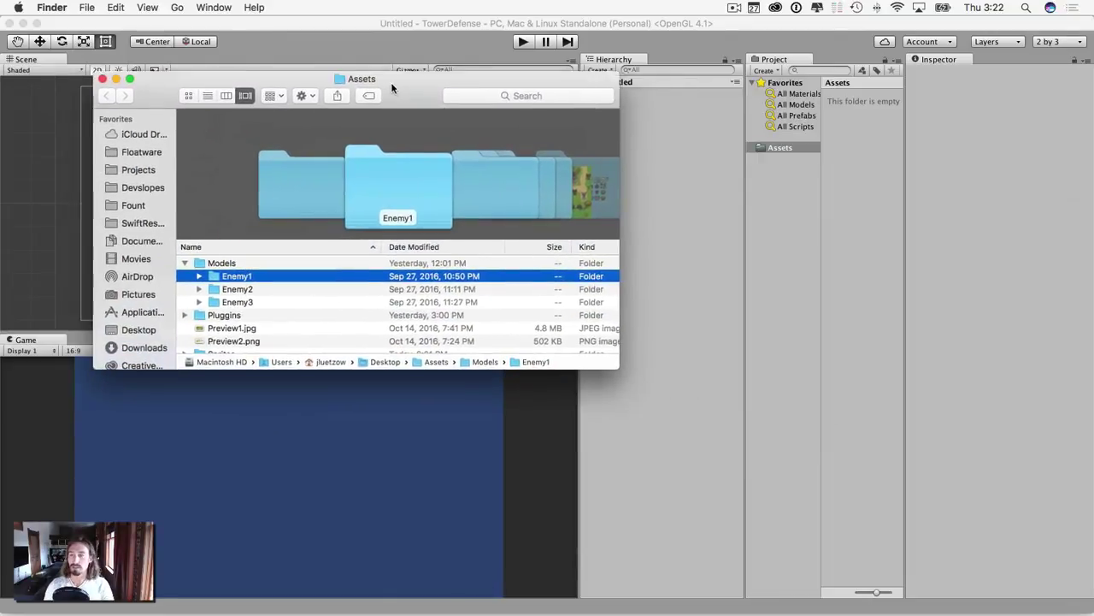
pyautogui.click(186, 261)
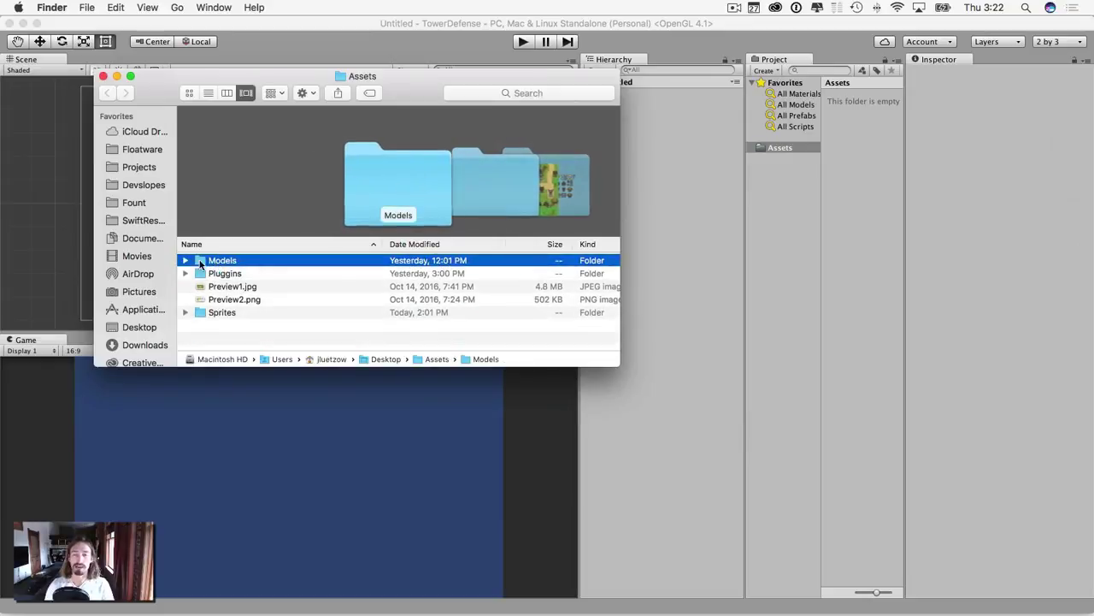
pyautogui.moveTo(214, 263); pyautogui.dragTo(768, 148)
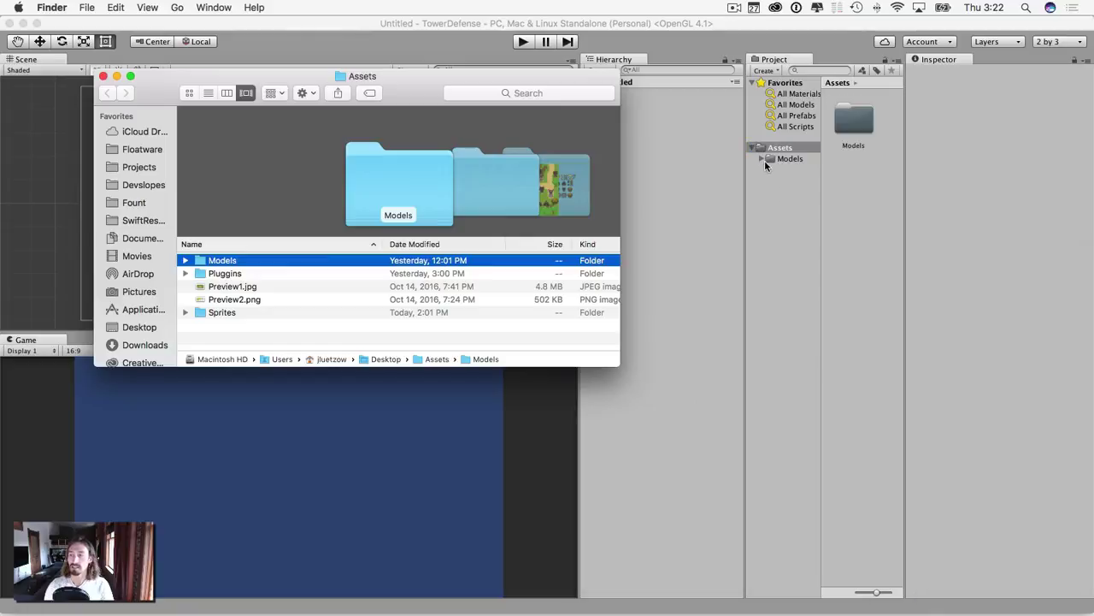
# Step: Check the contents of the imported Models folder's Enemy1 subfolder in the Unity project
pyautogui.click(760, 159)
pyautogui.click(789, 170)
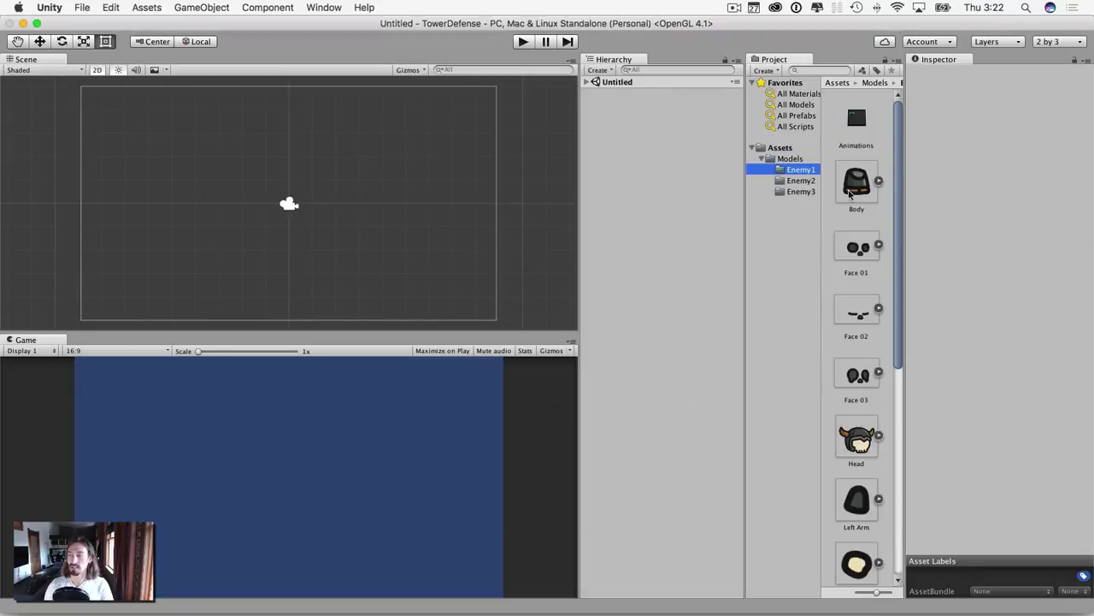
pyautogui.click(761, 159)
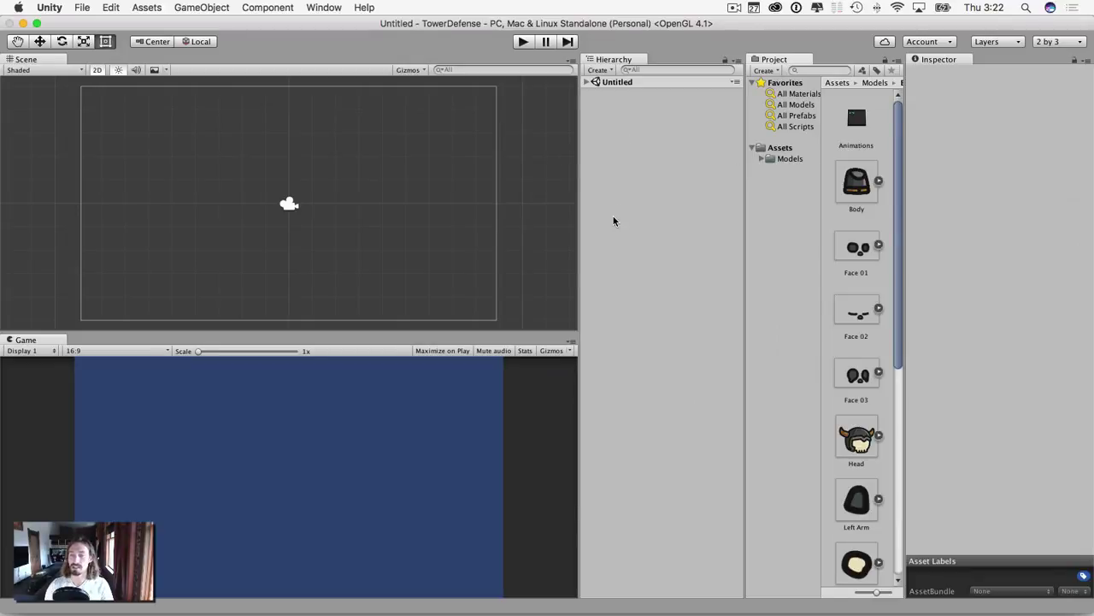
# Step: Return to the Finder Assets window, check the Pluggins folder's contents and import that folder into the Unity project's Assets
pyautogui.hotkey('ctrl', 'Up')
pyautogui.click(252, 151)
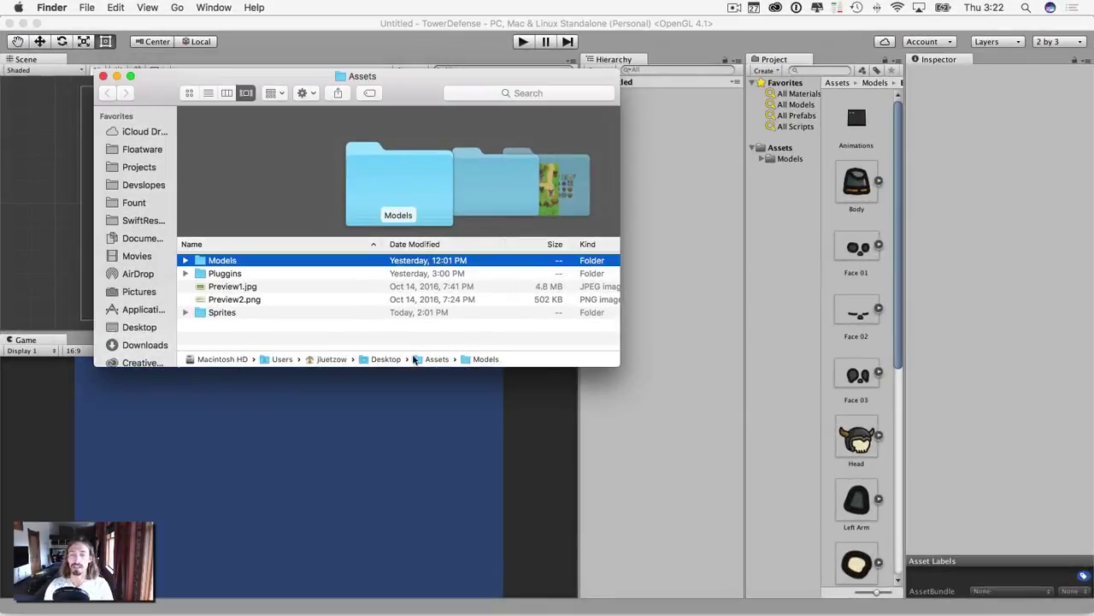
pyautogui.click(186, 273)
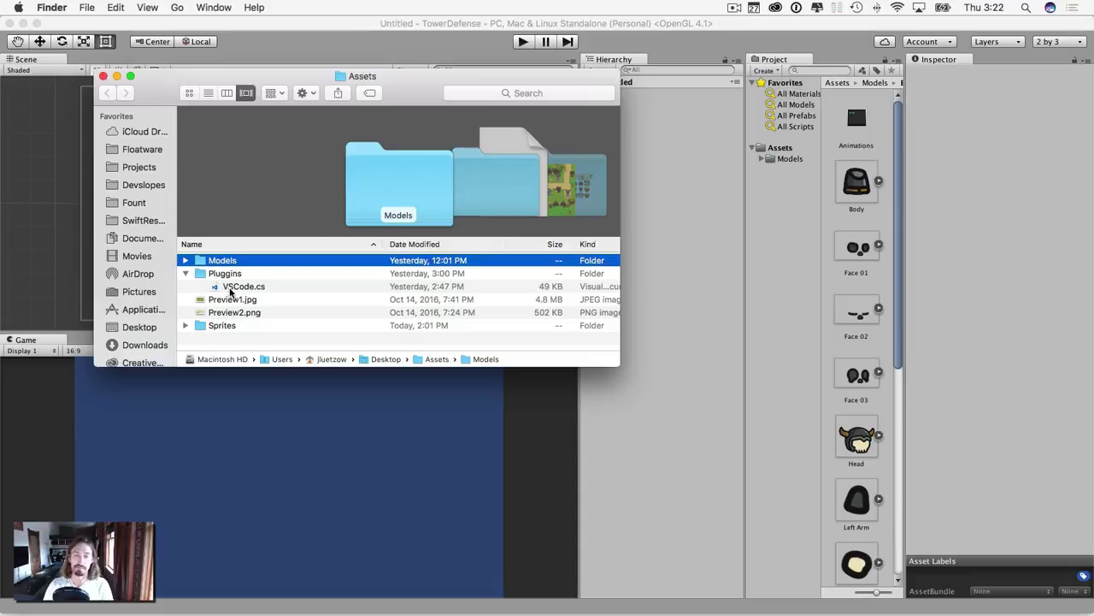
pyautogui.click(185, 274)
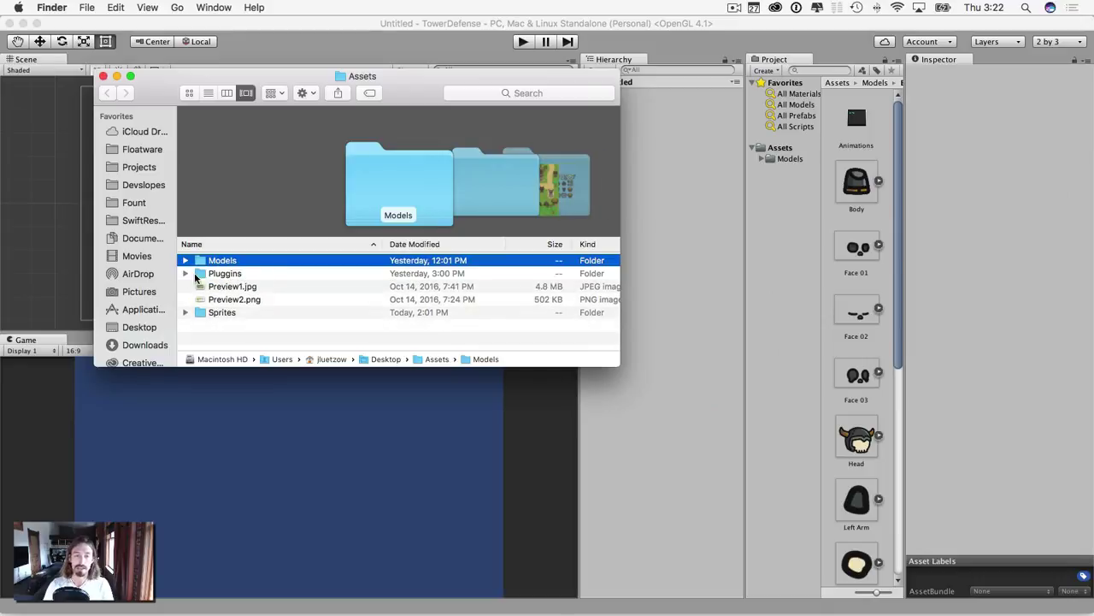
pyautogui.moveTo(202, 278); pyautogui.dragTo(758, 147)
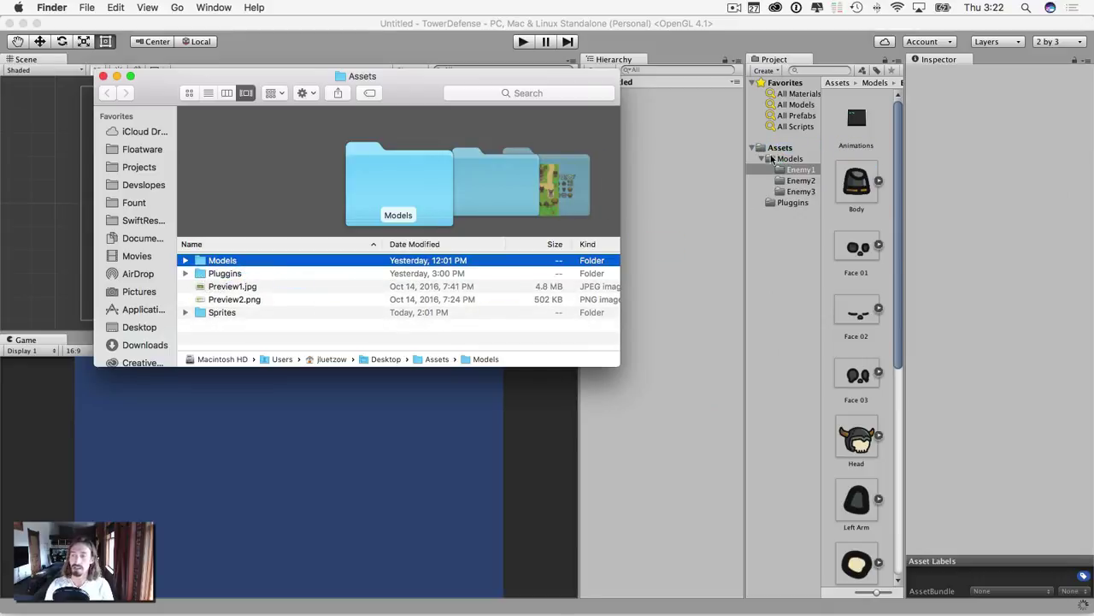
pyautogui.click(760, 164)
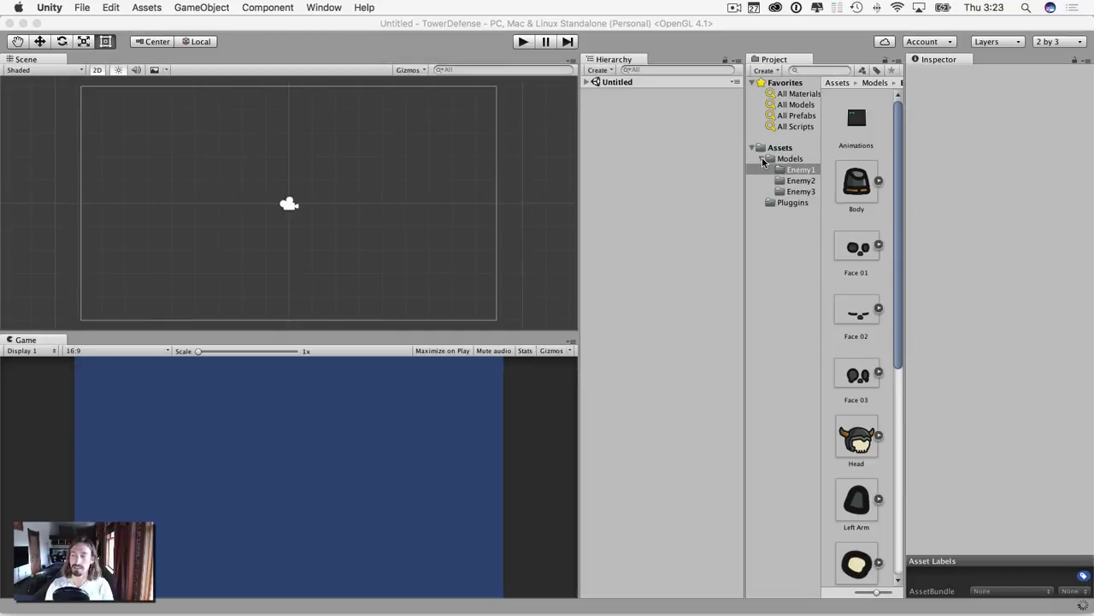
# Step: Switch to the Finder Assets window and look through the contents of its Sprites folder
pyautogui.hotkey('ctrl', 'Up')
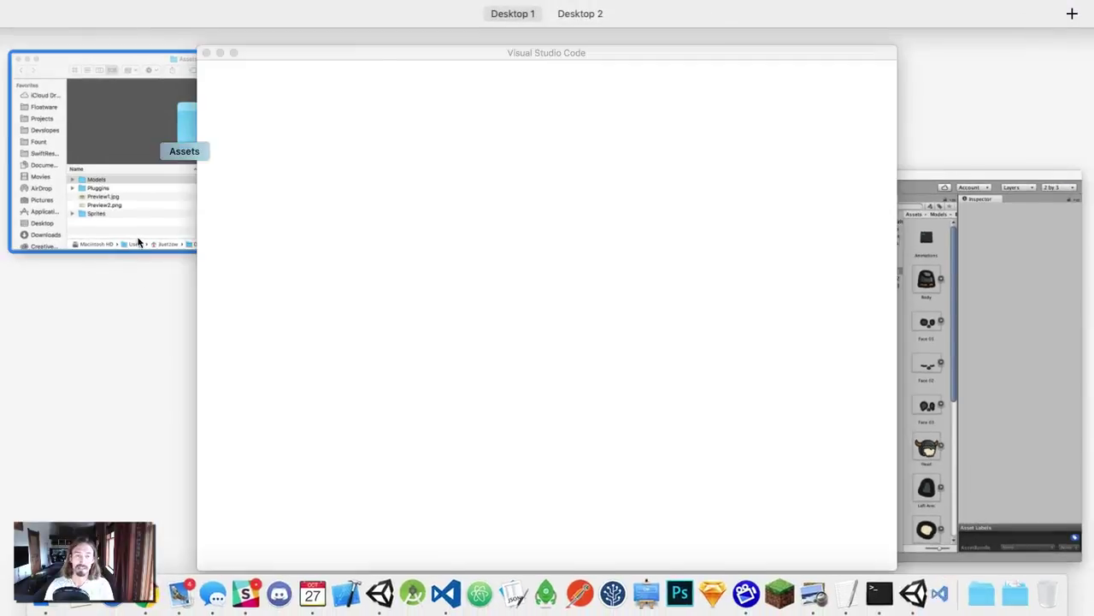
pyautogui.click(177, 146)
pyautogui.click(186, 312)
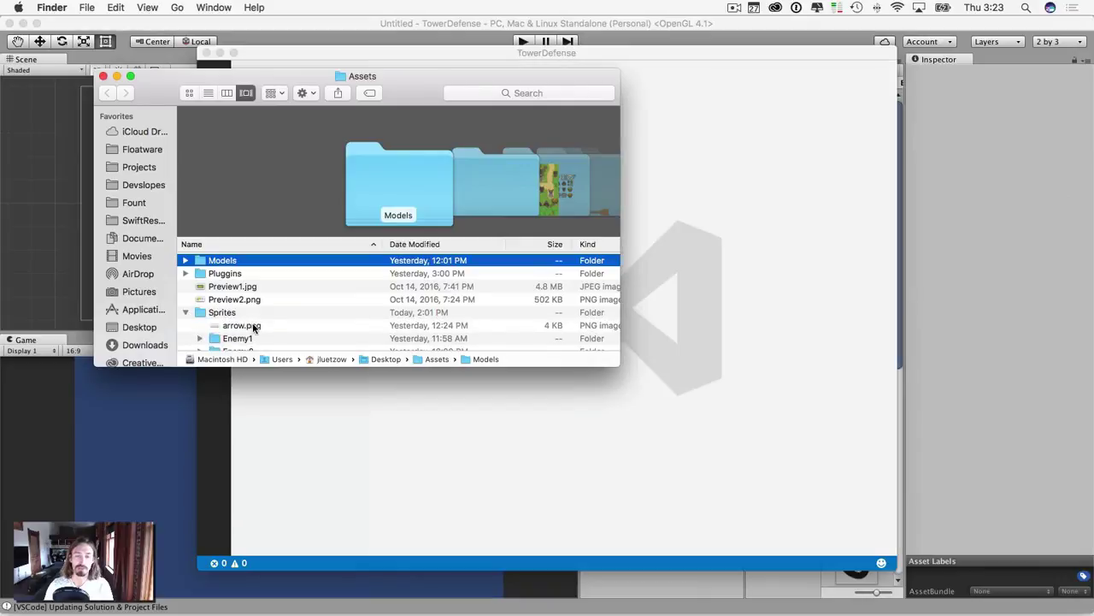
pyautogui.scroll(-3, 254, 328)
pyautogui.scroll(3, 255, 319)
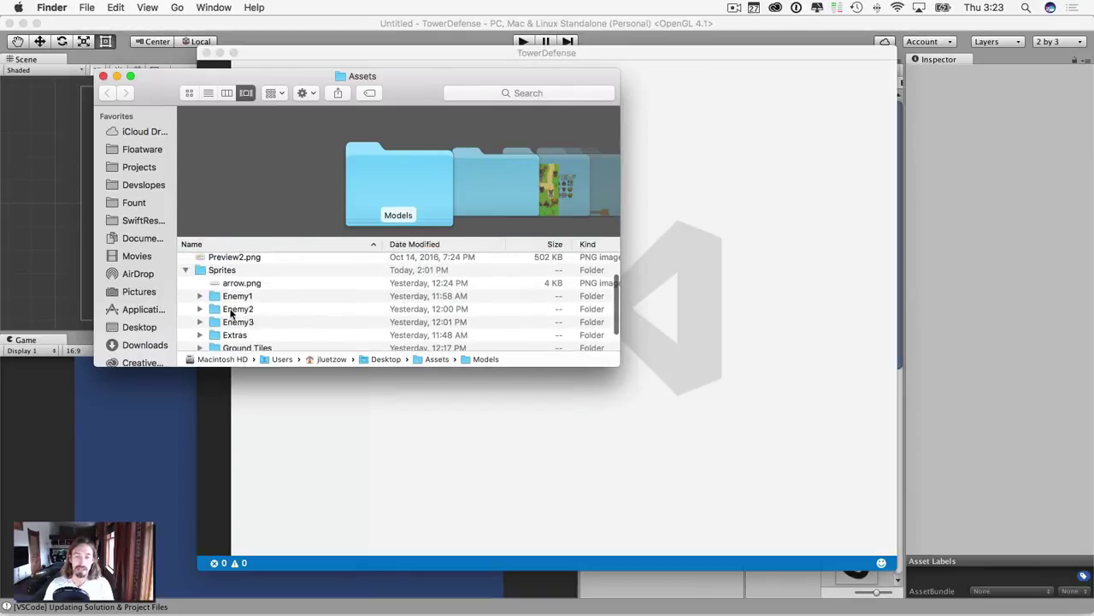
pyautogui.scroll(-1, 233, 317)
pyautogui.scroll(-1, 232, 318)
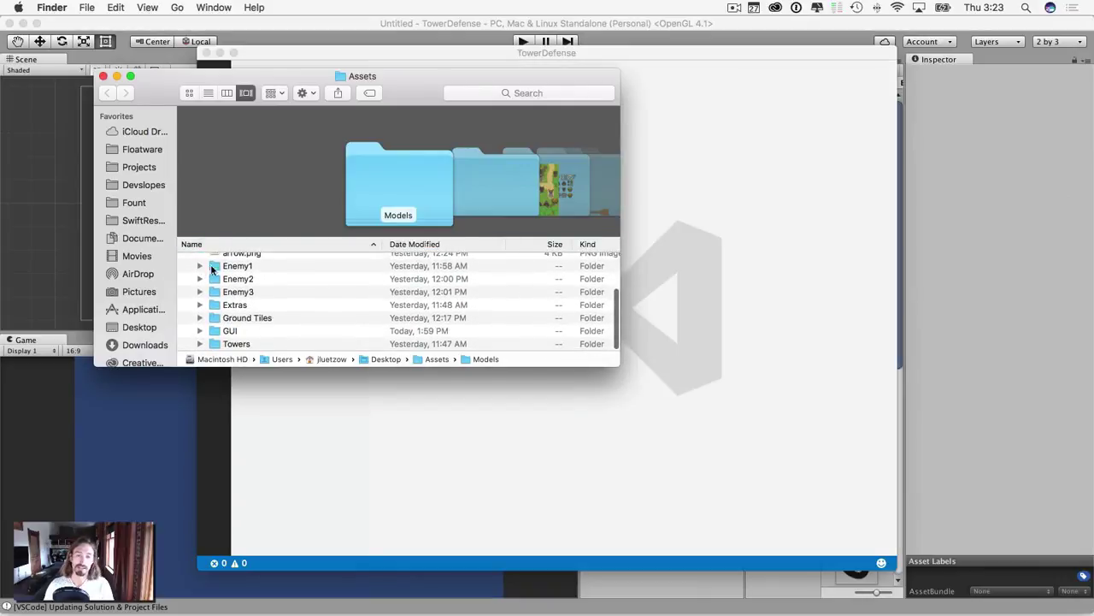
# Step: Check the animation subfolders of the Enemy1 sprites and open the Attacking folder to look through its files
pyautogui.click(199, 266)
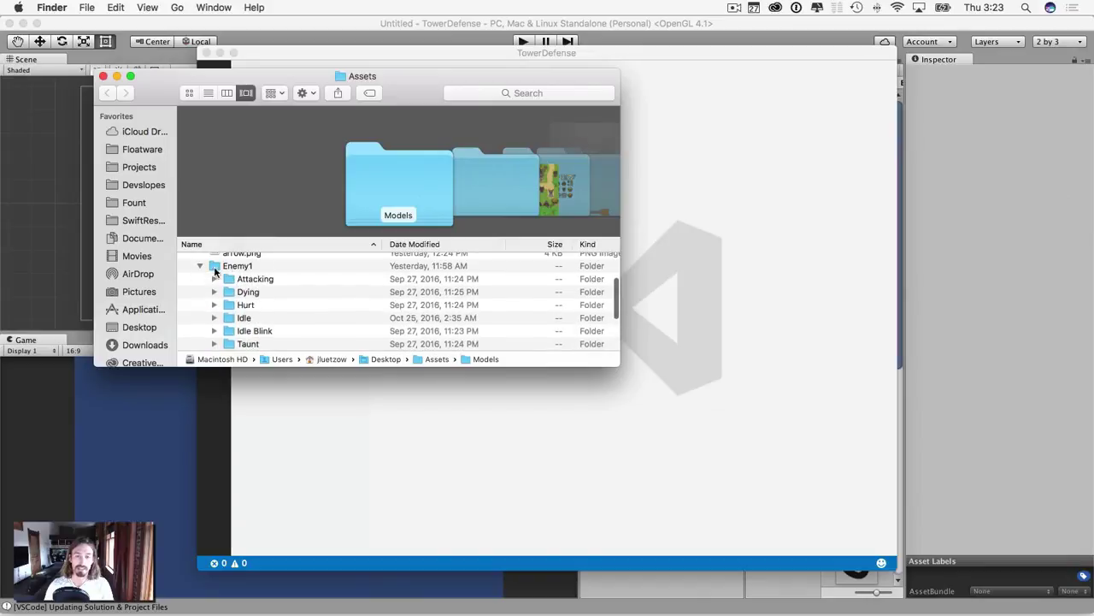
pyautogui.scroll(-2, 255, 283)
pyautogui.scroll(2, 255, 283)
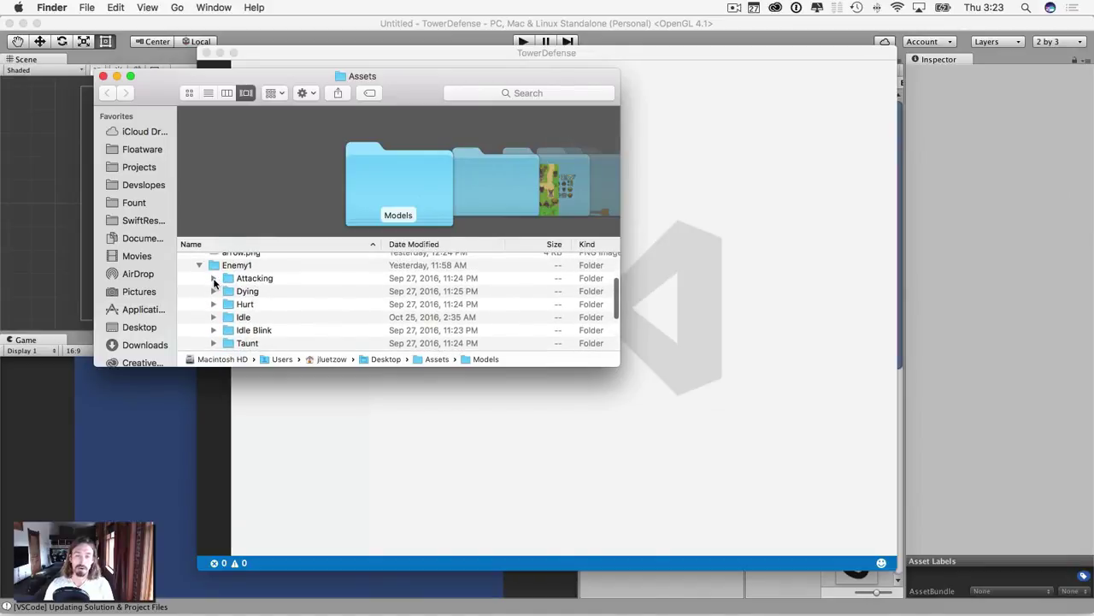
pyautogui.click(260, 284)
pyautogui.doubleClick(261, 284)
pyautogui.scroll(-4, 226, 317)
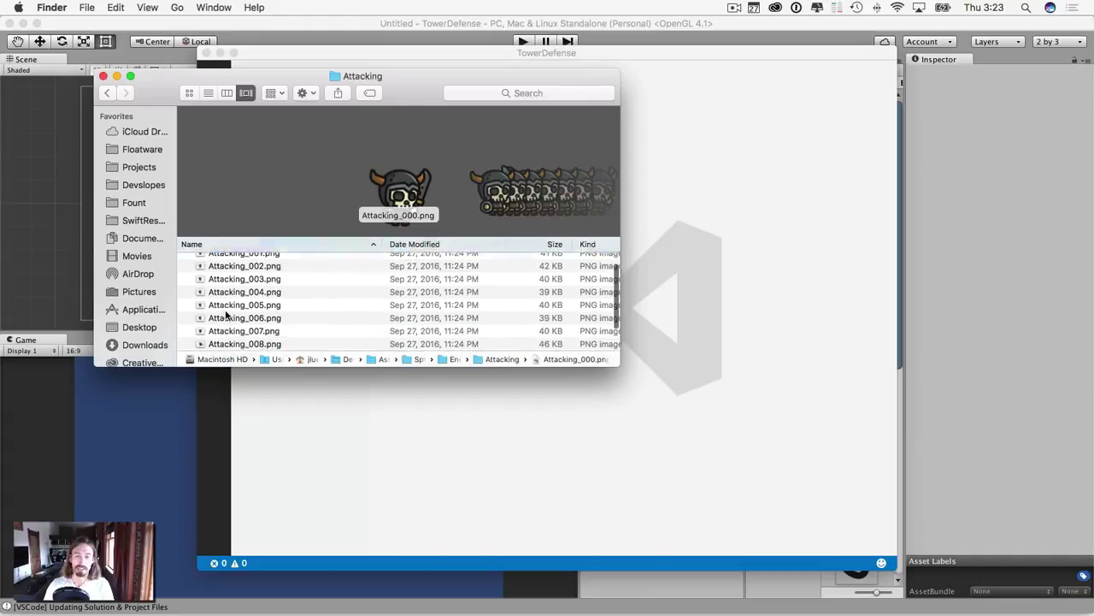
pyautogui.scroll(5, 227, 316)
# Step: Preview the attack animation frames one after another from Attacking_000.png to Attacking_006.png
pyautogui.click(242, 261)
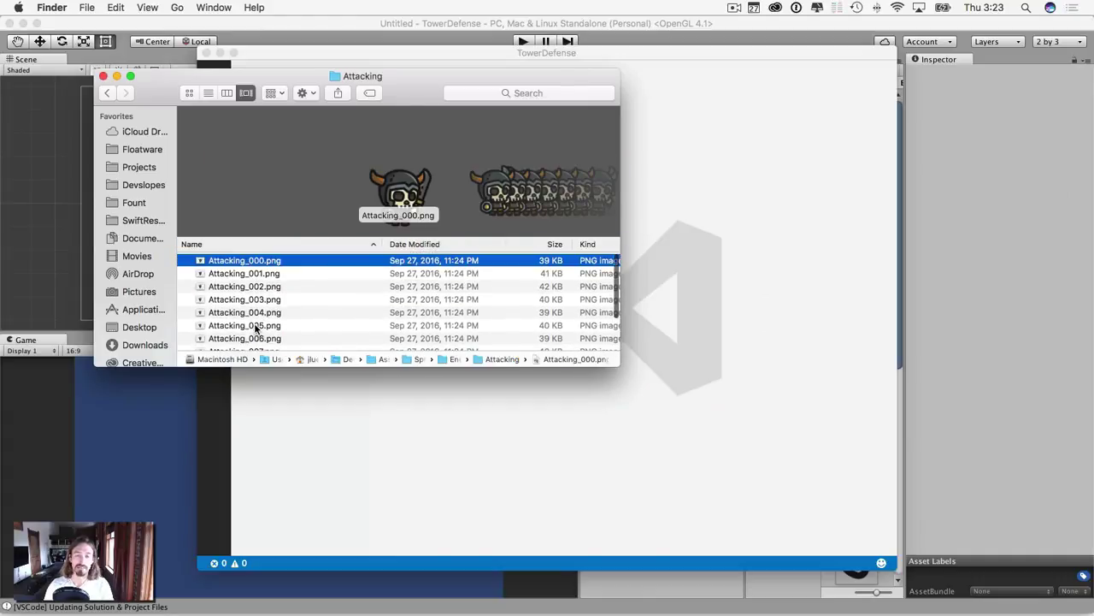
pyautogui.click(230, 274)
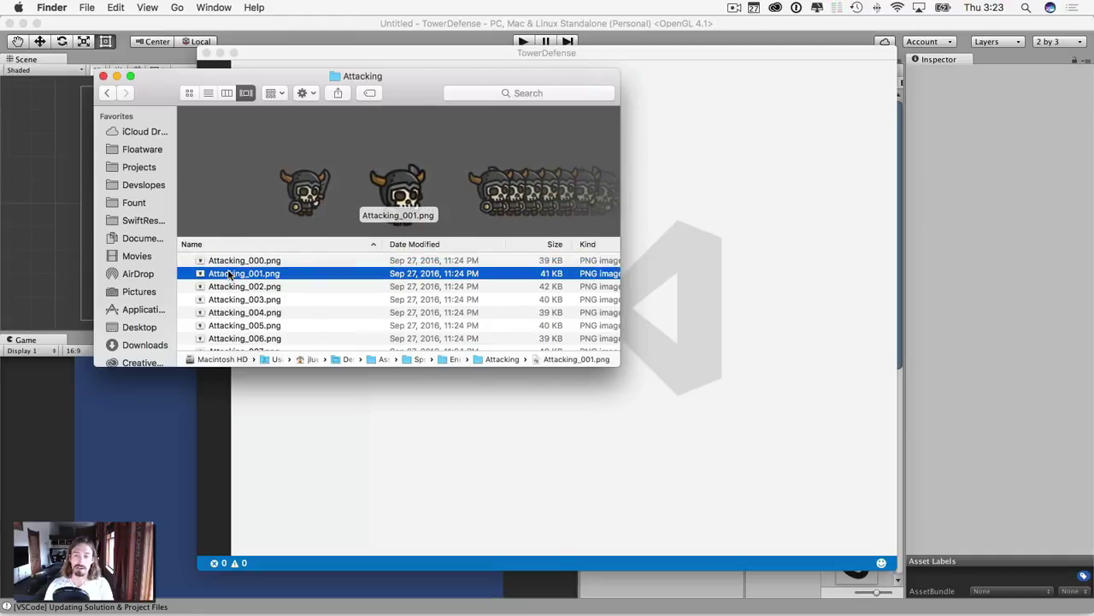
pyautogui.press('Down')
pyautogui.press('Down')
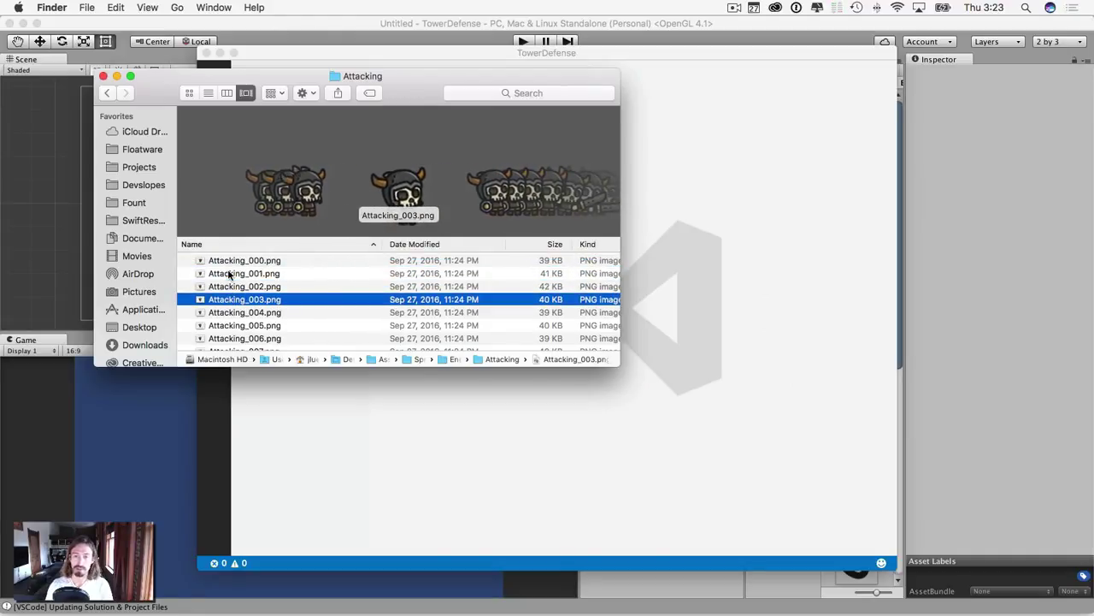
pyautogui.press('Down')
pyautogui.press('Down')
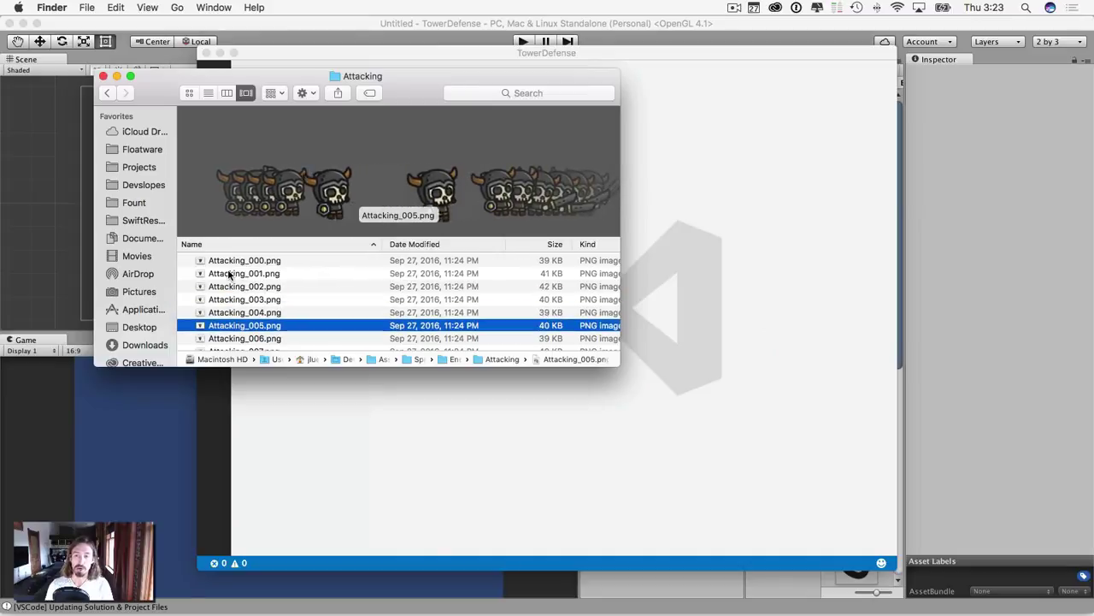
pyautogui.press('Down')
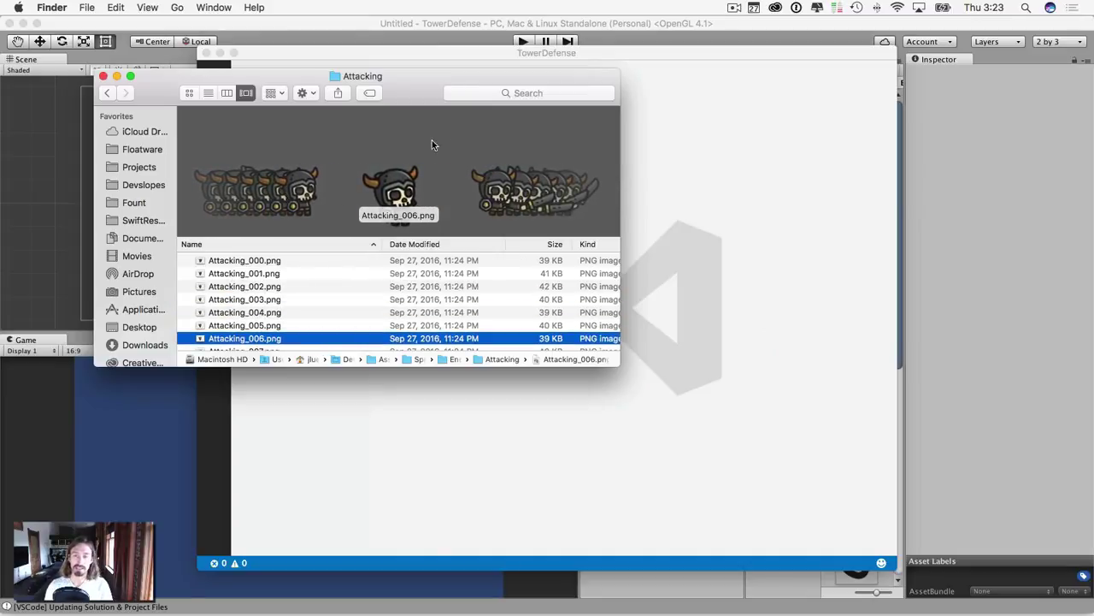
pyautogui.scroll(2, 259, 310)
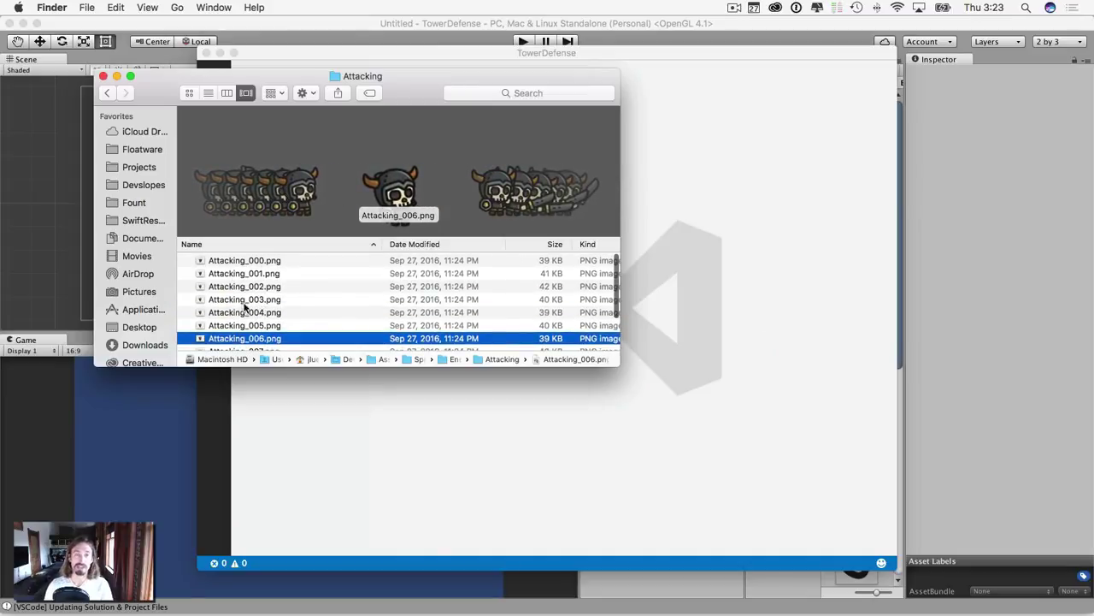
pyautogui.scroll(-1, 251, 304)
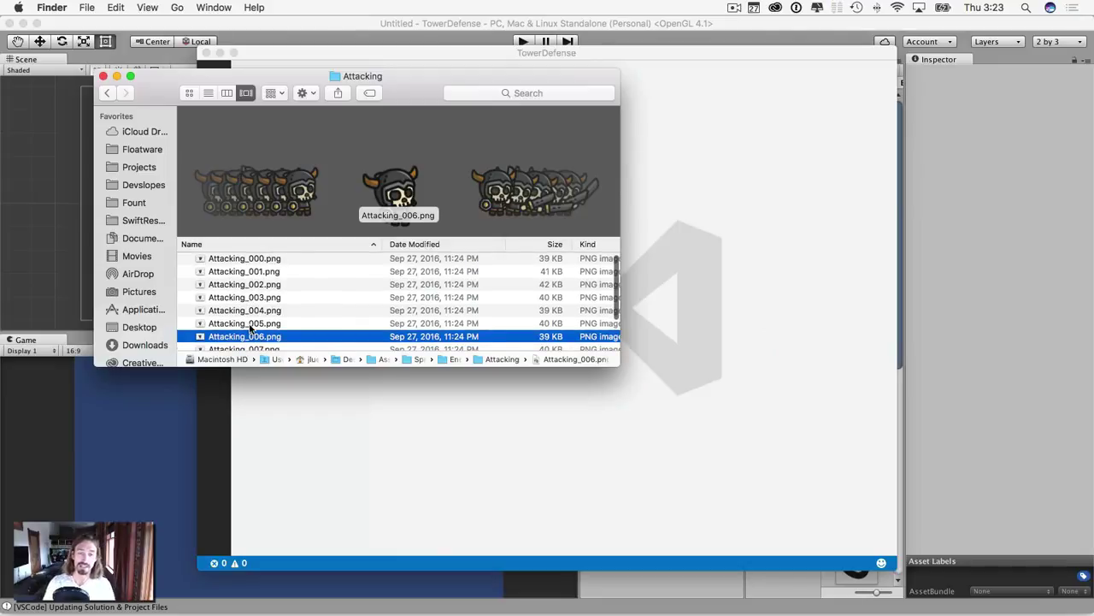
pyautogui.scroll(-2, 249, 300)
pyautogui.scroll(3, 243, 297)
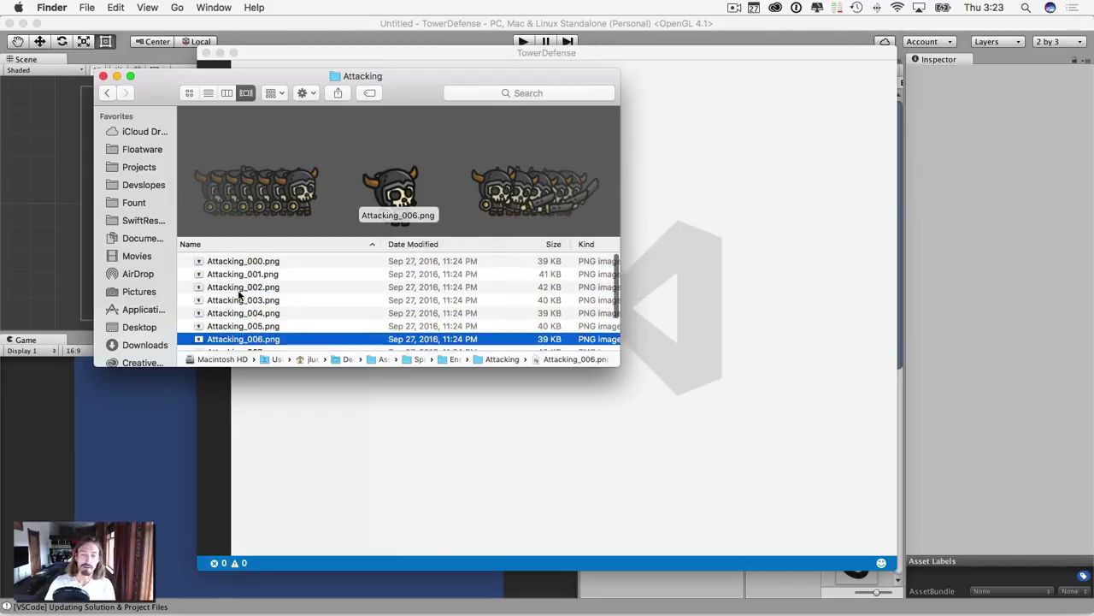
pyautogui.scroll(-3, 243, 299)
pyautogui.scroll(4, 239, 295)
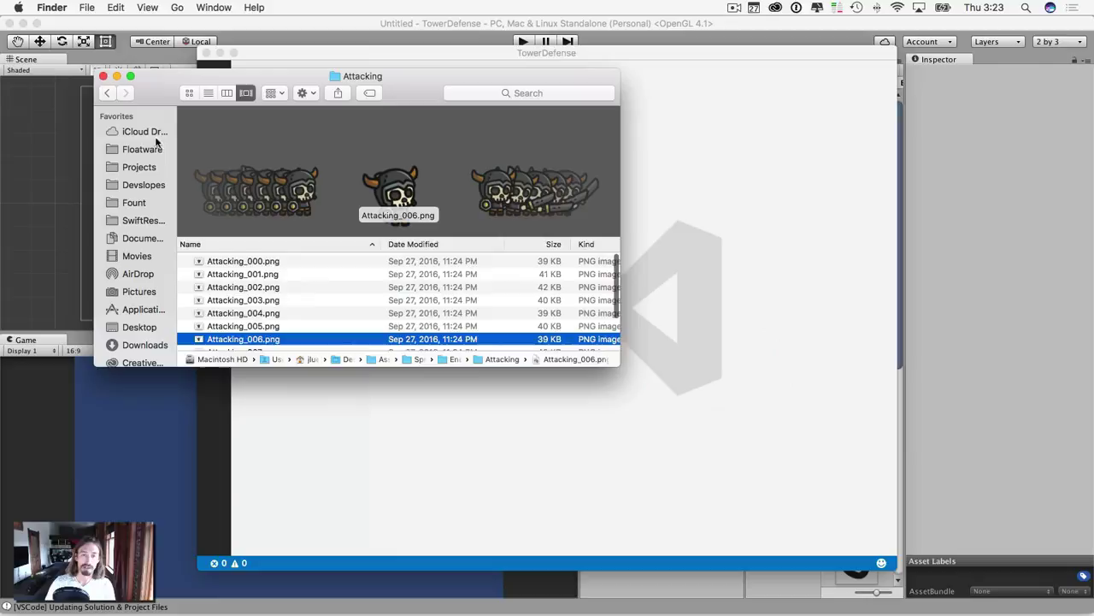
# Step: Go back to the Assets folder, review the Sprites subfolders including Enemy1's animation folders, and collapse Enemy1
pyautogui.click(105, 93)
pyautogui.scroll(-3, 222, 282)
pyautogui.scroll(3, 220, 283)
pyautogui.scroll(-1, 219, 280)
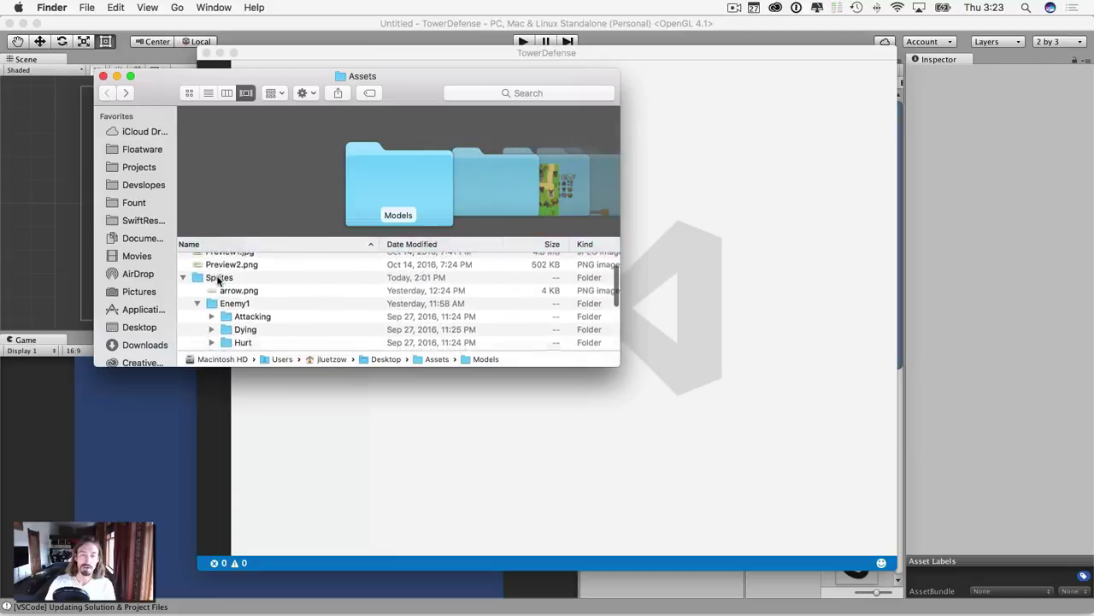
pyautogui.scroll(-1, 219, 282)
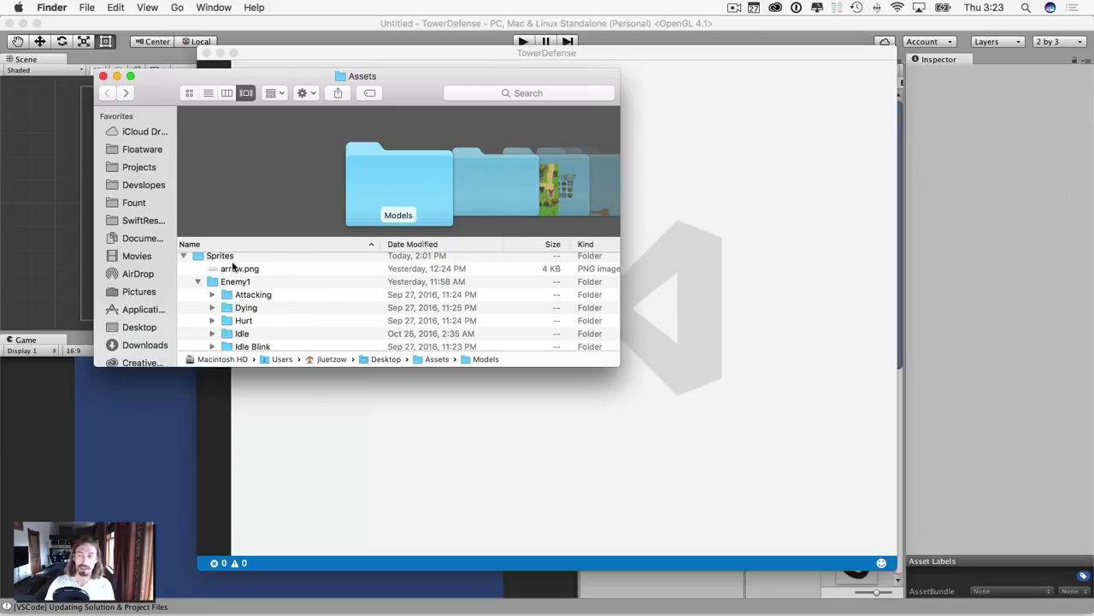
pyautogui.scroll(-5, 218, 291)
pyautogui.scroll(4, 224, 301)
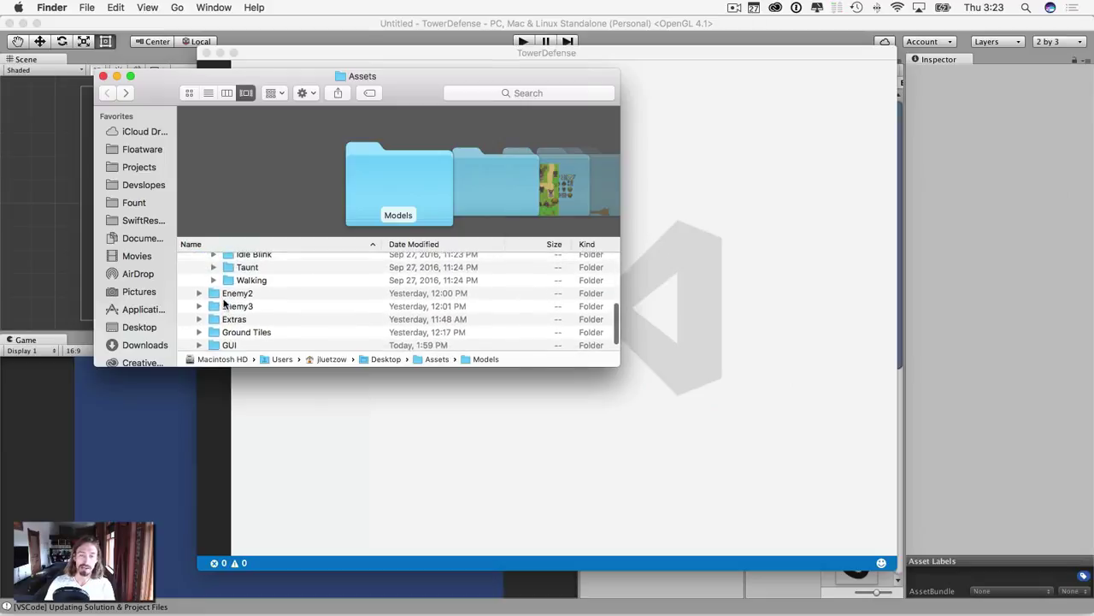
pyautogui.scroll(2, 218, 295)
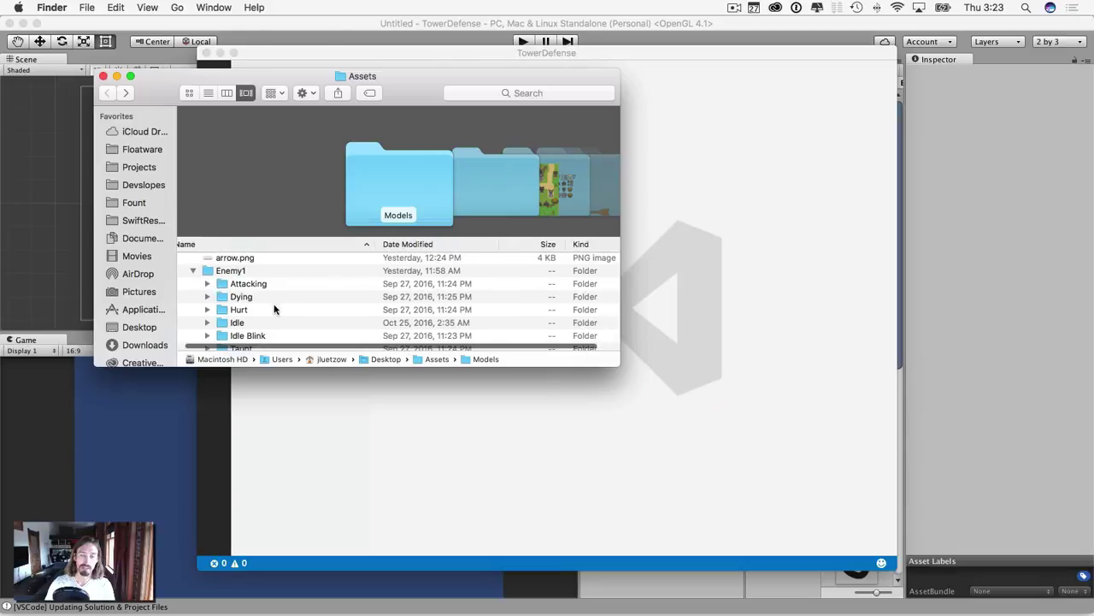
pyautogui.click(192, 270)
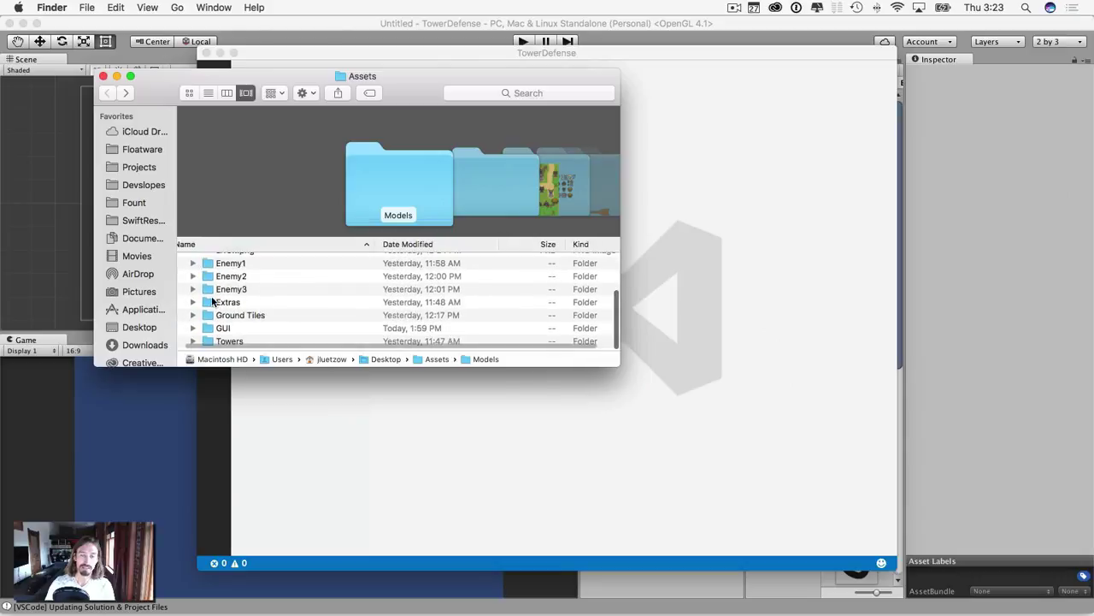
pyautogui.scroll(-1, 209, 269)
pyautogui.scroll(1, 210, 277)
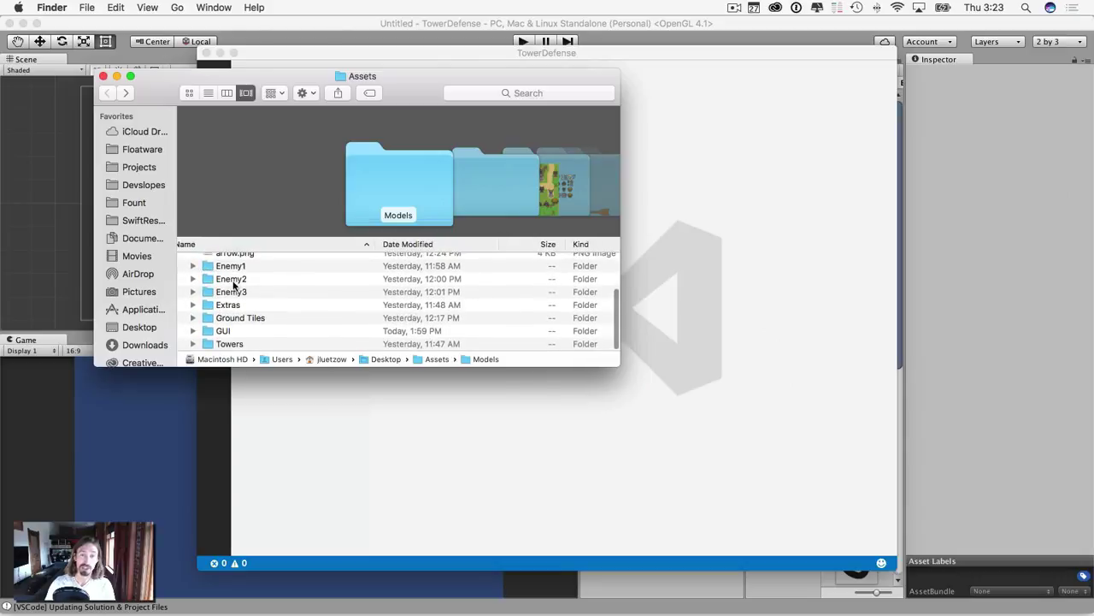
pyautogui.scroll(-1, 239, 313)
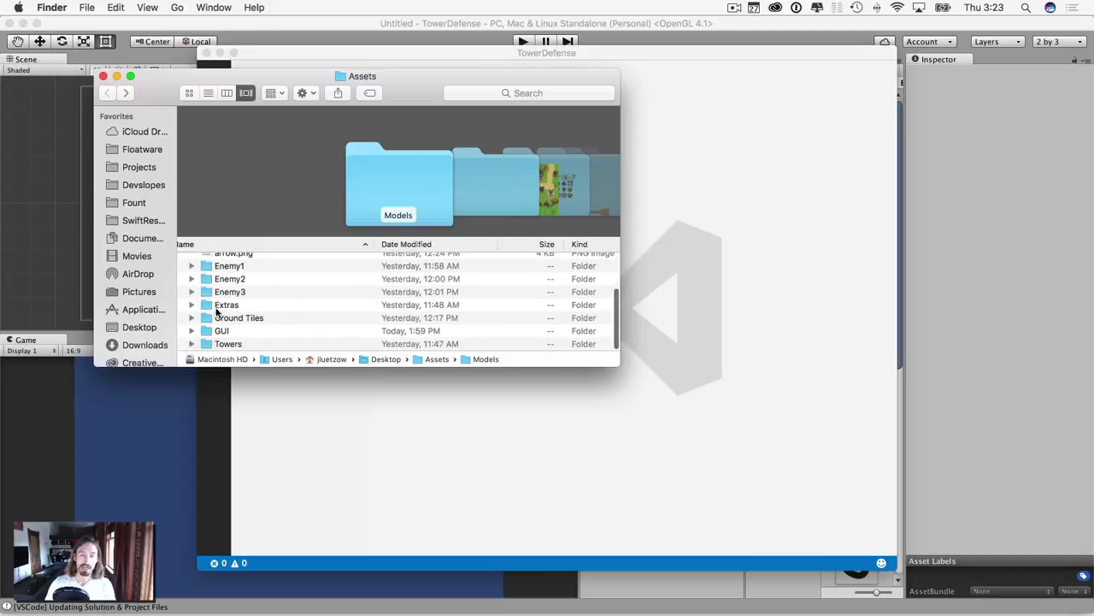
# Step: Preview the fence, grass, graveyard, ground, log, rock and stump images in the Sprites folder's Extras subfolder, and collapse it again
pyautogui.click(192, 301)
pyautogui.scroll(-1, 224, 313)
pyautogui.scroll(-4, 226, 313)
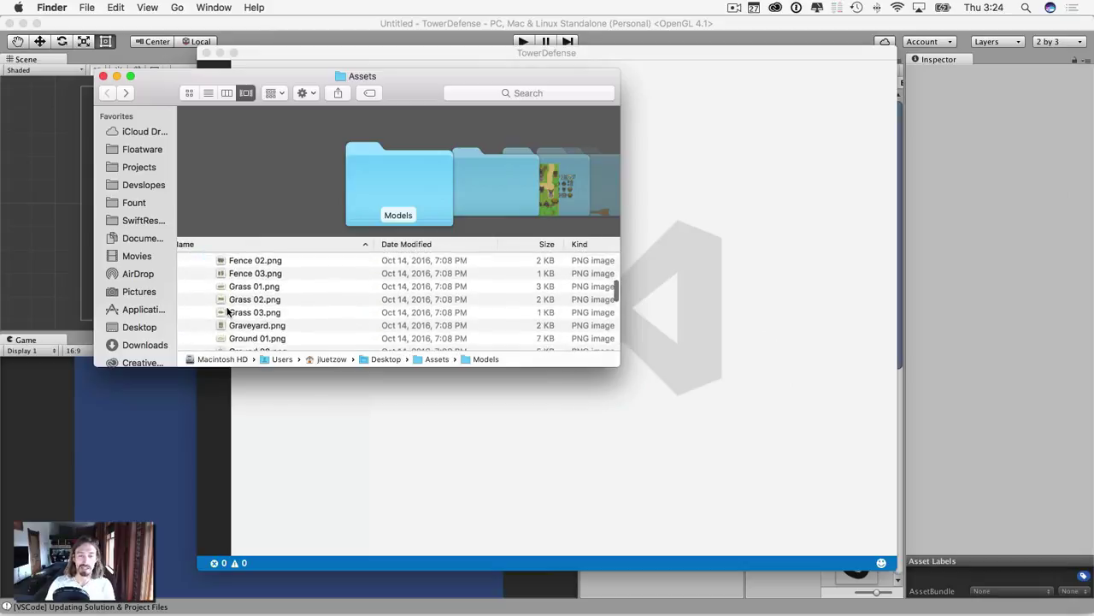
pyautogui.scroll(1, 239, 282)
pyautogui.click(245, 266)
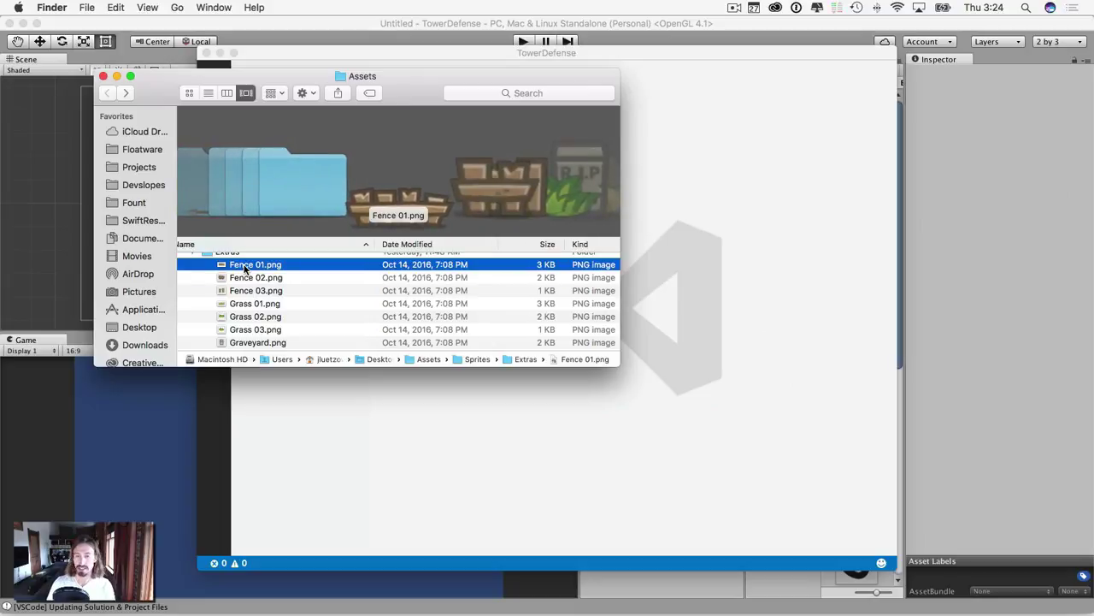
pyautogui.press('Down')
pyautogui.press('Down')
pyautogui.press('Down')
pyautogui.press('Down')
pyautogui.press('Down')
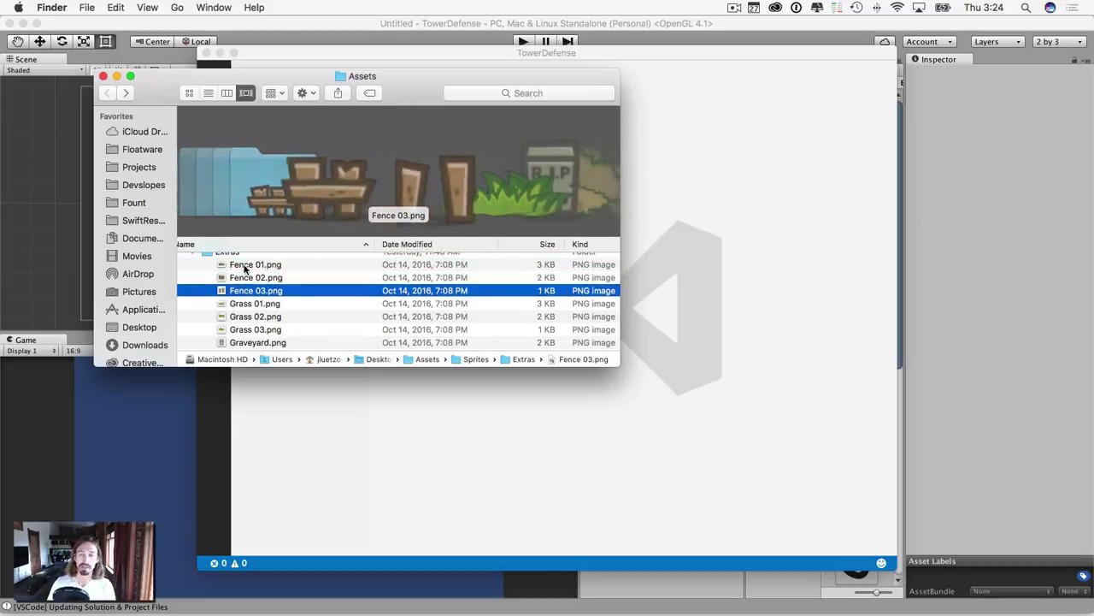
pyautogui.press('Down')
pyautogui.press('Down')
pyautogui.press('Down')
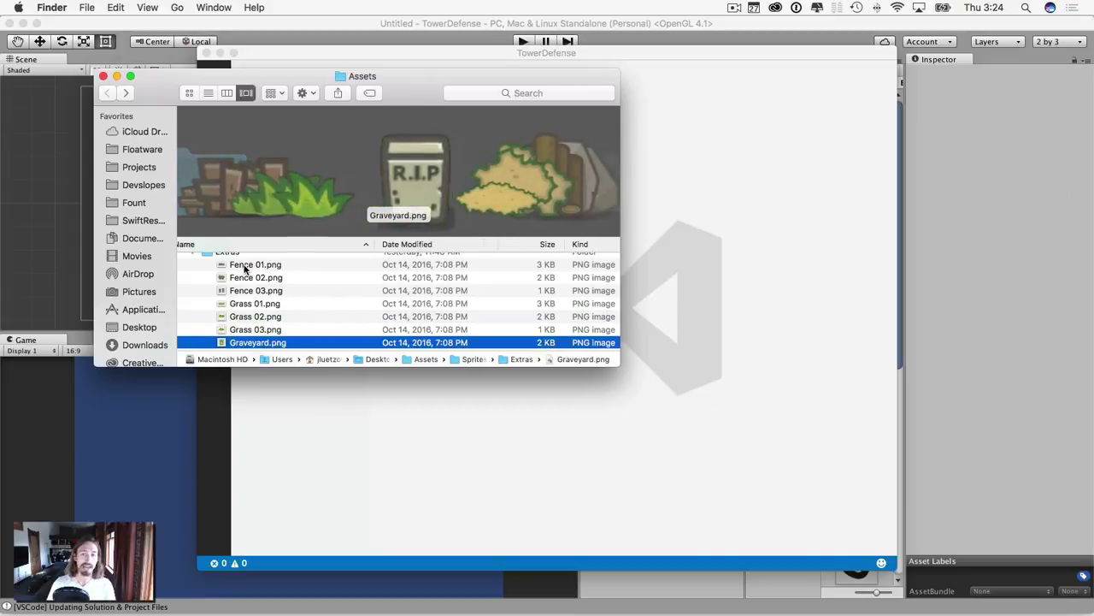
pyautogui.press('Down')
pyautogui.press('Down')
pyautogui.press('Down')
pyautogui.press('Down')
pyautogui.press('Down')
pyautogui.press('Down')
pyautogui.press('Down')
pyautogui.press('Down')
pyautogui.press('Down')
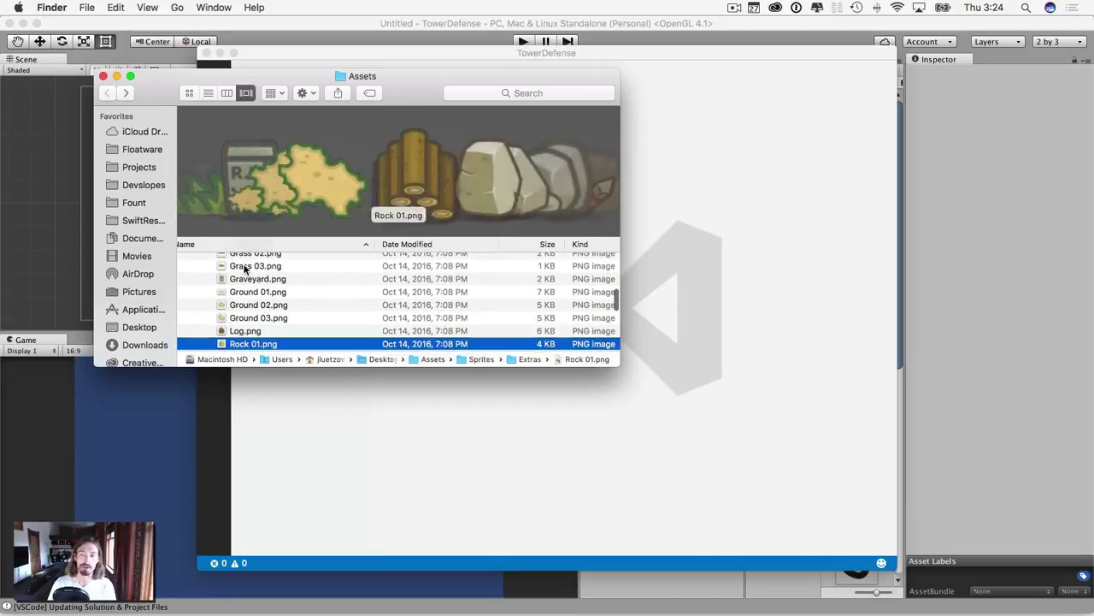
pyautogui.press('Down')
pyautogui.press('Down')
pyautogui.press('Down')
pyautogui.press('Down')
pyautogui.press('Down')
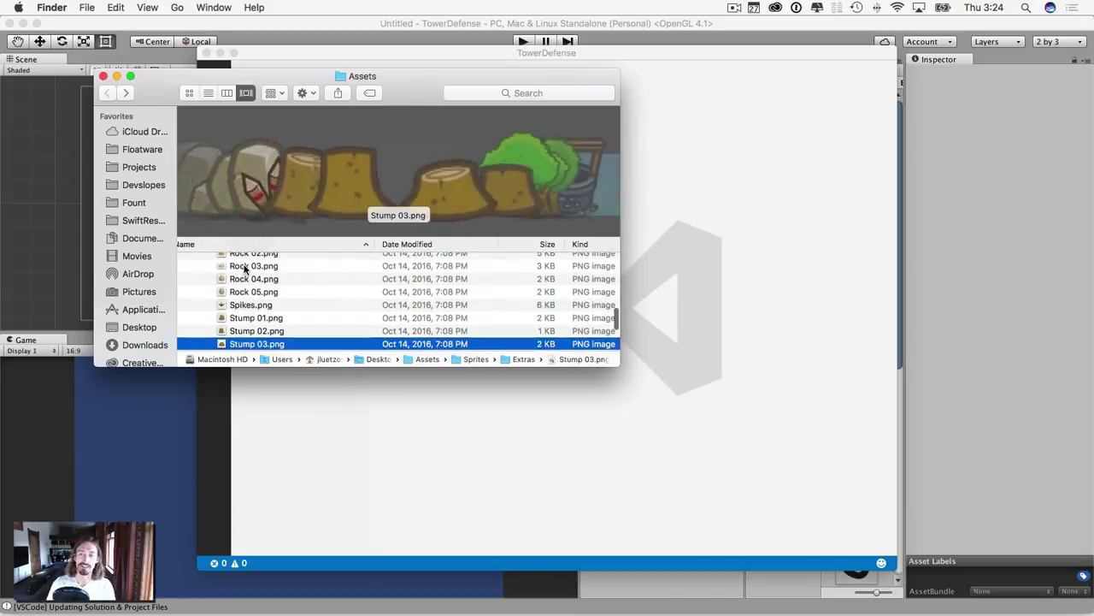
pyautogui.press('Up')
pyautogui.press('Up')
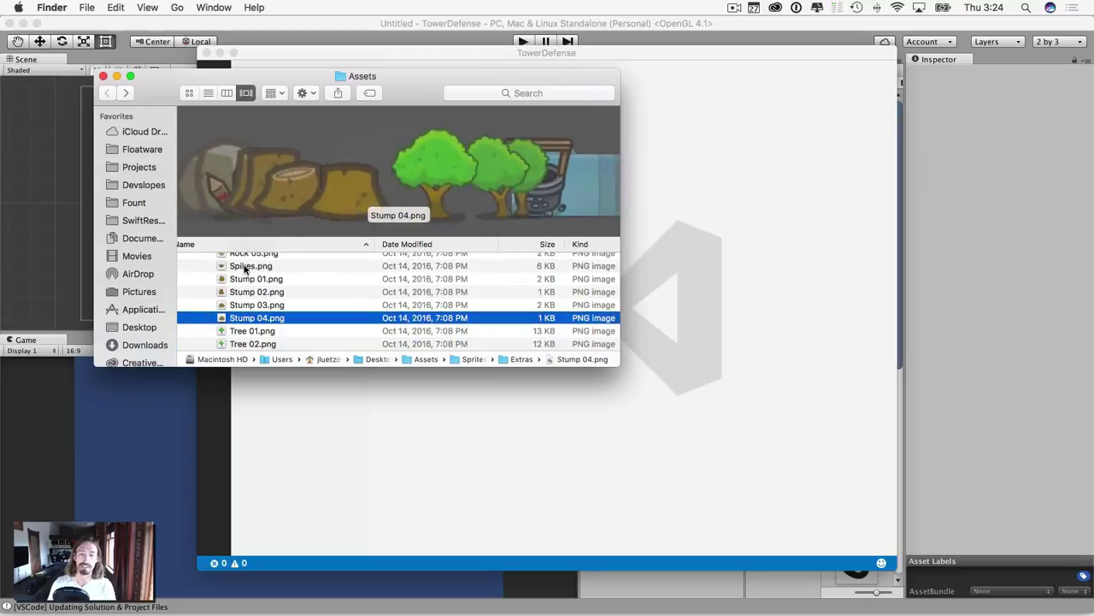
pyautogui.scroll(3, 246, 274)
pyautogui.scroll(8, 246, 278)
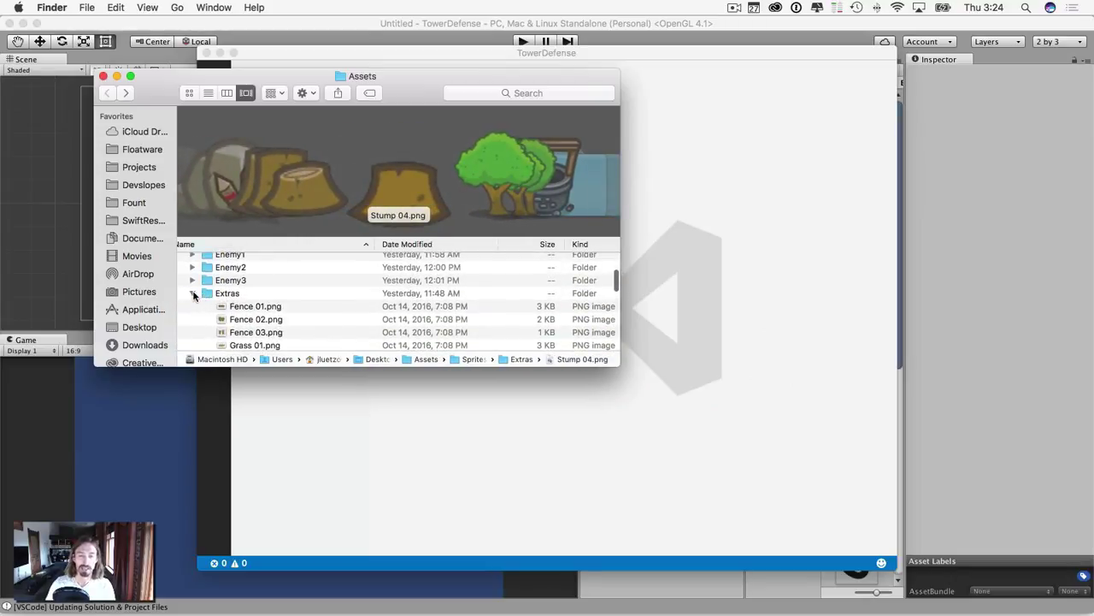
pyautogui.click(193, 293)
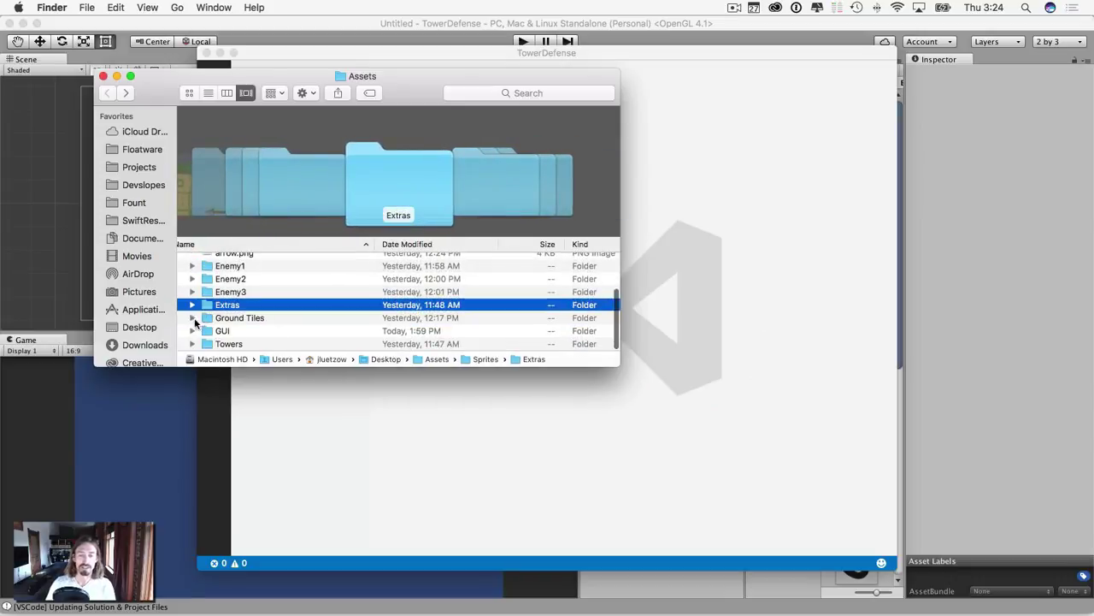
# Step: Look through the tile images in the Ground Tiles folder and preview BuildGround.png
pyautogui.click(192, 318)
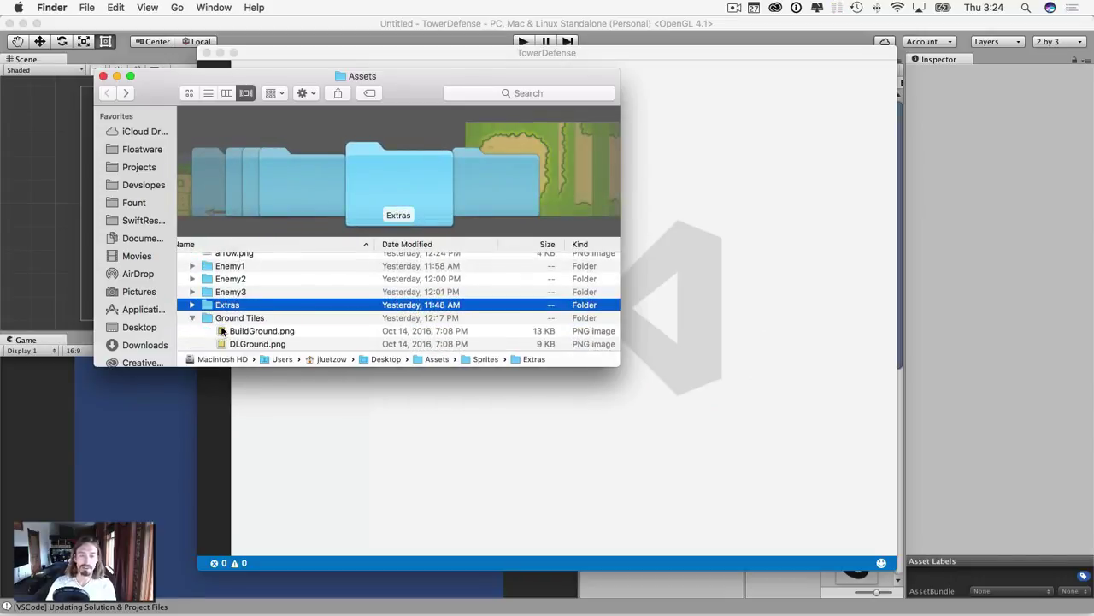
pyautogui.scroll(-5, 206, 325)
pyautogui.scroll(3, 223, 329)
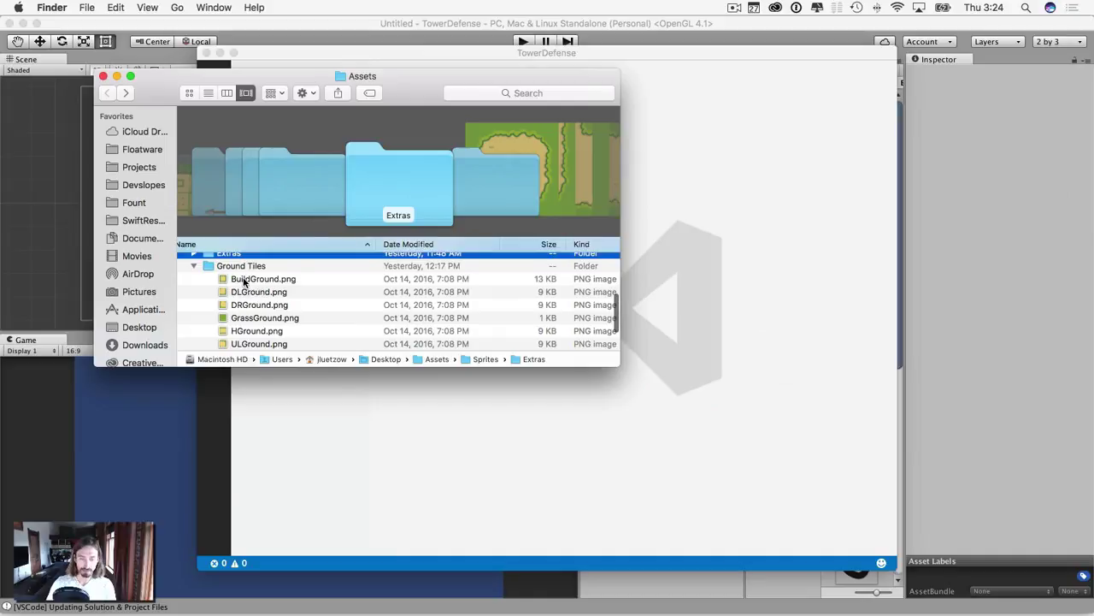
pyautogui.click(244, 279)
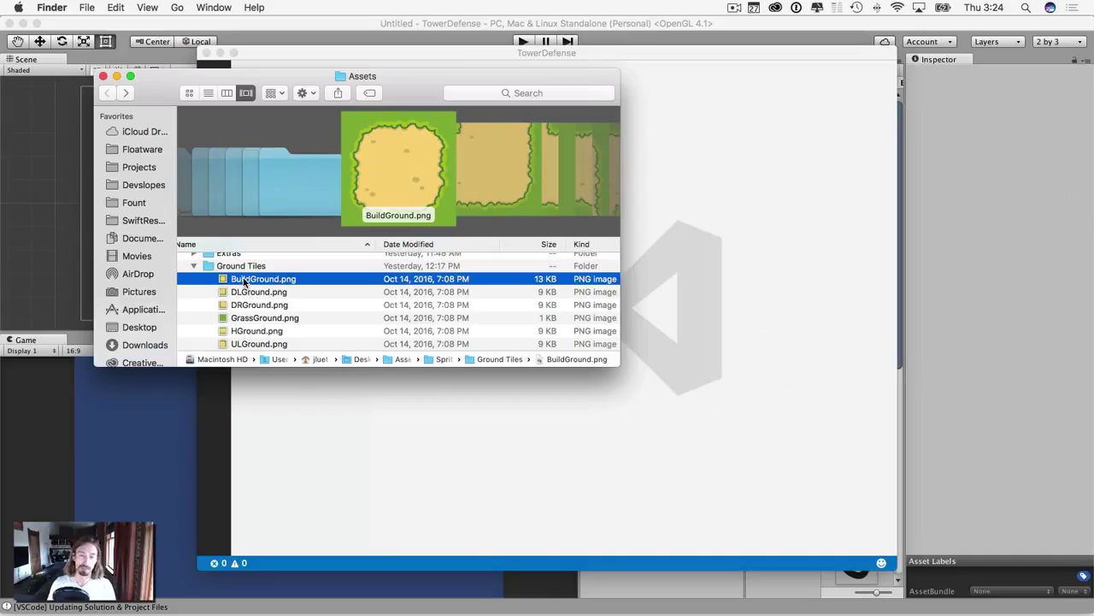
# Step: Preview the Ground Tiles images one after another from DLGround.png to the last tile images
pyautogui.press('Down')
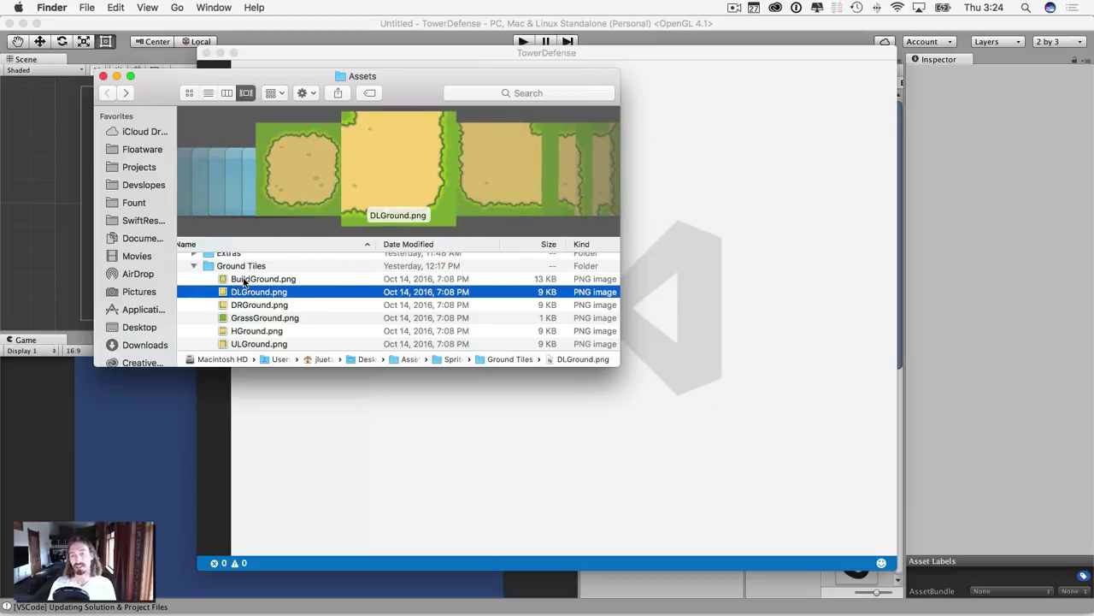
pyautogui.press('Down')
pyautogui.press('Down')
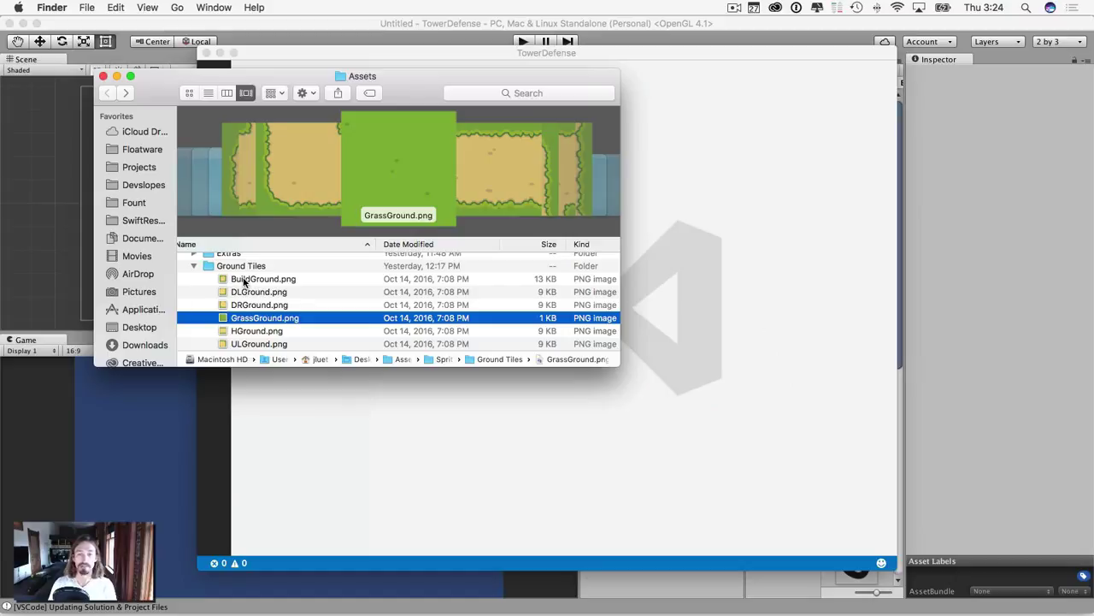
pyautogui.press('Down')
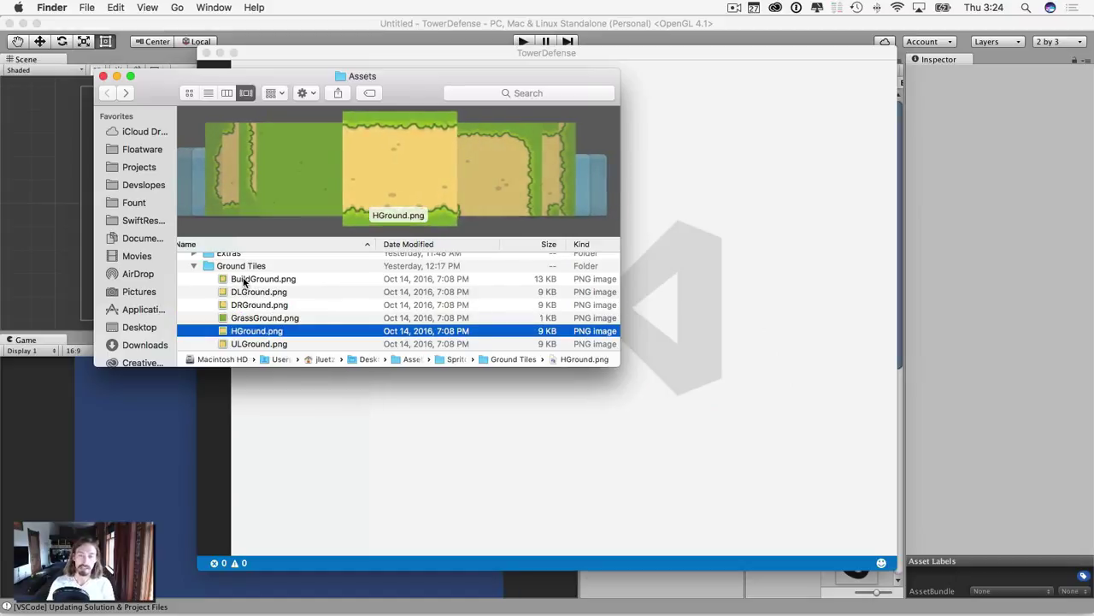
pyautogui.press('Down')
pyautogui.press('Down')
pyautogui.press('Down')
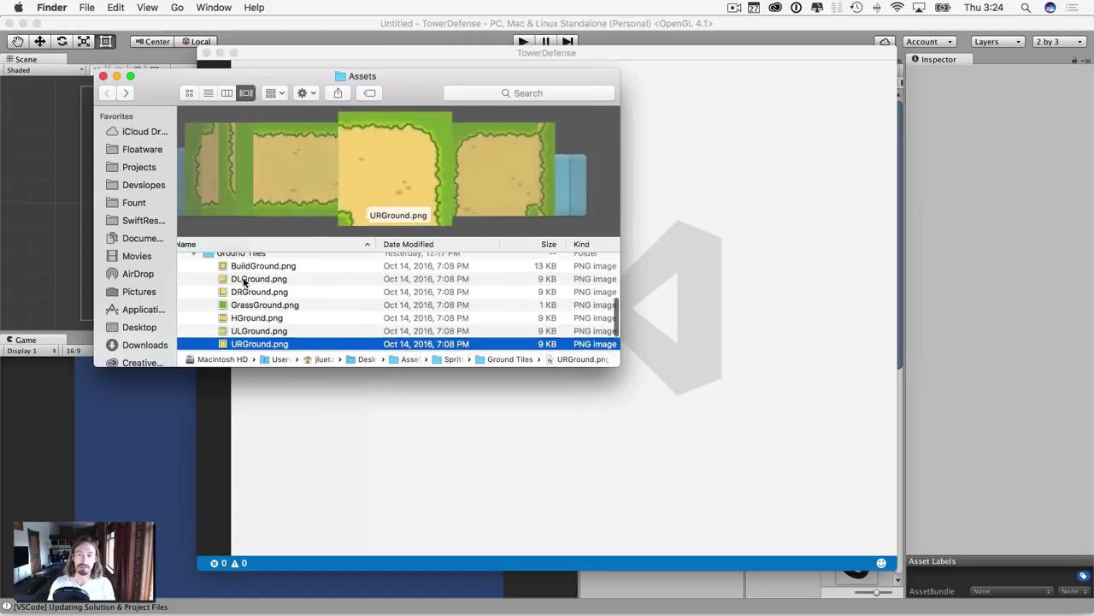
# Step: Go back through the tile images to BuildGround.png and collapse the Ground Tiles folder
pyautogui.press('Up')
pyautogui.press('Up')
pyautogui.press('Up')
pyautogui.press('Up')
pyautogui.press('Up')
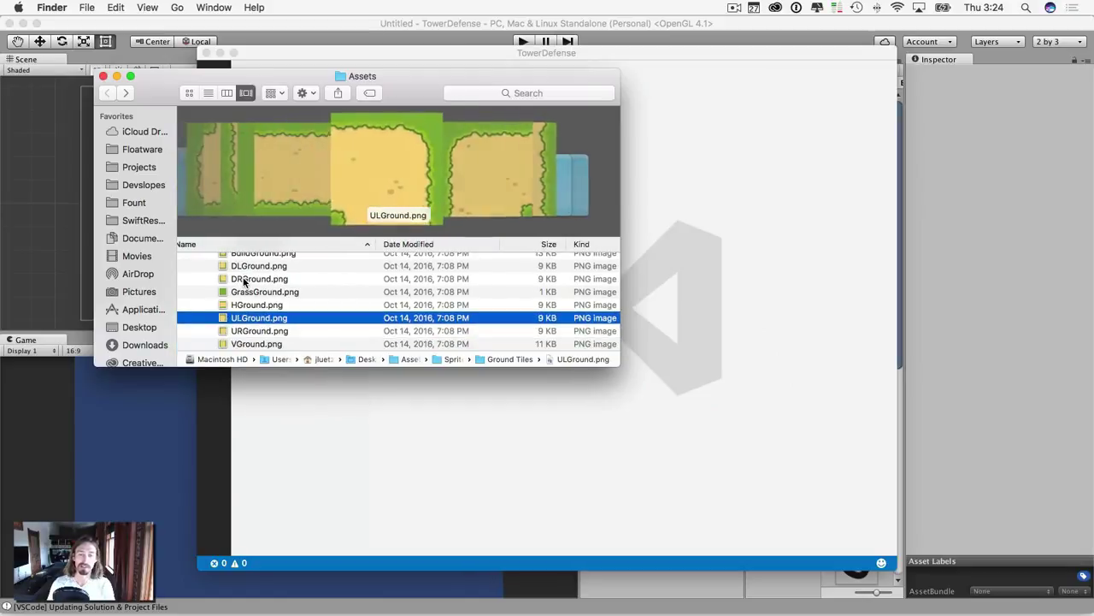
pyautogui.press('Up')
pyautogui.press('Up')
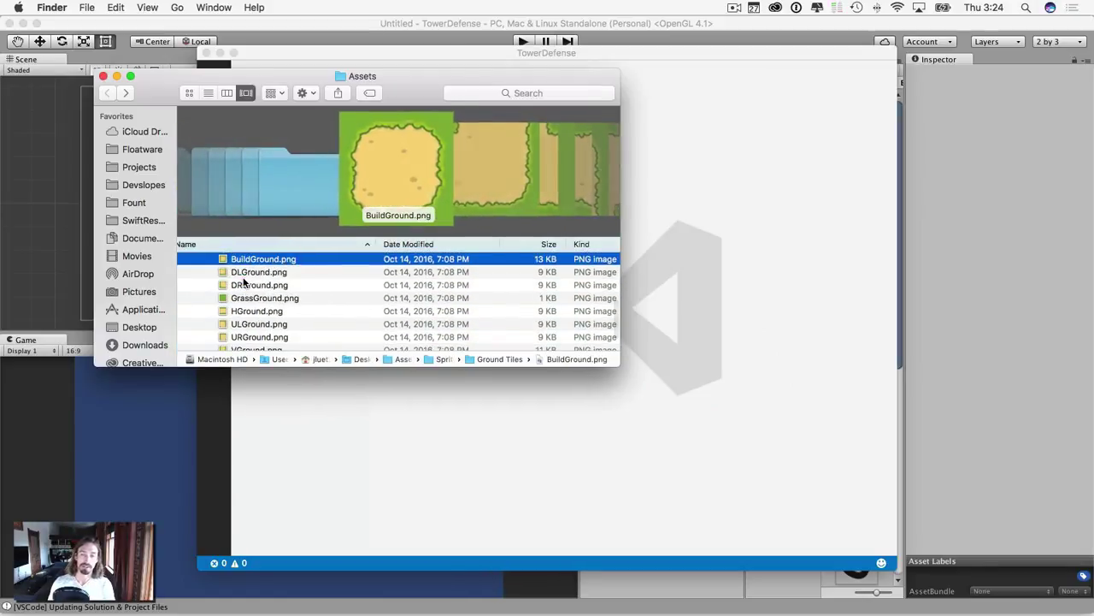
pyautogui.scroll(1, 244, 282)
pyautogui.scroll(2, 243, 282)
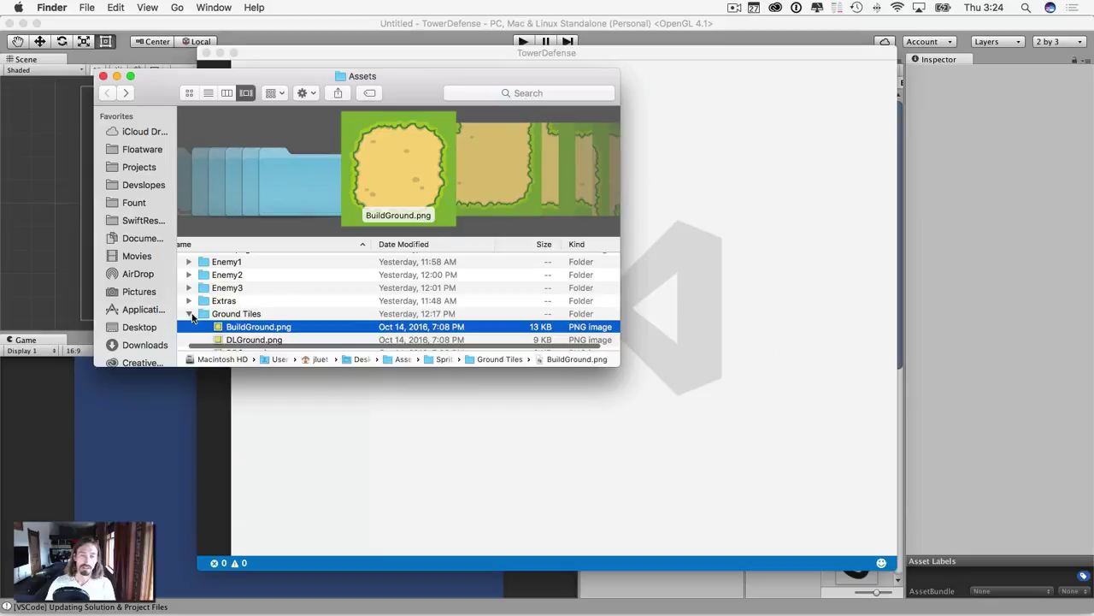
pyautogui.click(190, 311)
pyautogui.scroll(1, 259, 315)
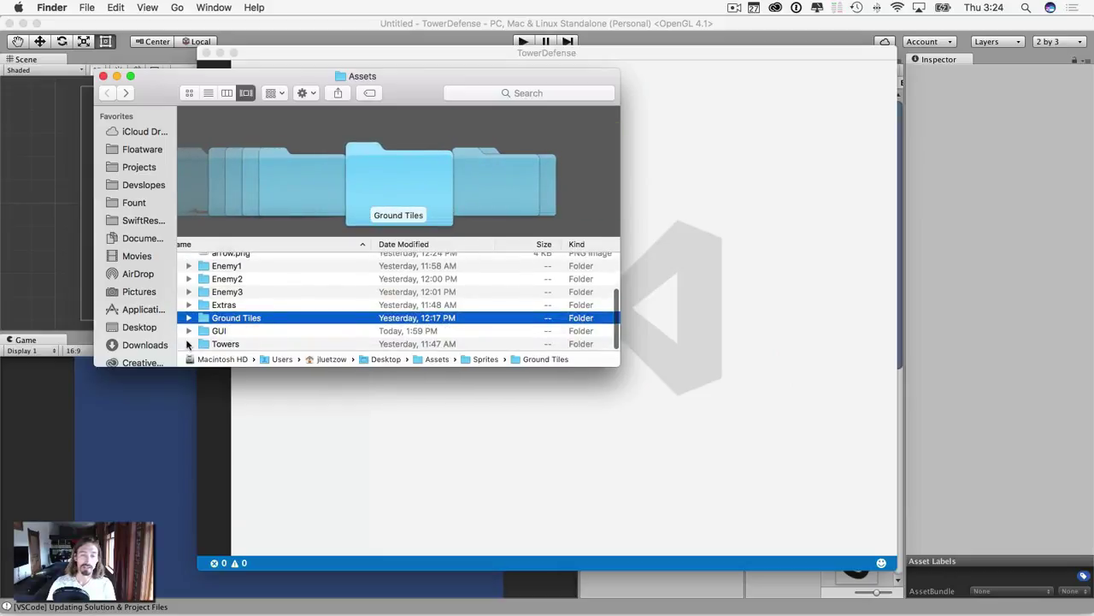
# Step: Preview the background, button, elements and window images in the Sprites folder's GUI subfolder, and collapse it again
pyautogui.click(189, 330)
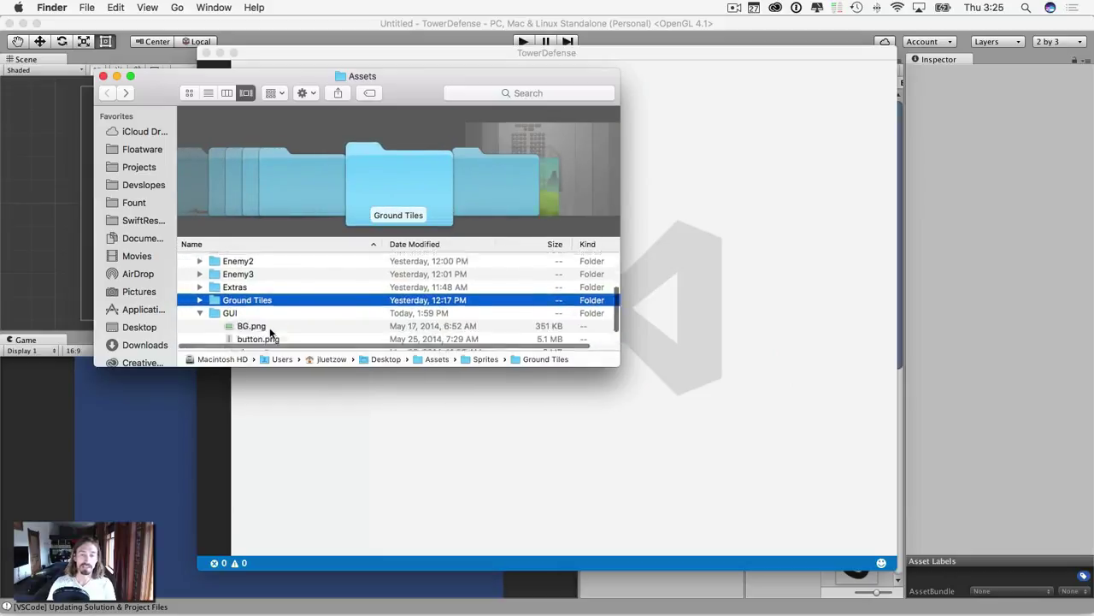
pyautogui.scroll(-3, 214, 291)
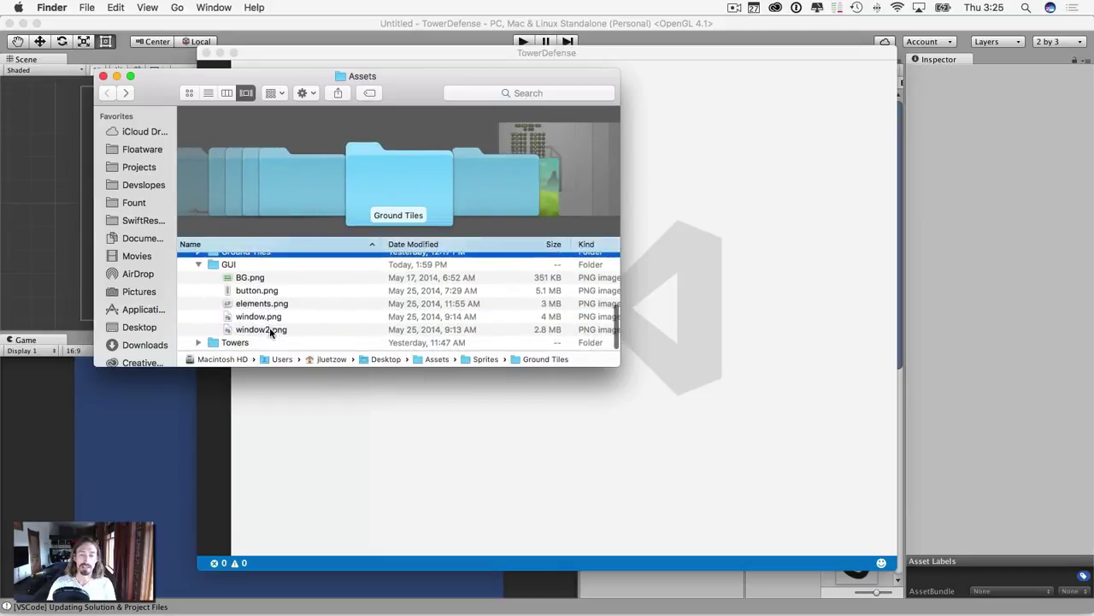
pyautogui.click(242, 281)
pyautogui.click(244, 292)
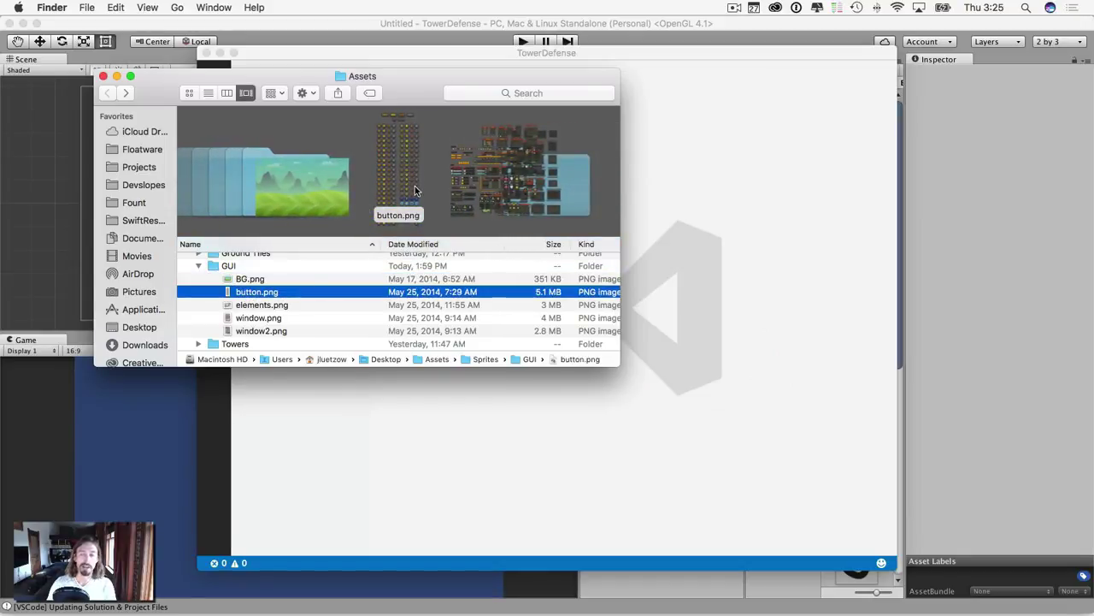
pyautogui.click(250, 306)
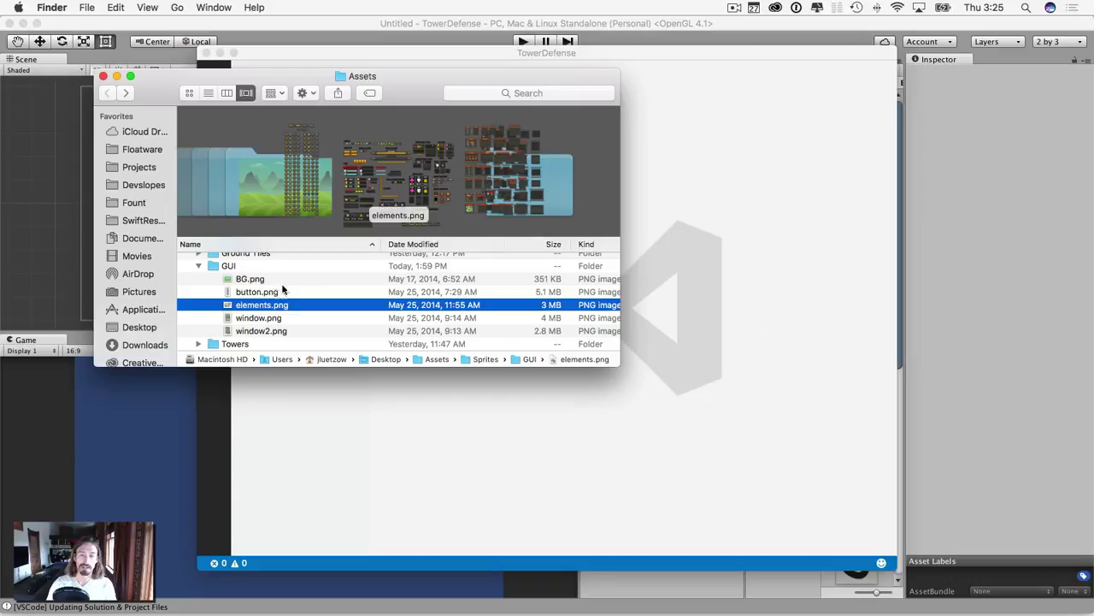
pyautogui.click(244, 322)
pyautogui.click(245, 330)
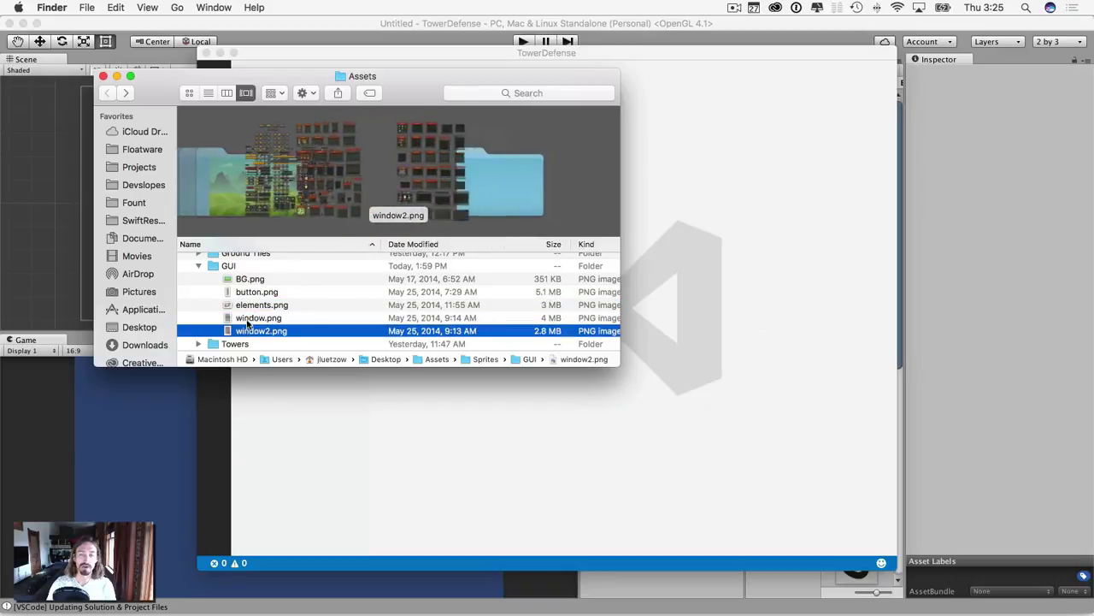
pyautogui.click(243, 292)
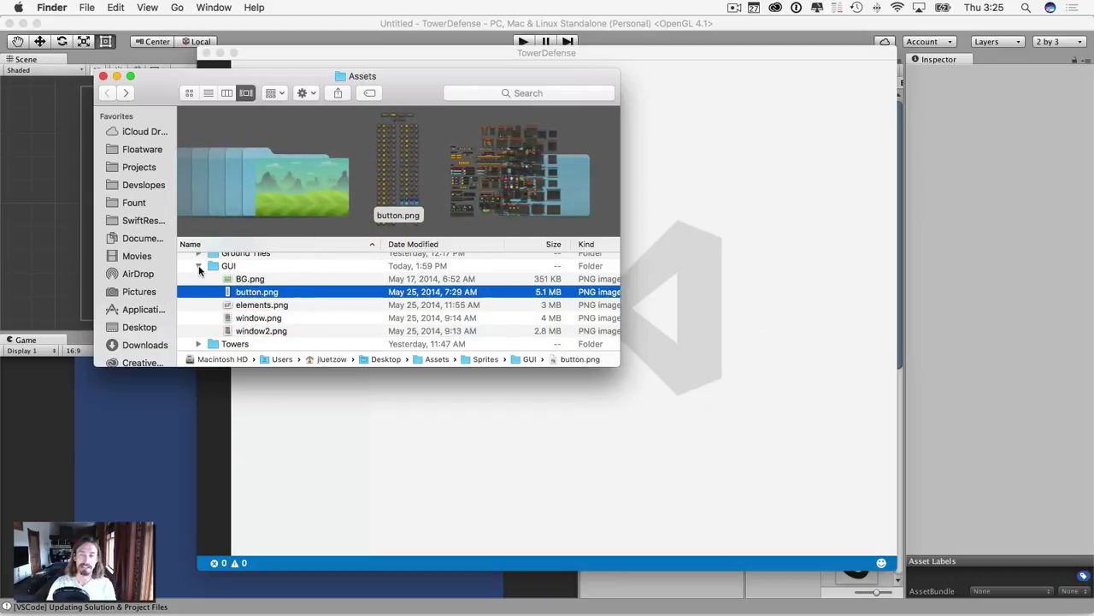
pyautogui.click(199, 266)
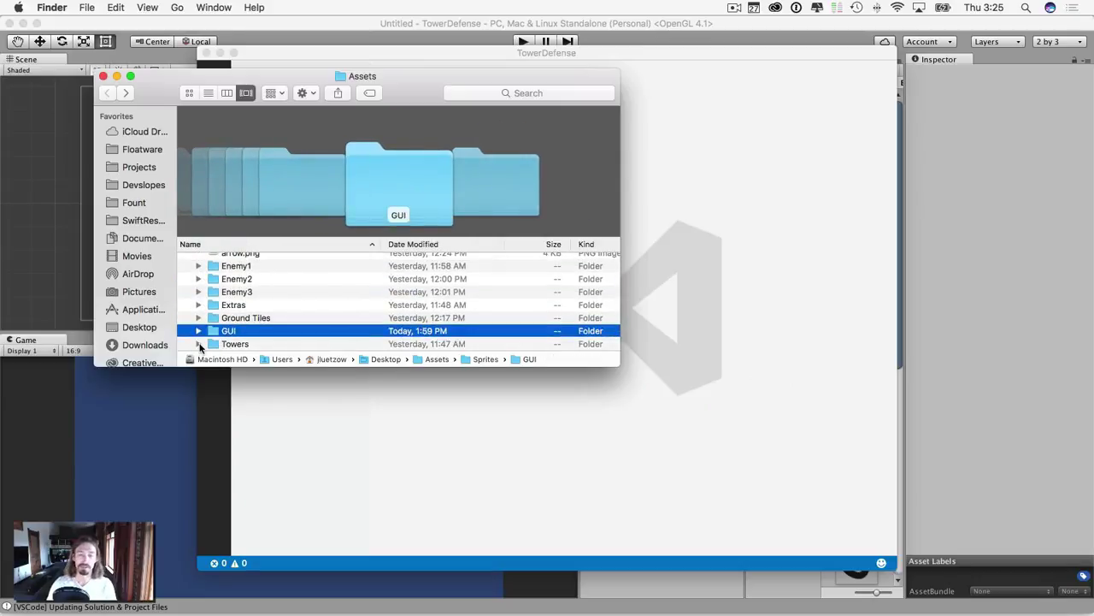
# Step: Expand the Towers folder and preview its images from Archer Tower Back.png to Knight Post Back.png
pyautogui.click(199, 344)
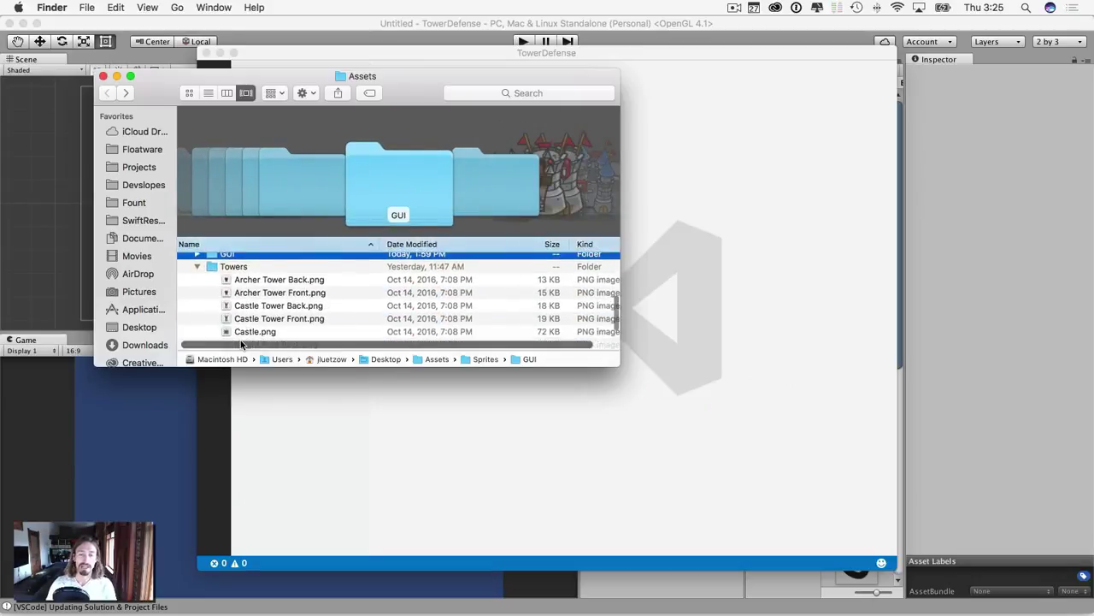
pyautogui.click(255, 271)
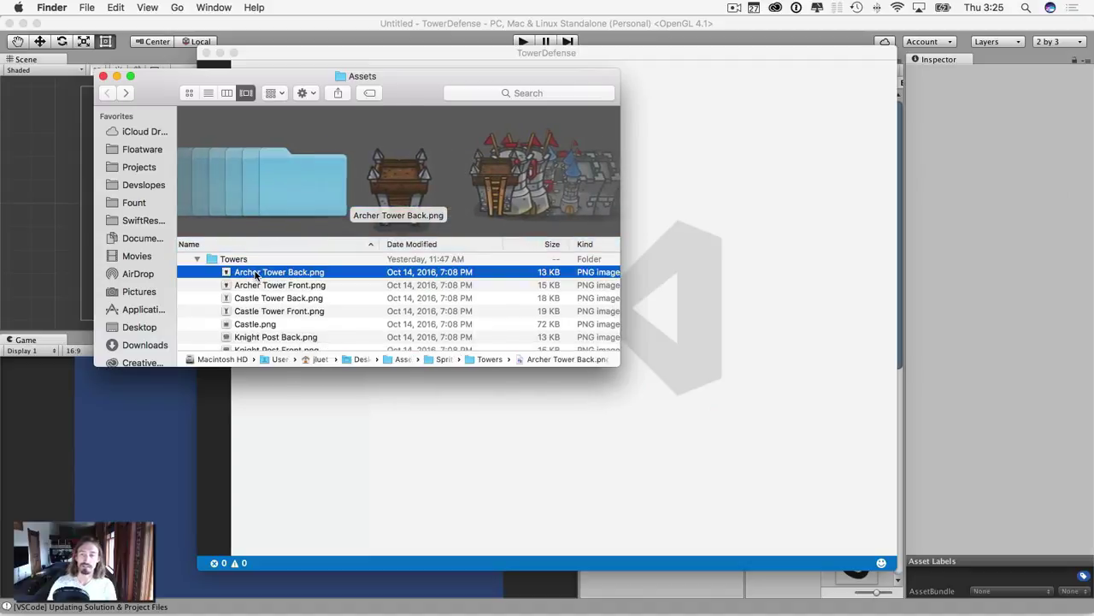
pyautogui.press('Down')
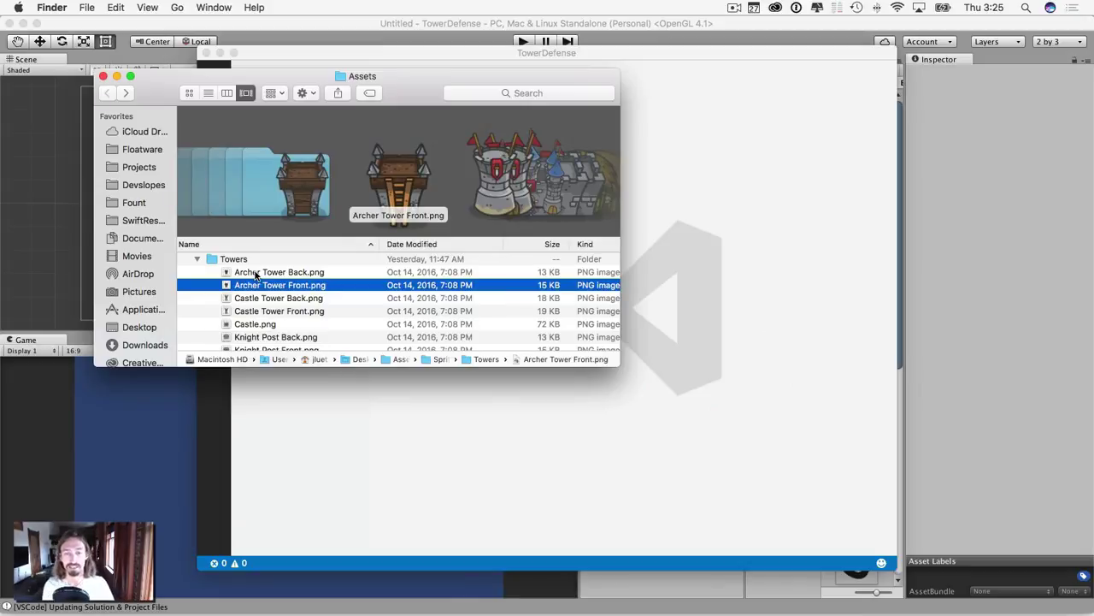
pyautogui.press('Down')
pyautogui.press('Down')
pyautogui.press('Down')
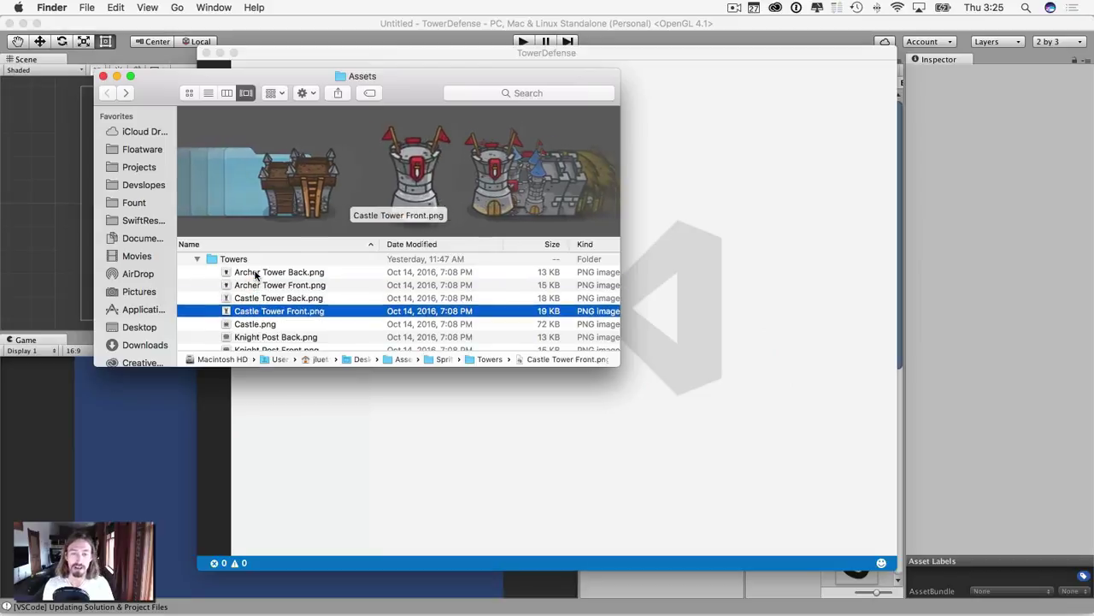
pyautogui.press('Down')
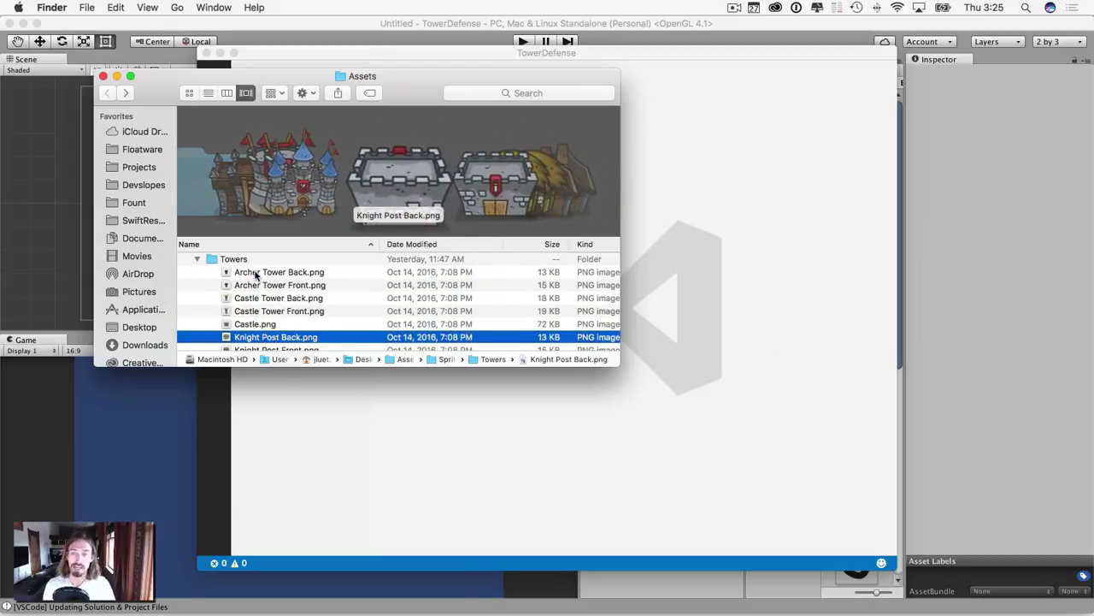
# Step: Return to Castle.png and preview the knight post, tribal house and villager house images that follow
pyautogui.press('Up')
pyautogui.press('Up')
pyautogui.press('Down')
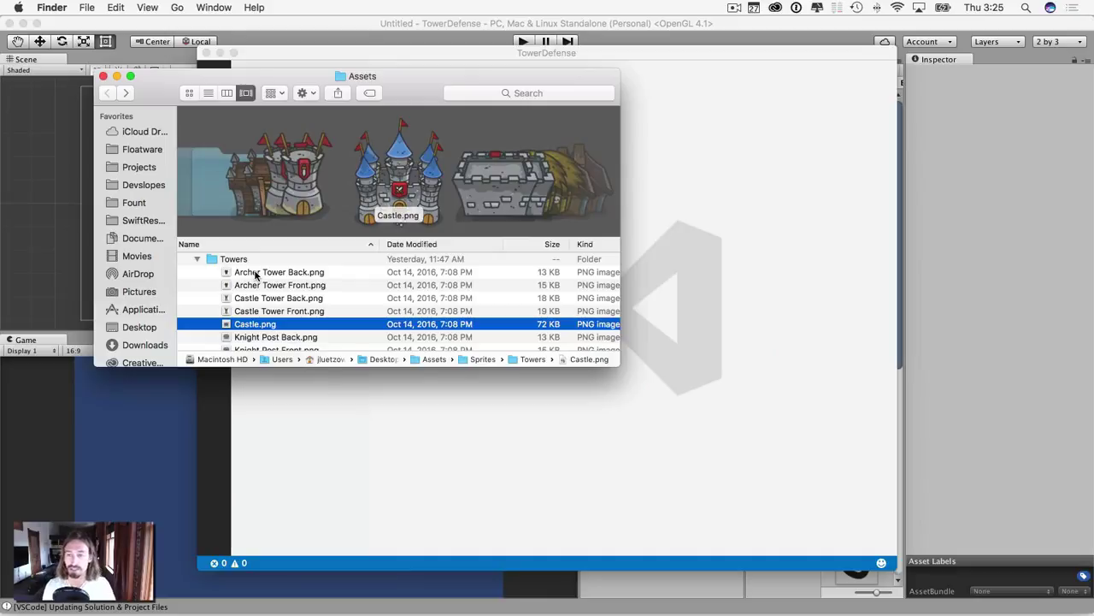
pyautogui.press('Down')
pyautogui.press('Down')
pyautogui.press('Down')
pyautogui.press('Down')
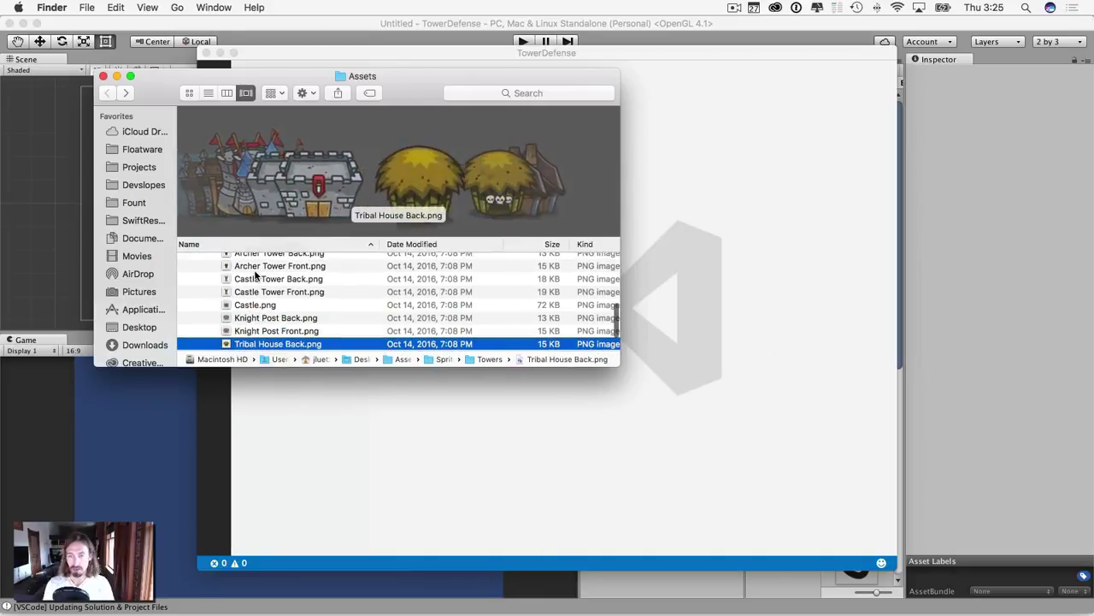
pyautogui.press('Down')
pyautogui.press('Down')
# Step: Go back up through the tower images and collapse the Towers folder
pyautogui.press('Up')
pyautogui.press('Up')
pyautogui.press('Up')
pyautogui.press('Up')
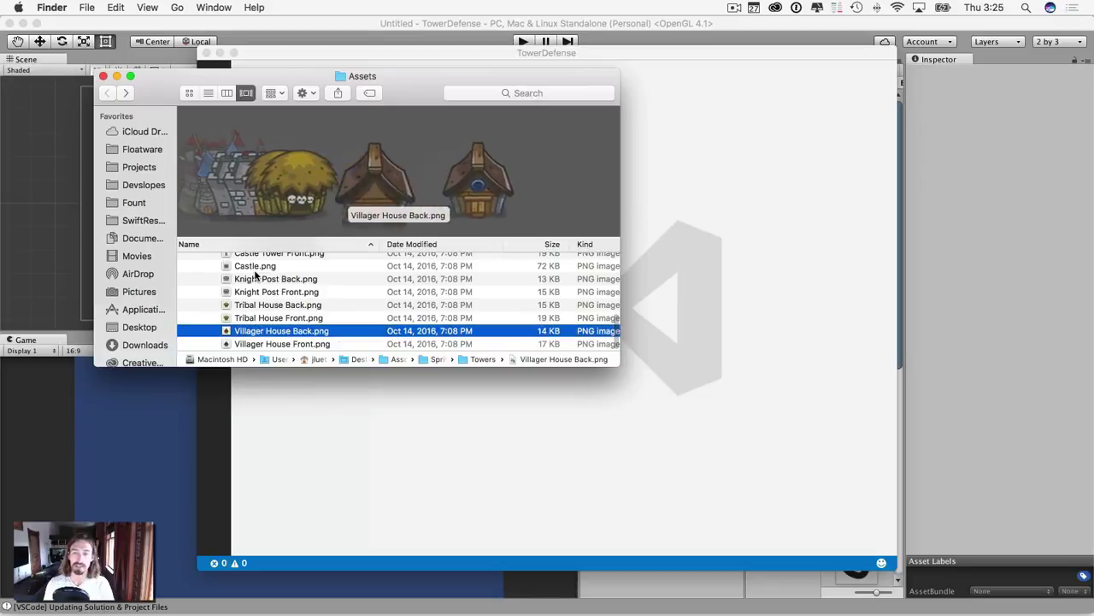
pyautogui.press('Up')
pyautogui.press('Up')
pyautogui.press('Up')
pyautogui.press('Up')
pyautogui.press('Up')
pyautogui.press('Up')
pyautogui.press('Up')
pyautogui.press('Up')
pyautogui.press('Up')
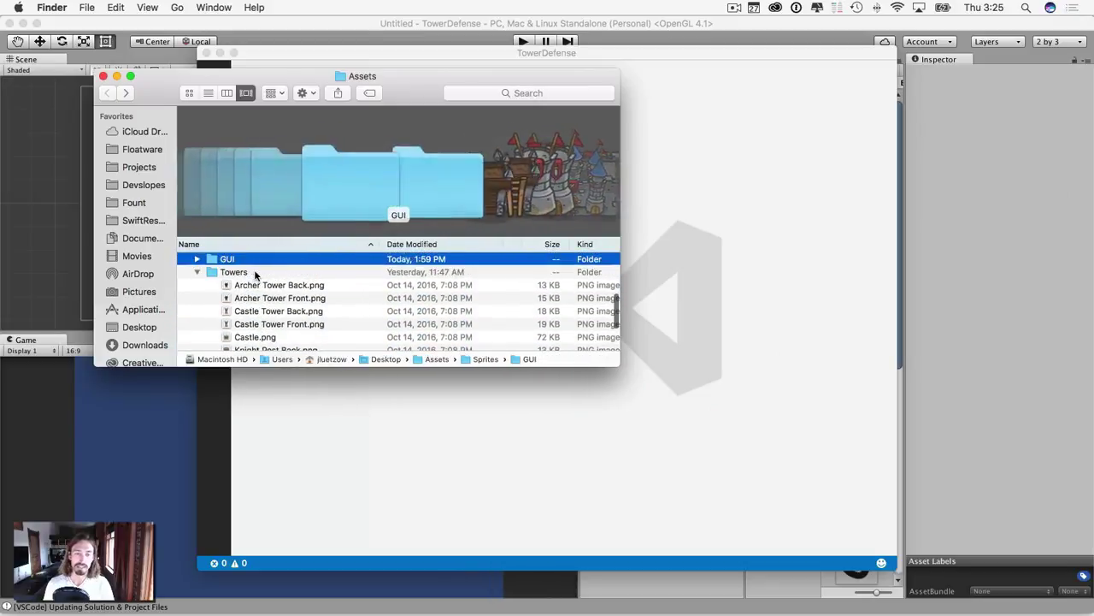
pyautogui.click(198, 285)
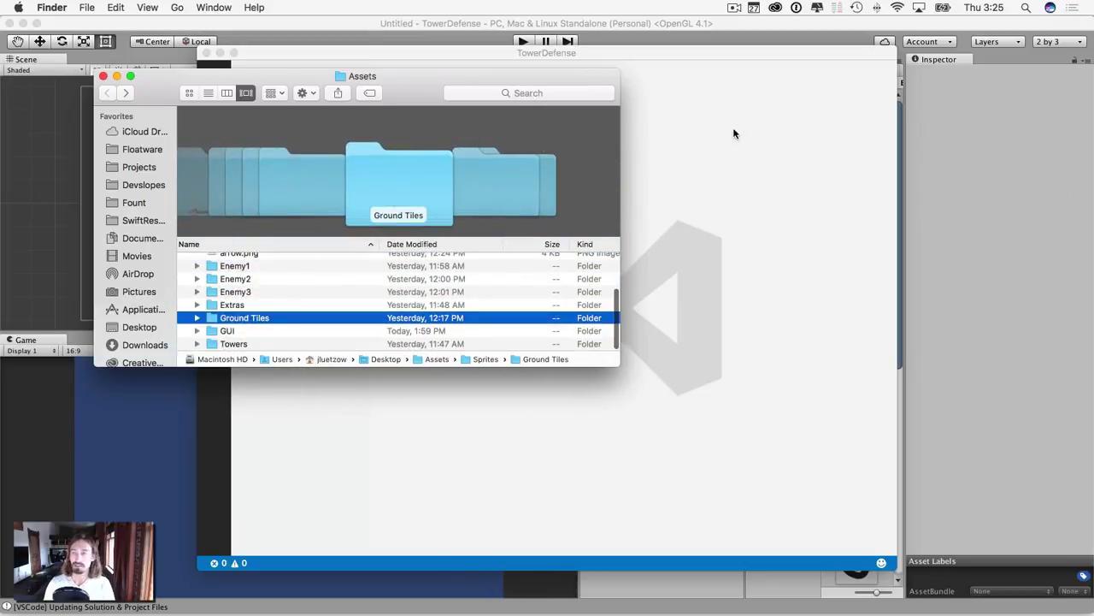
# Step: Switch to Unity and create a folder named Sprites directly under the project's Assets folder
pyautogui.click(637, 28)
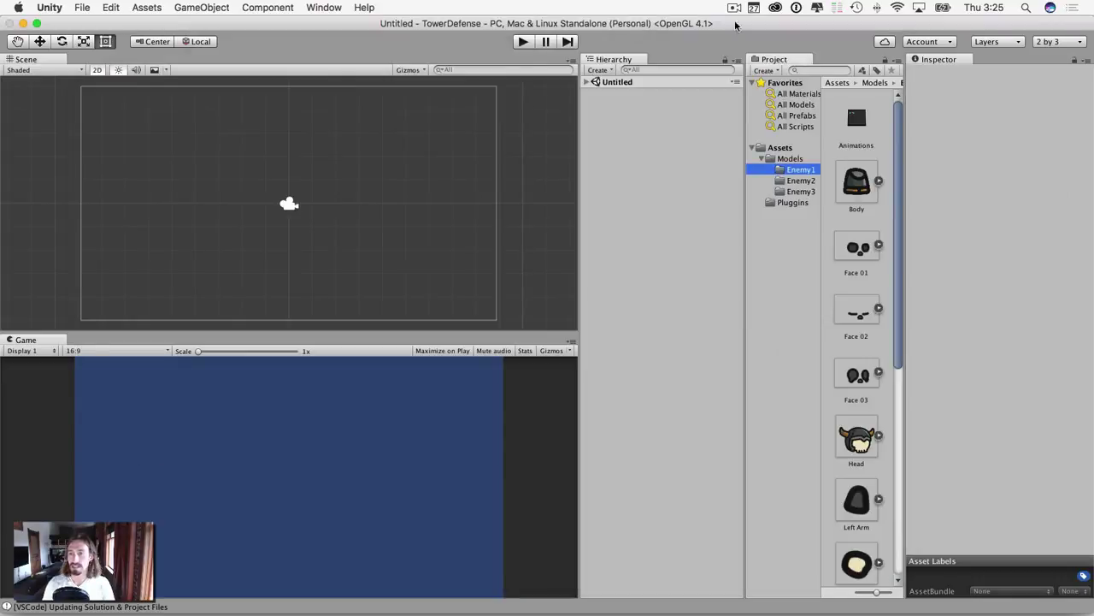
pyautogui.click(778, 149)
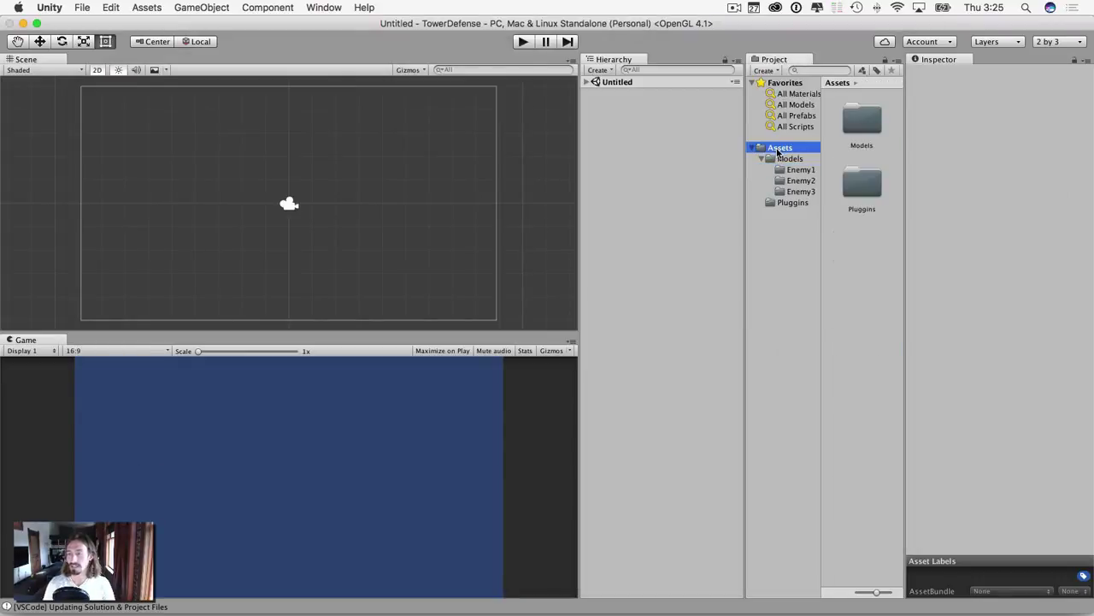
pyautogui.rightClick(780, 150)
pyautogui.moveTo(798, 157)
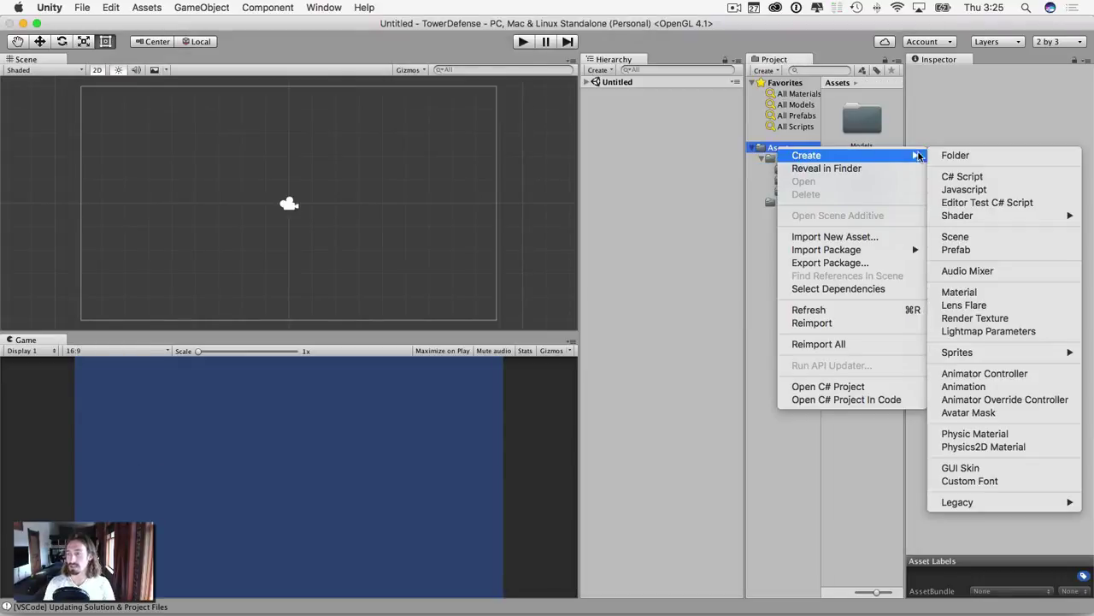
pyautogui.click(956, 155)
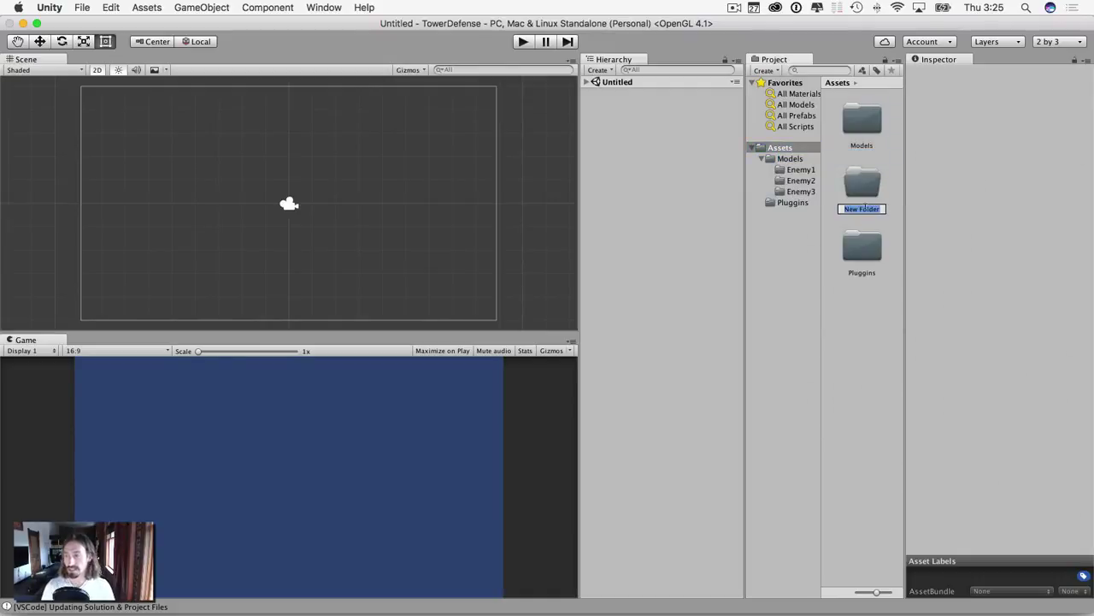
pyautogui.write('Sprites')
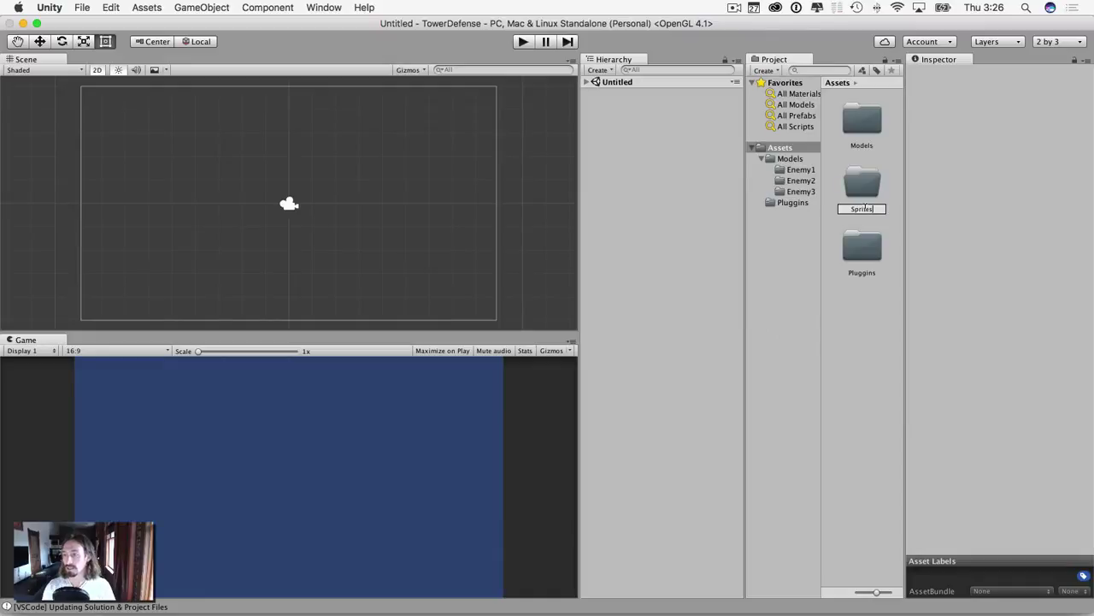
pyautogui.press('Return')
# Step: Open the project's Sprites folder, switch to the Assets window in Finder, and import arrow.png into that project folder
pyautogui.click(780, 214)
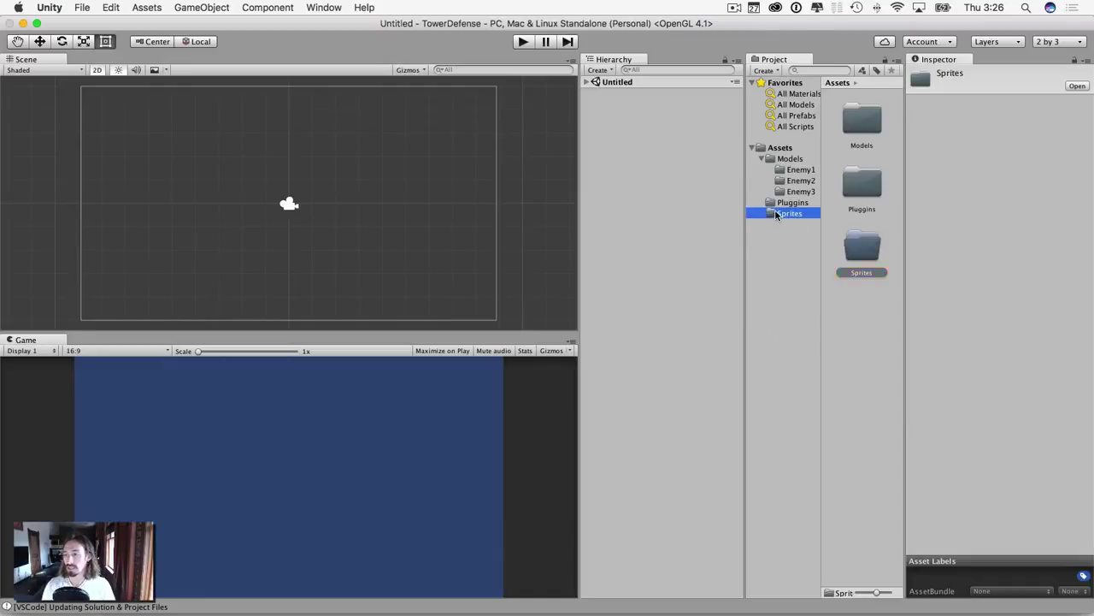
pyautogui.hotkey('ctrl', 'Up')
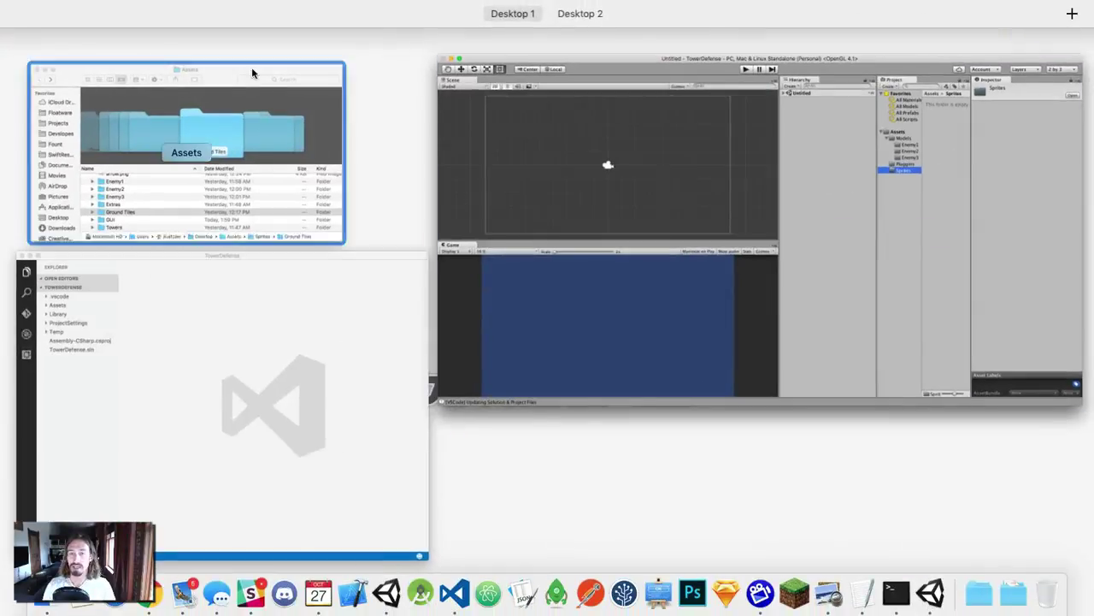
pyautogui.click(229, 69)
pyautogui.scroll(3, 216, 293)
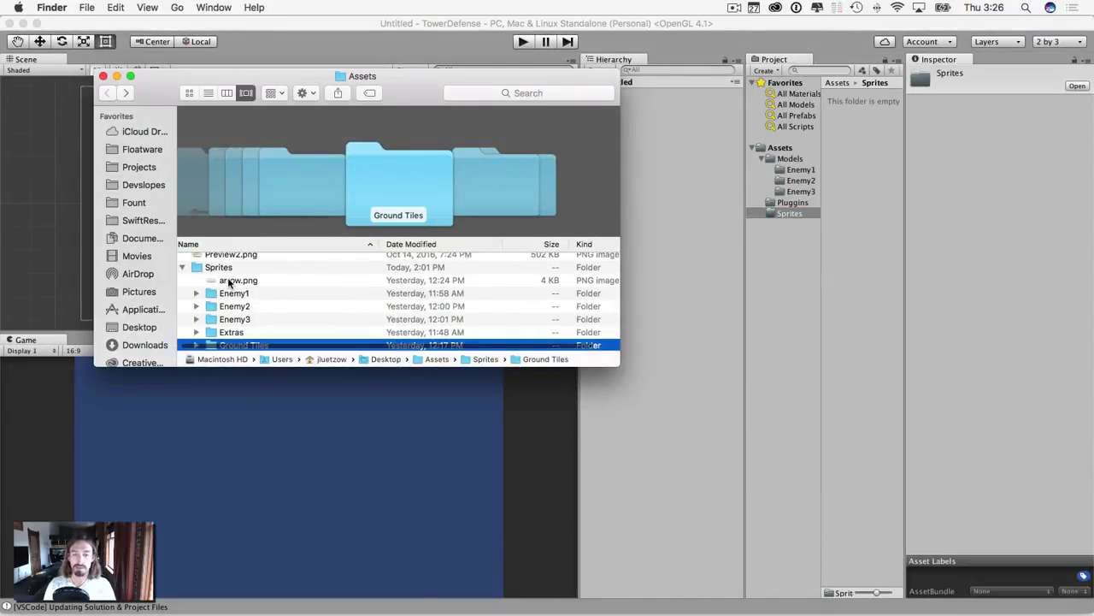
pyautogui.moveTo(227, 281)
pyautogui.mouseDown()
pyautogui.moveTo(294, 279)
pyautogui.moveTo(226, 283)
pyautogui.mouseUp()
pyautogui.click(227, 285)
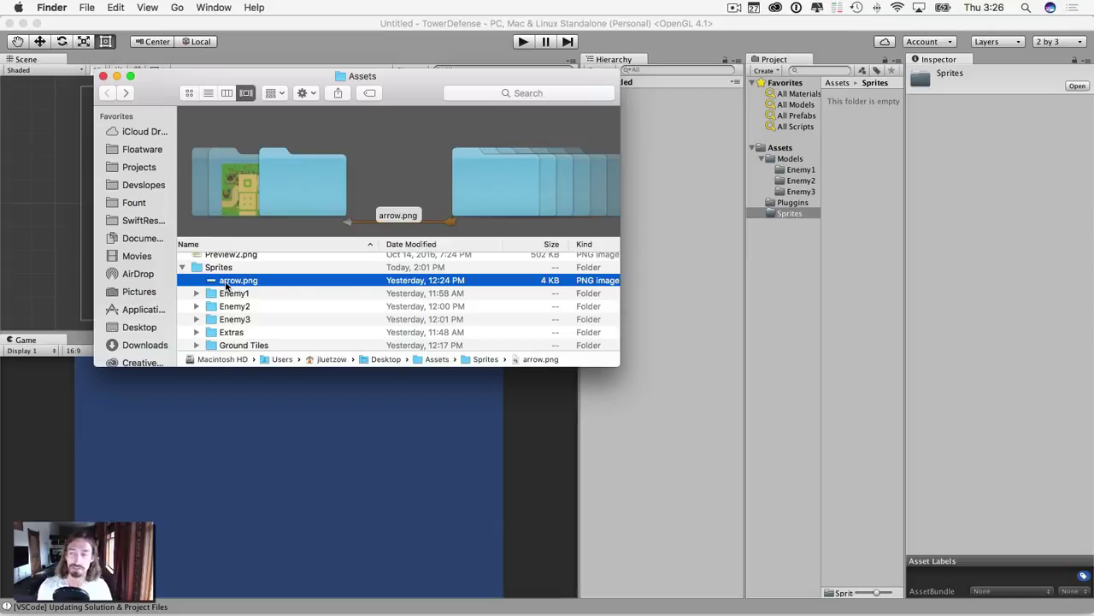
pyautogui.moveTo(229, 284); pyautogui.dragTo(786, 214)
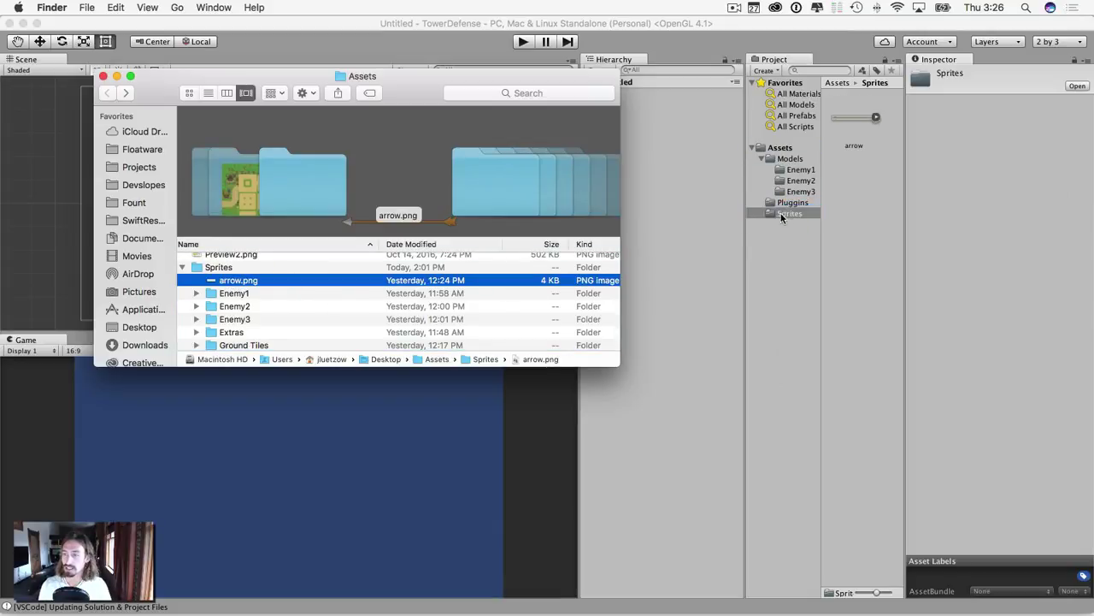
# Step: Return to Unity, shrink the Sprites folder's thumbnails to a compact list, and show the arrow sprite's import settings
pyautogui.click(777, 234)
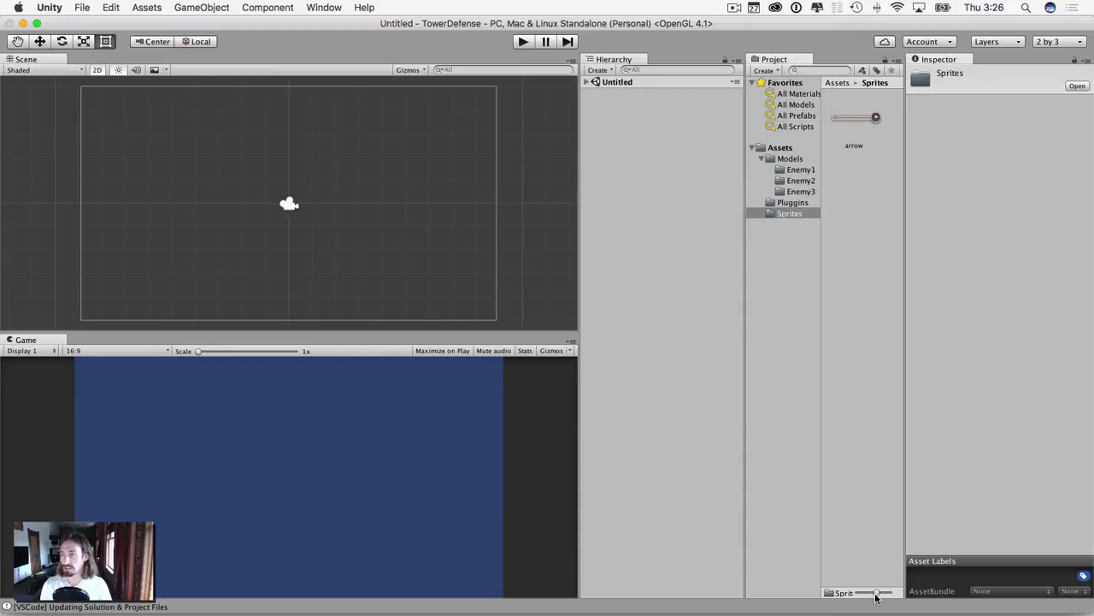
pyautogui.moveTo(875, 596); pyautogui.dragTo(842, 597)
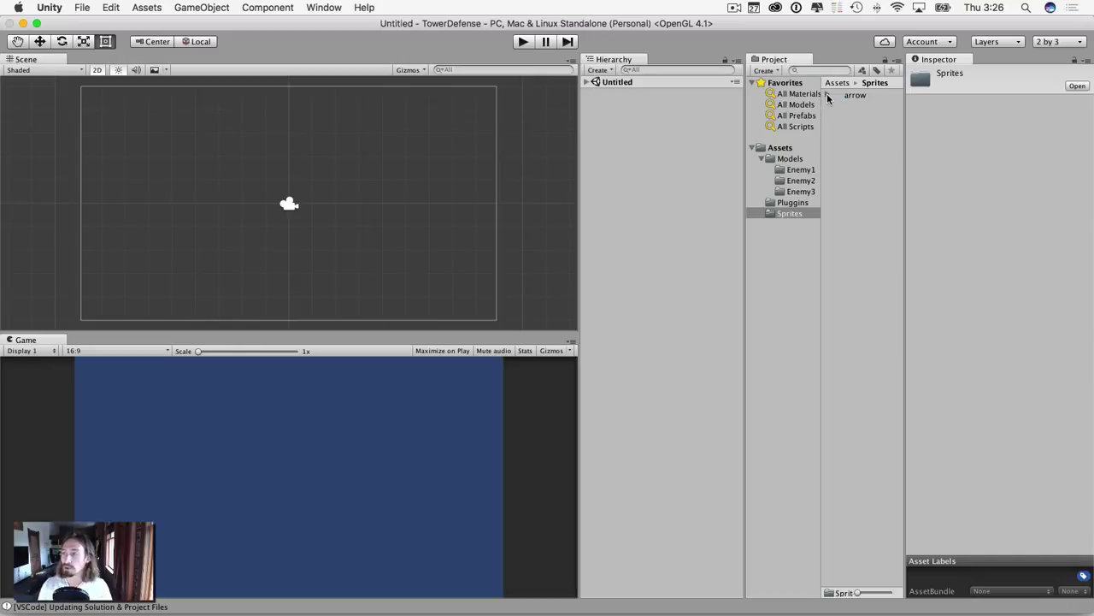
pyautogui.click(855, 96)
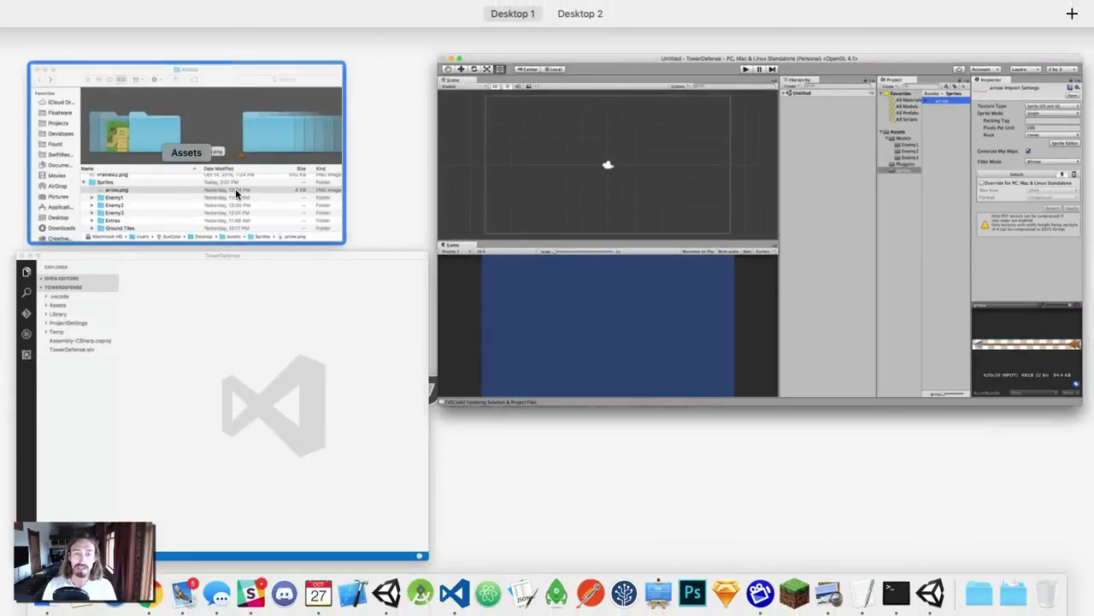
# Step: Import the Enemy1, Enemy2, Enemy3, Extras, Ground Tiles and Towers folders from Finder into the project's Sprites folder, and close the Finder window
pyautogui.click(235, 188)
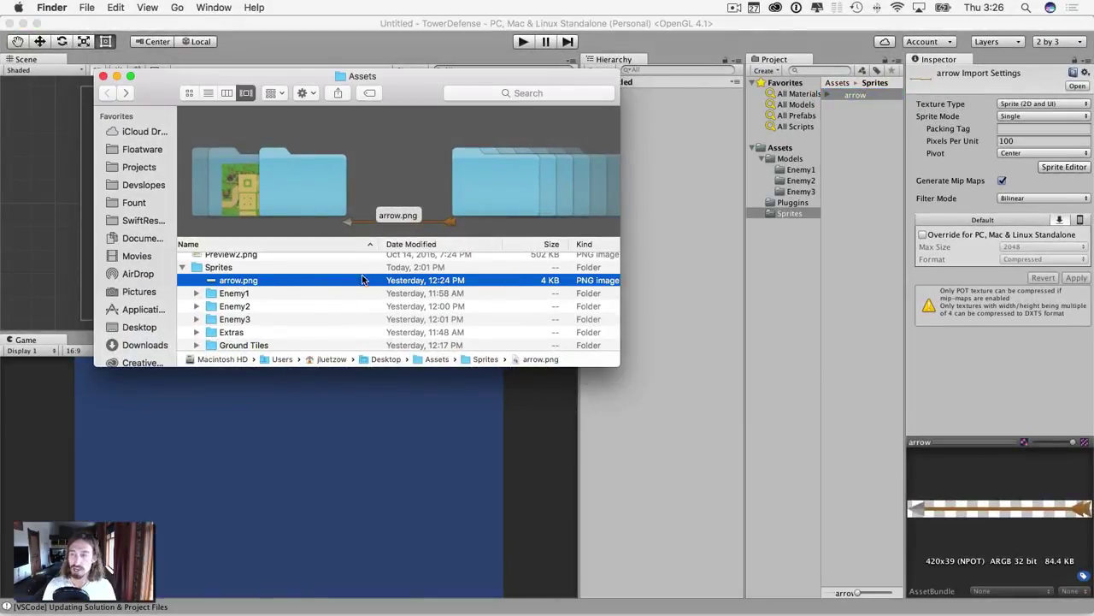
pyautogui.click(218, 296)
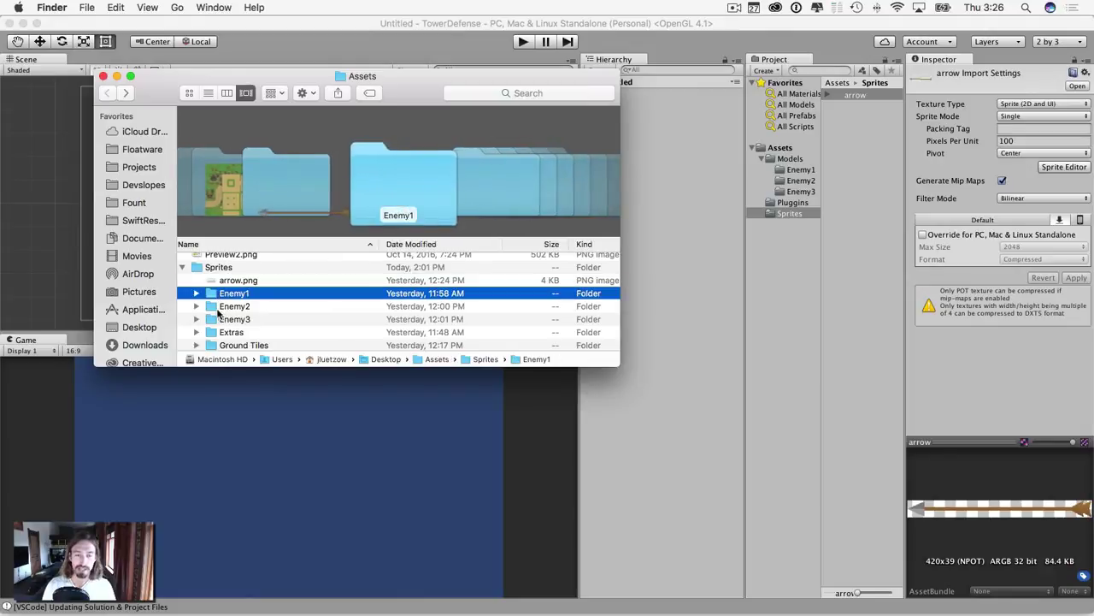
pyautogui.scroll(-2, 214, 335)
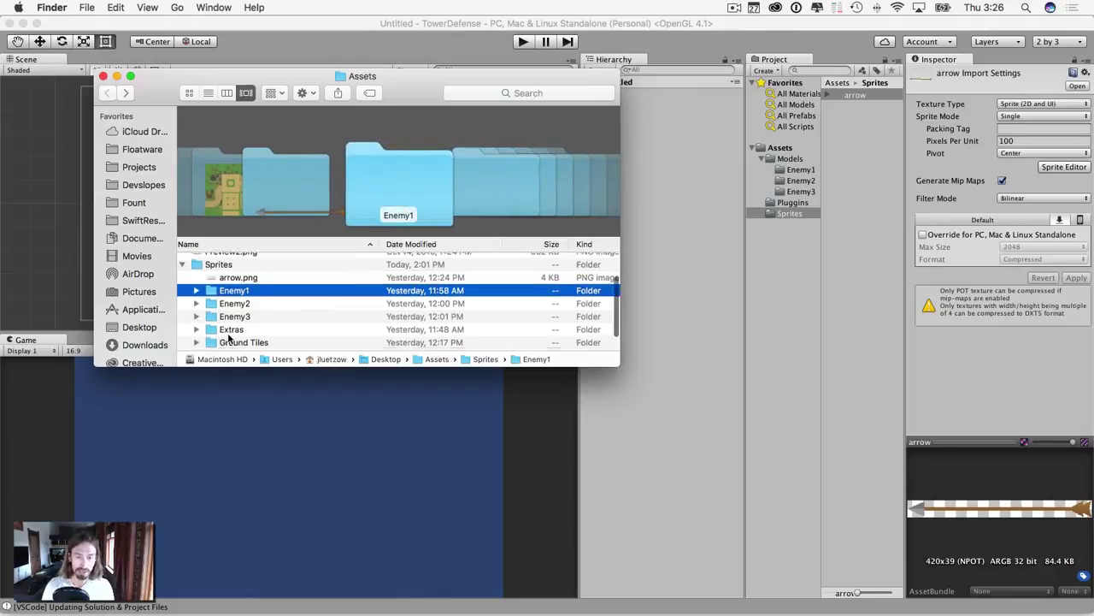
pyautogui.keyDown('shift'); pyautogui.click(217, 319); pyautogui.keyUp('shift')
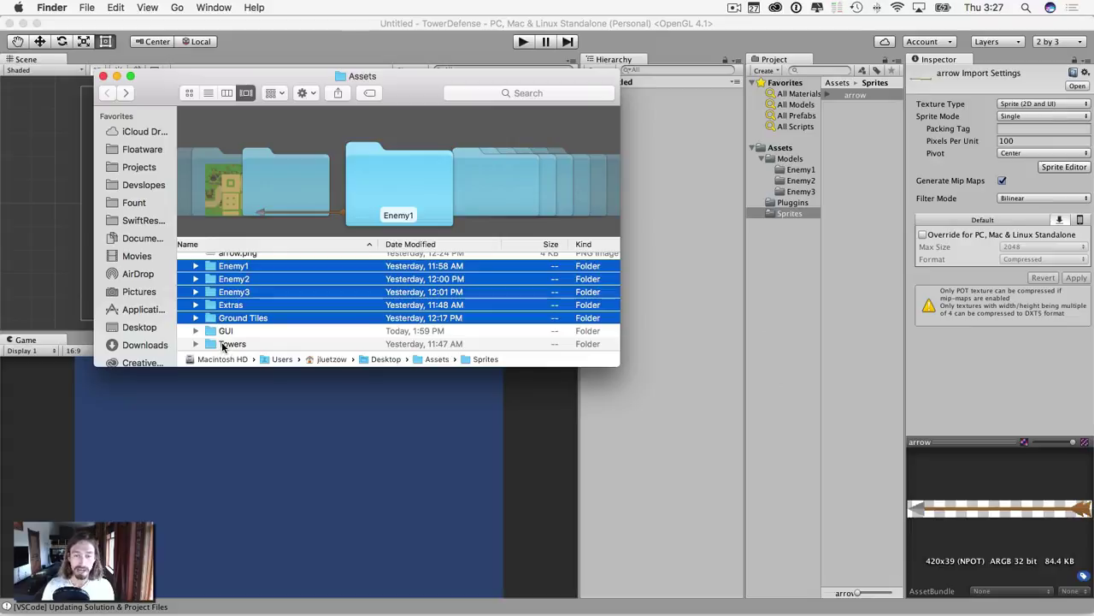
pyautogui.keyDown('super'); pyautogui.click(224, 343); pyautogui.keyUp('super')
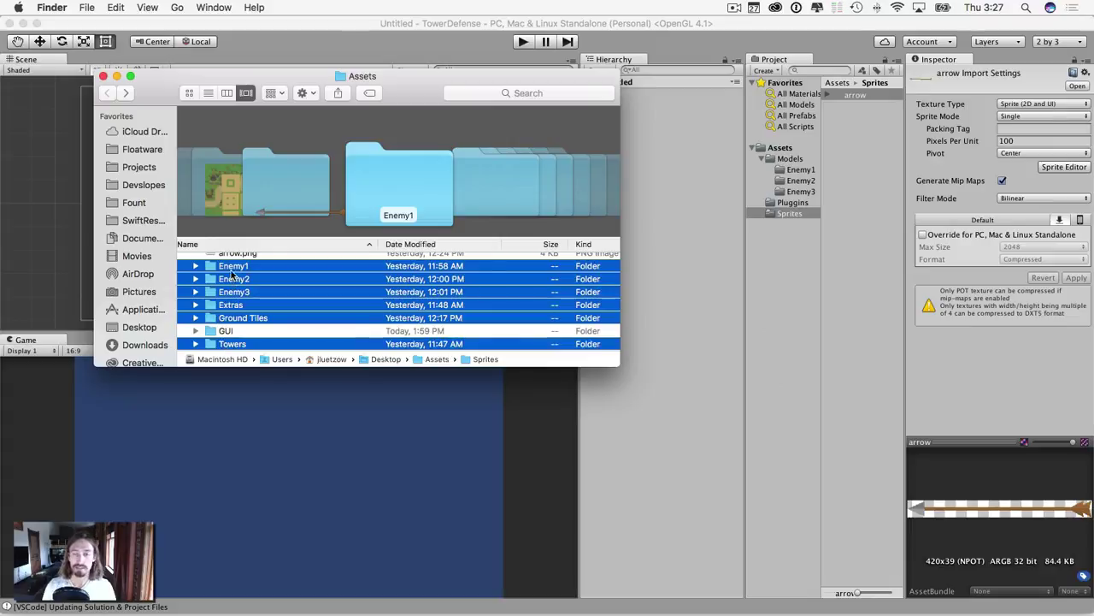
pyautogui.moveTo(232, 276); pyautogui.dragTo(784, 219)
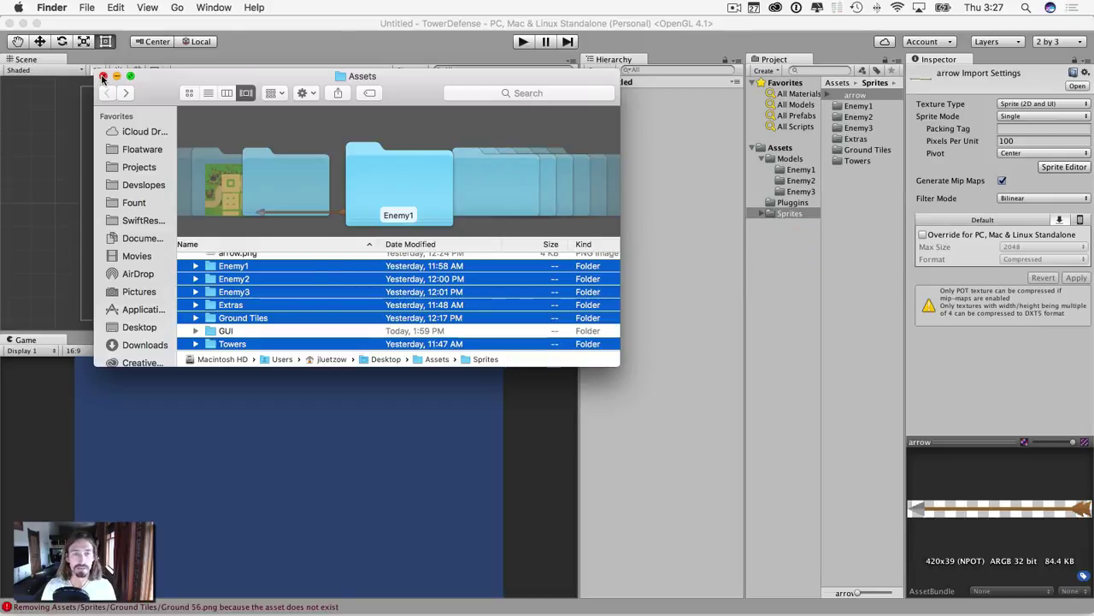
pyautogui.click(102, 77)
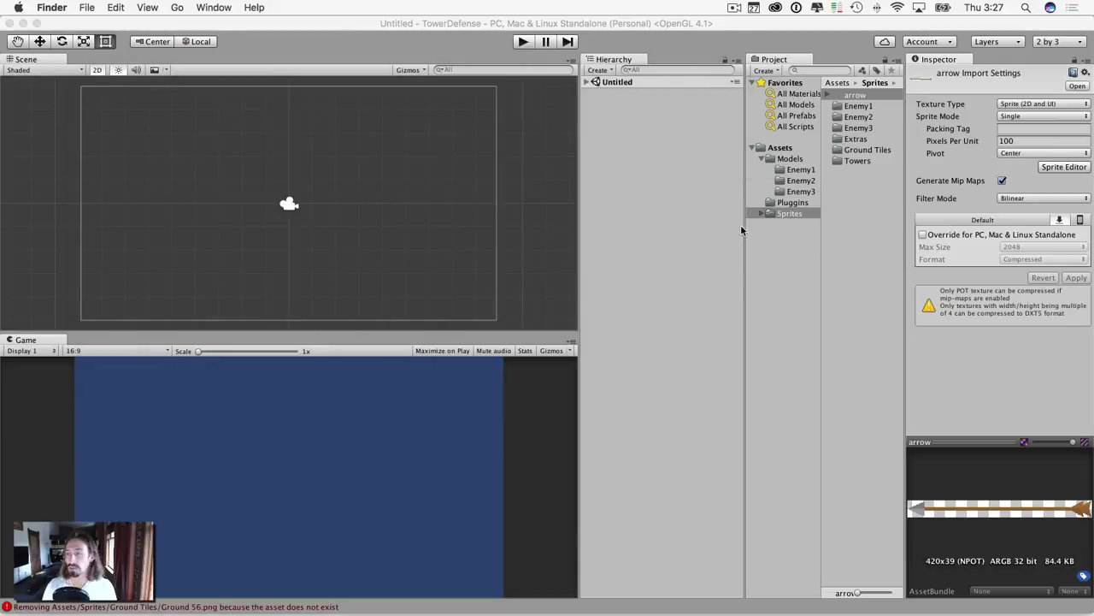
# Step: Collapse the Models folder in the Unity project and view the VSCode script inside the Pluggins folder
pyautogui.click(779, 238)
pyautogui.click(761, 159)
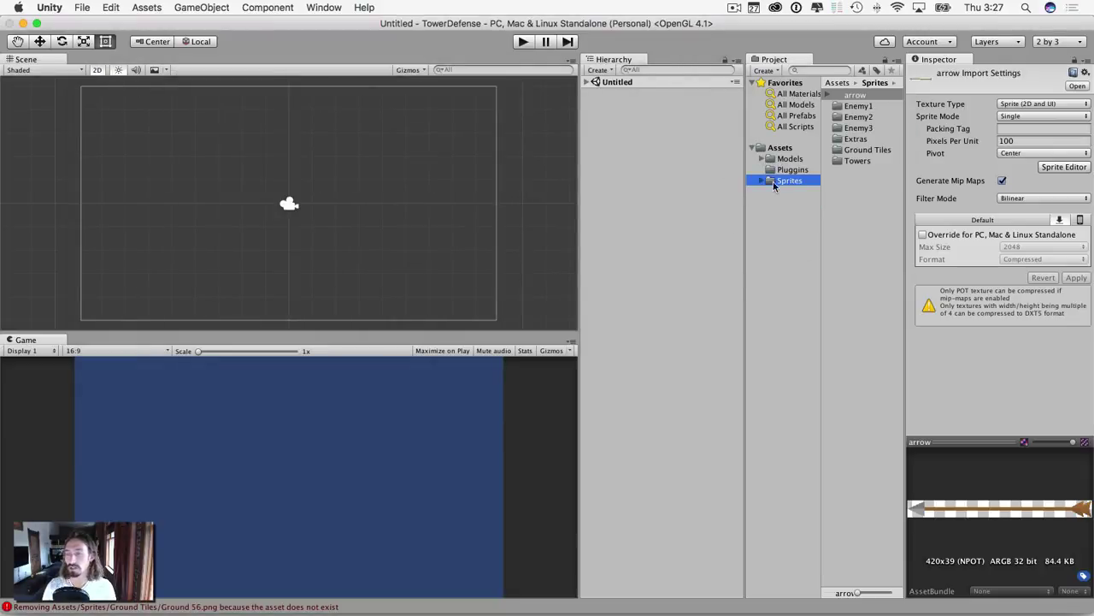
pyautogui.click(785, 170)
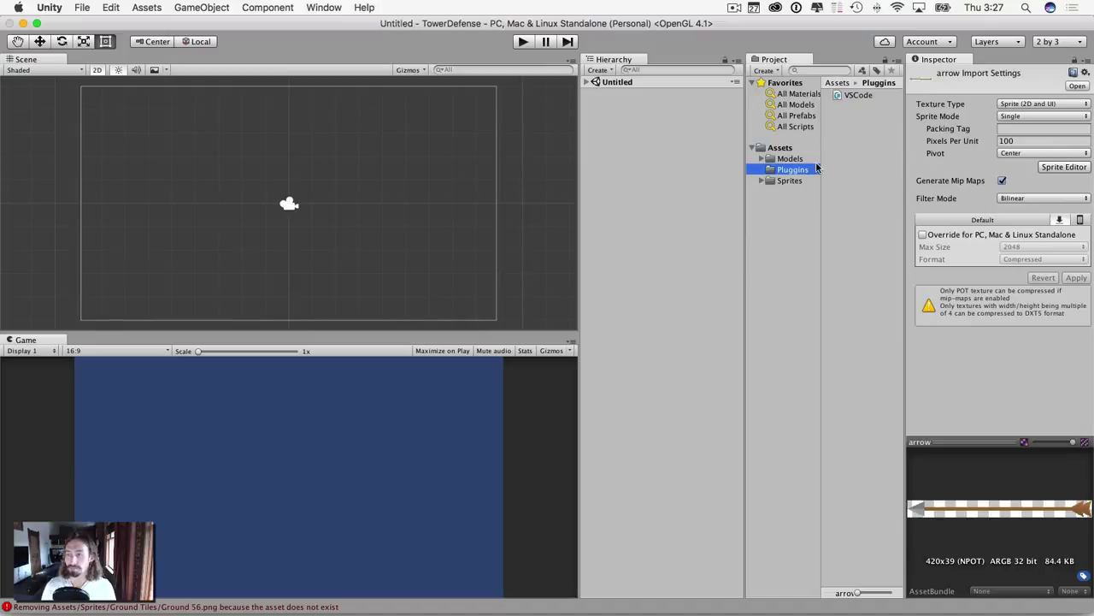
pyautogui.click(855, 95)
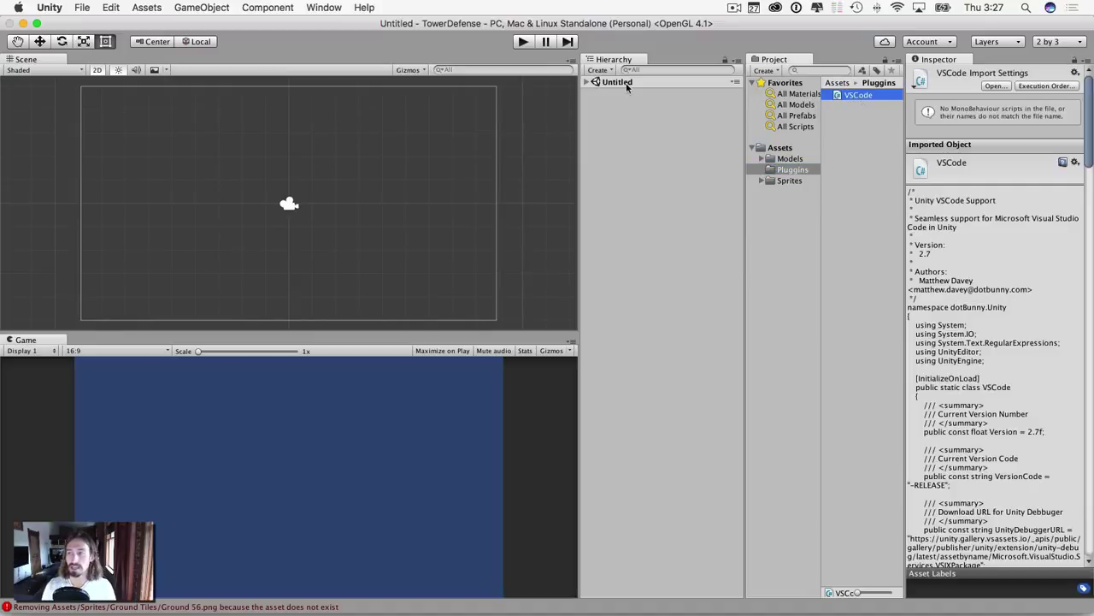
# Step: Review the VSCode section of the Unity preferences, turning Use Unity Debugger on and off again, and close the preferences
pyautogui.click(49, 8)
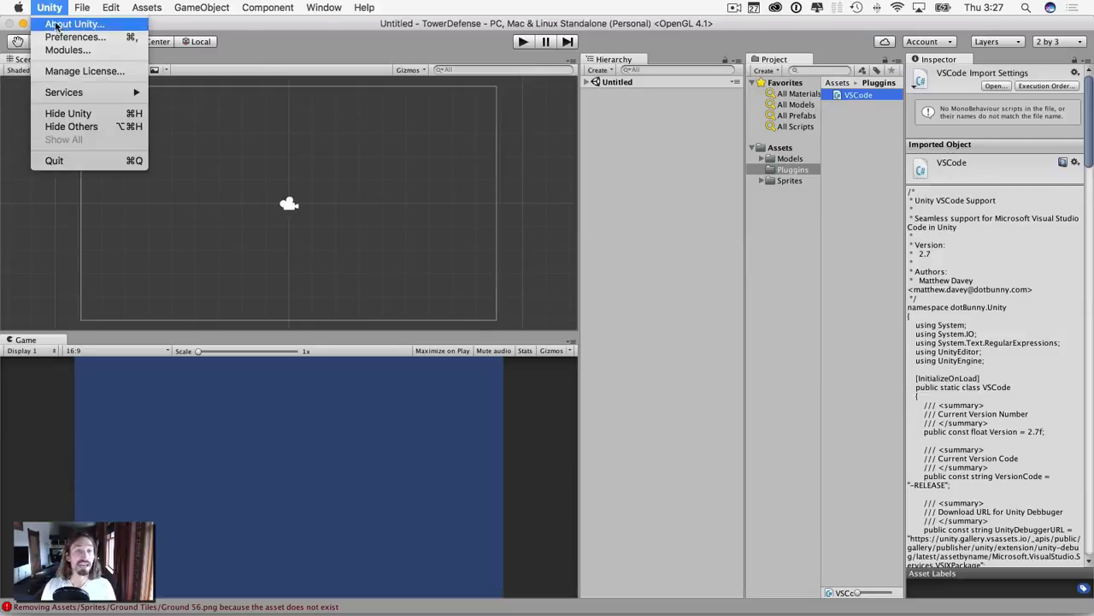
pyautogui.click(62, 37)
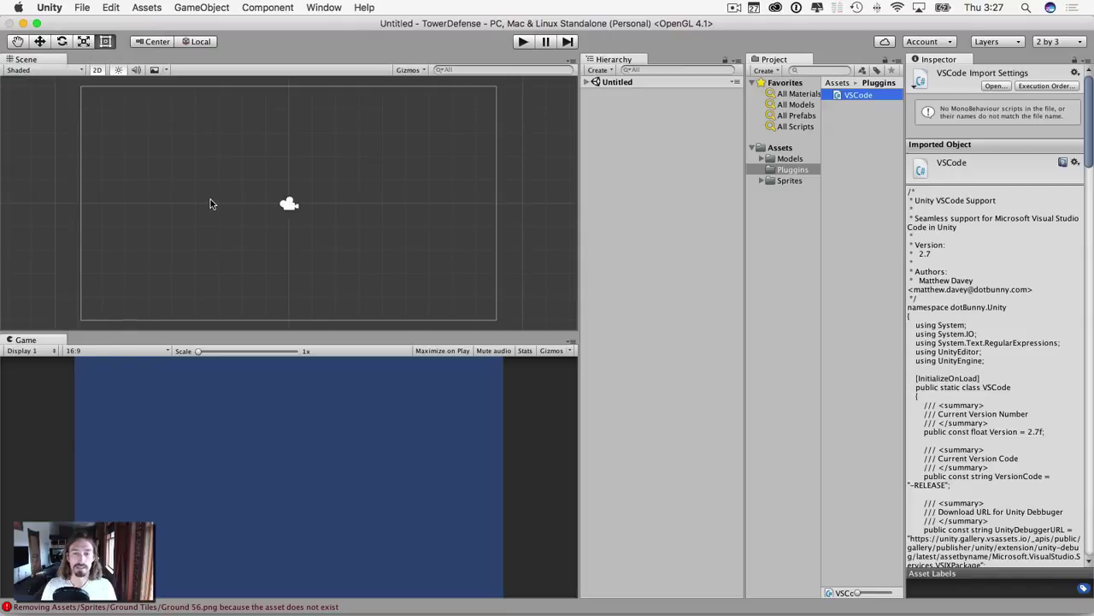
pyautogui.click(129, 260)
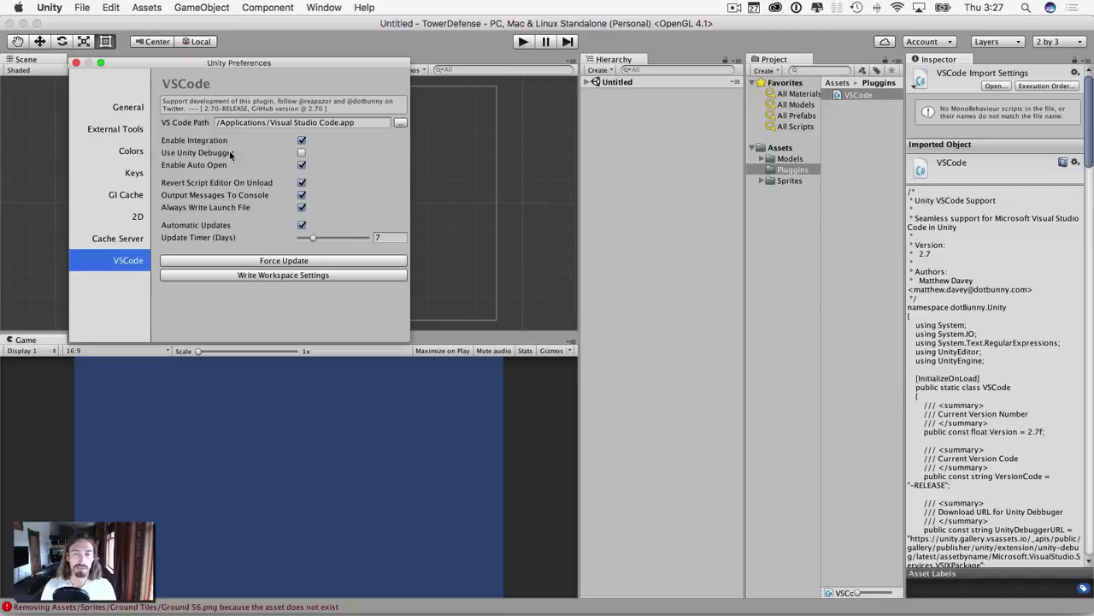
pyautogui.click(301, 153)
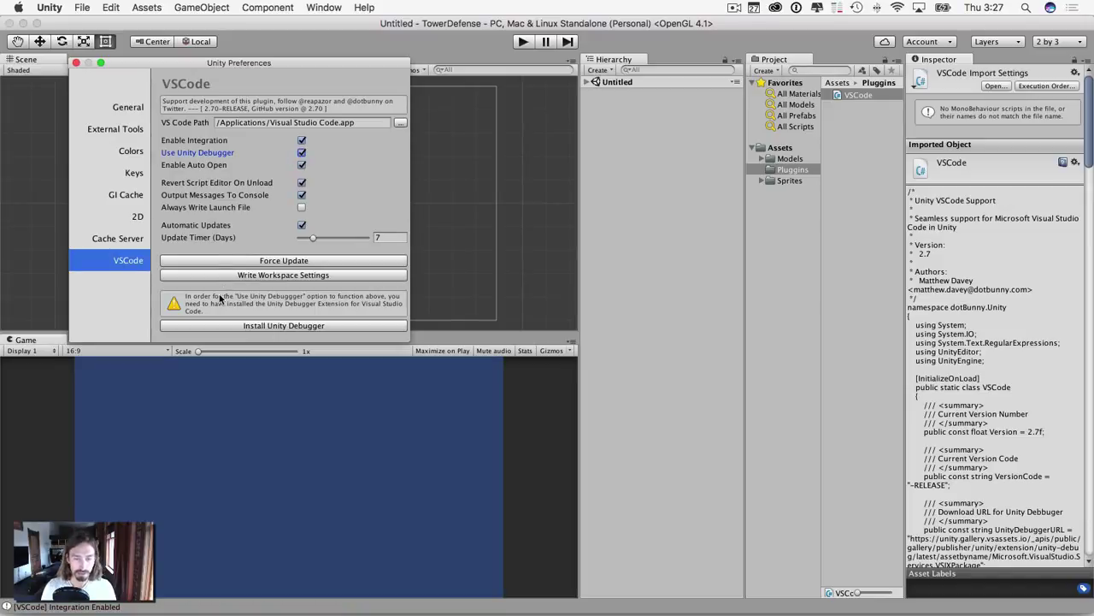
pyautogui.click(301, 152)
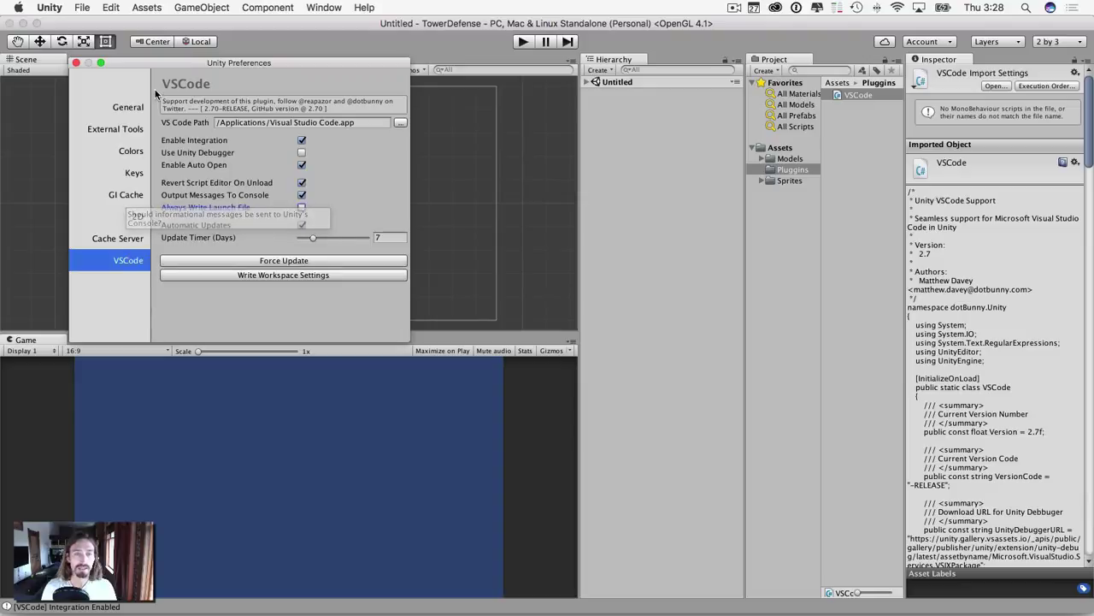
pyautogui.click(76, 63)
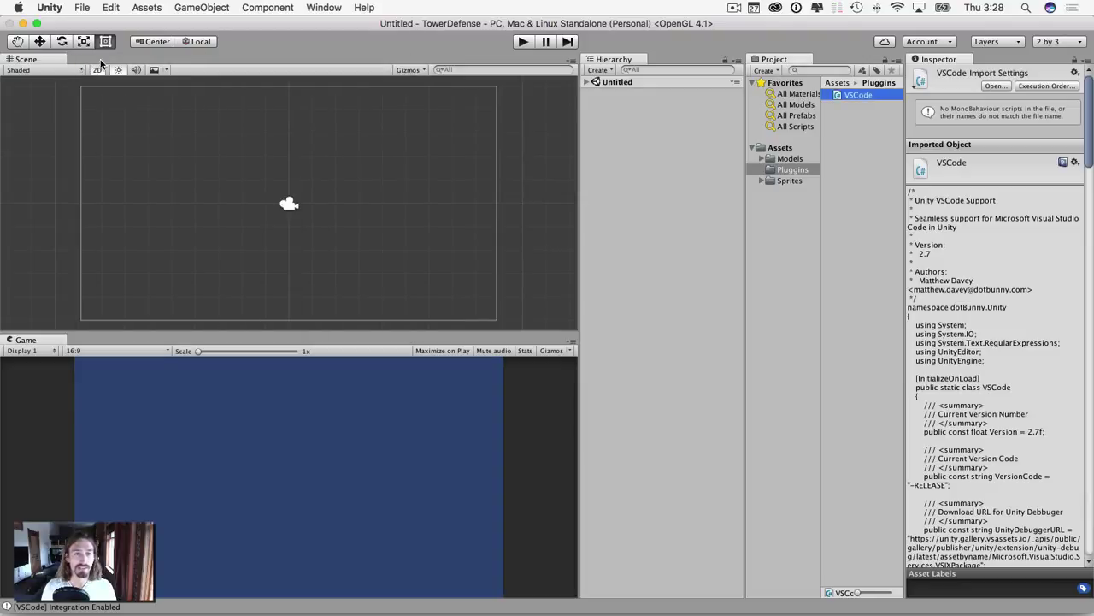
# Step: Open the C# project in Visual Studio Code from Unity, shift its window aside, and return to Unity
pyautogui.click(187, 6)
pyautogui.moveTo(143, 4)
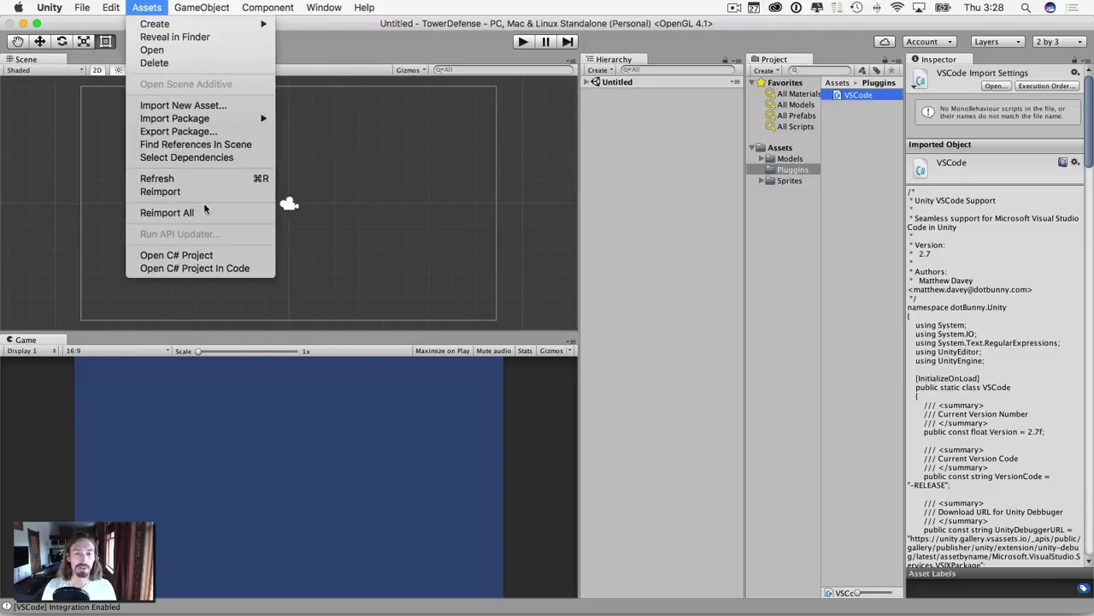
pyautogui.click(203, 269)
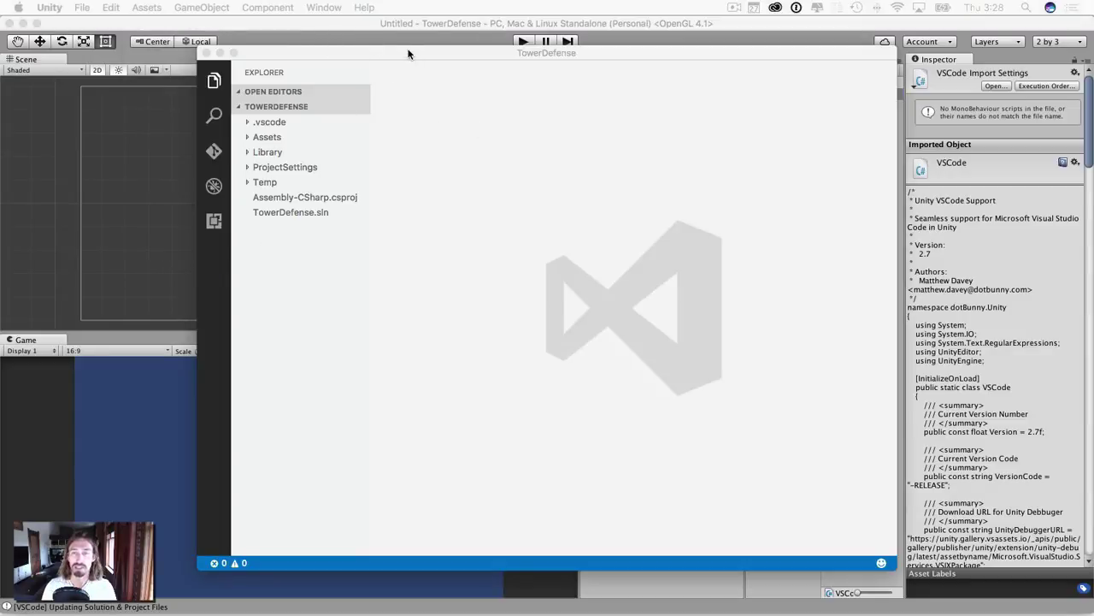
pyautogui.moveTo(407, 54); pyautogui.dragTo(310, 57)
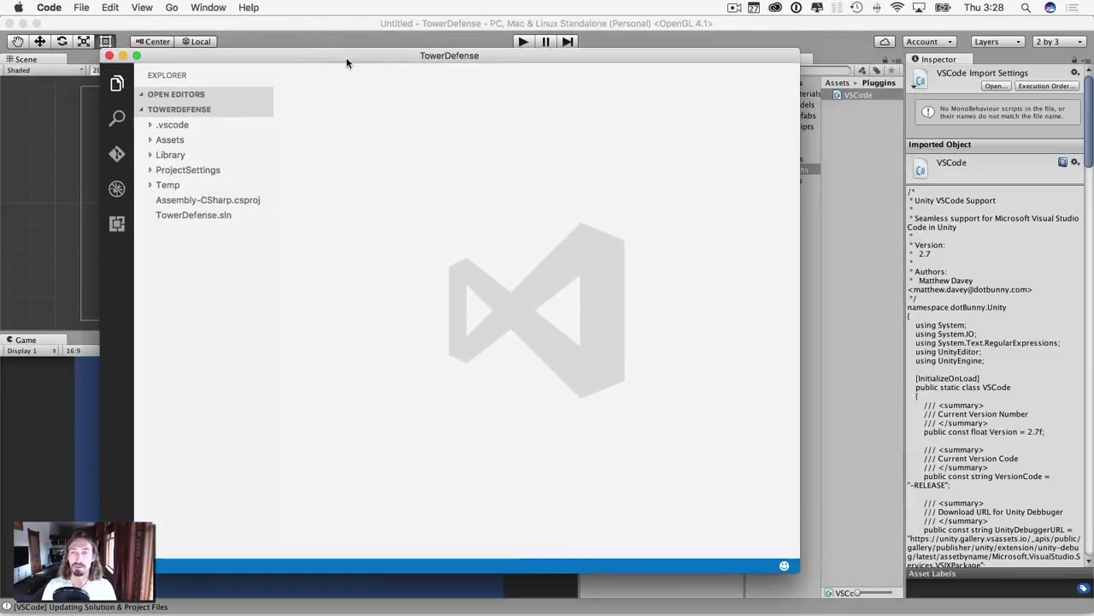
pyautogui.click(543, 29)
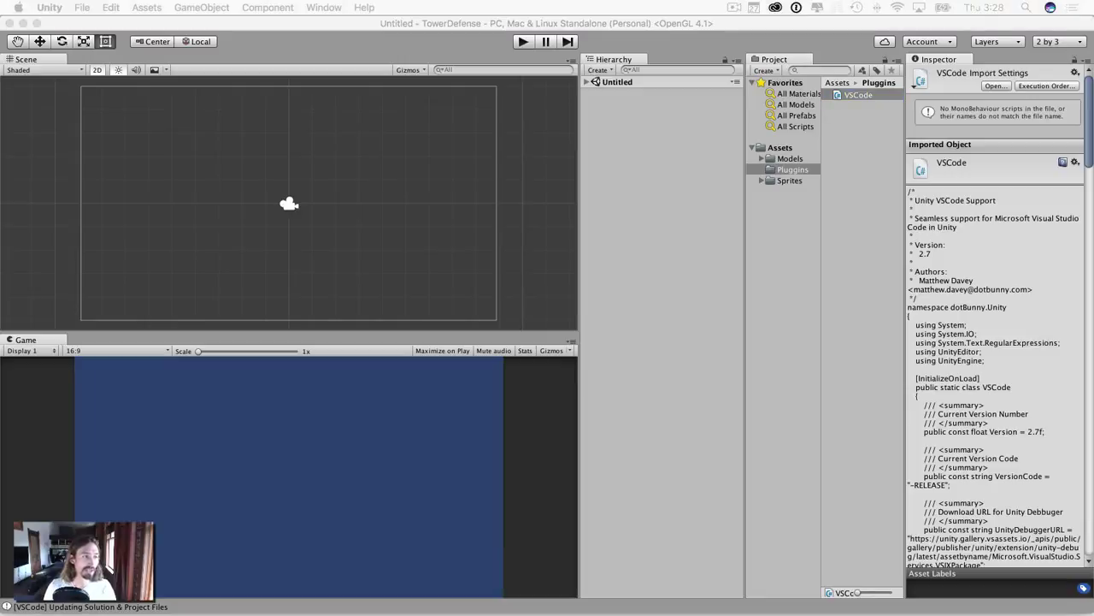
# Step: Create a folder named Animations directly under the project's Assets folder
pyautogui.click(783, 211)
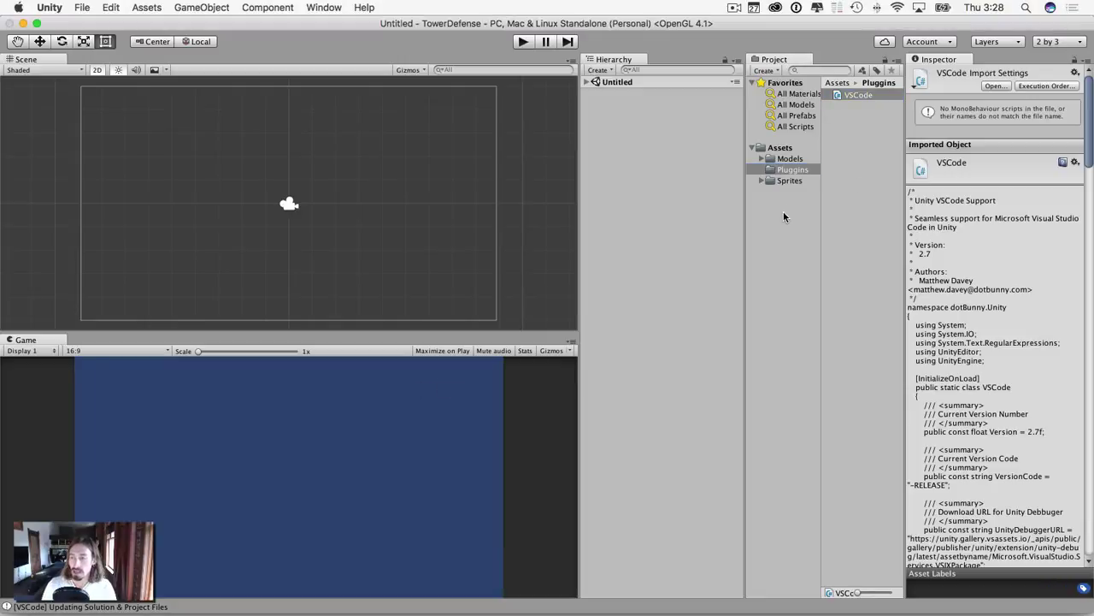
pyautogui.rightClick(774, 149)
pyautogui.moveTo(799, 154)
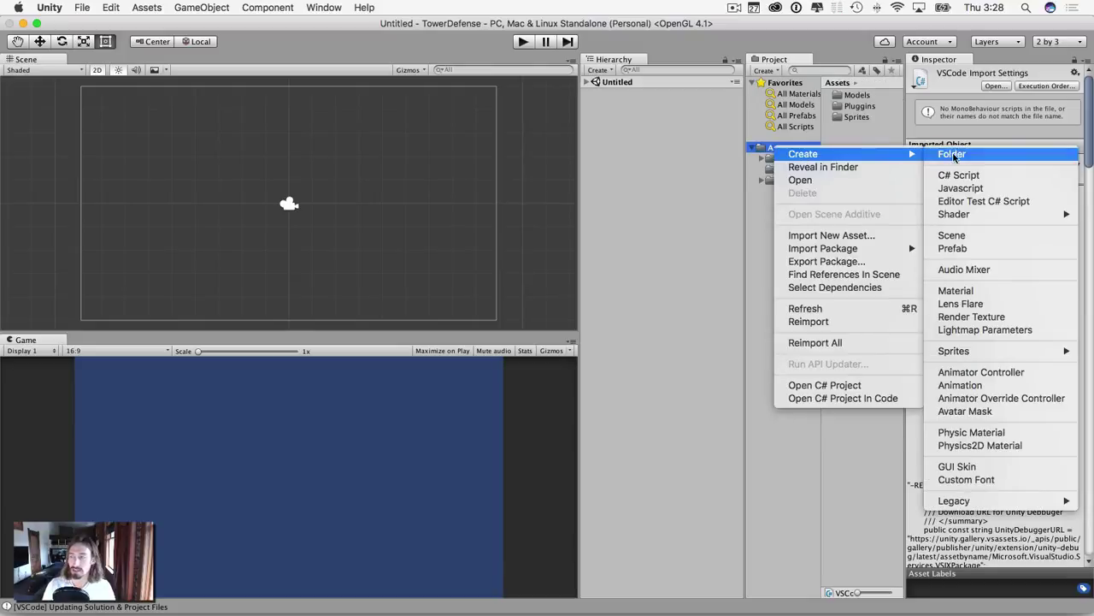
pyautogui.click(952, 155)
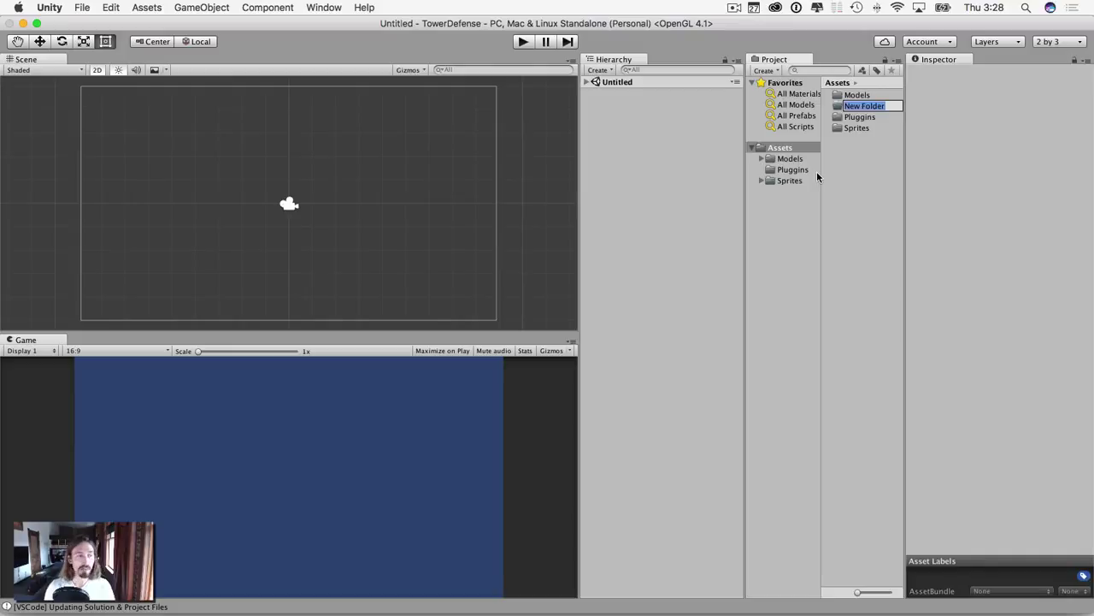
pyautogui.write('Ani')
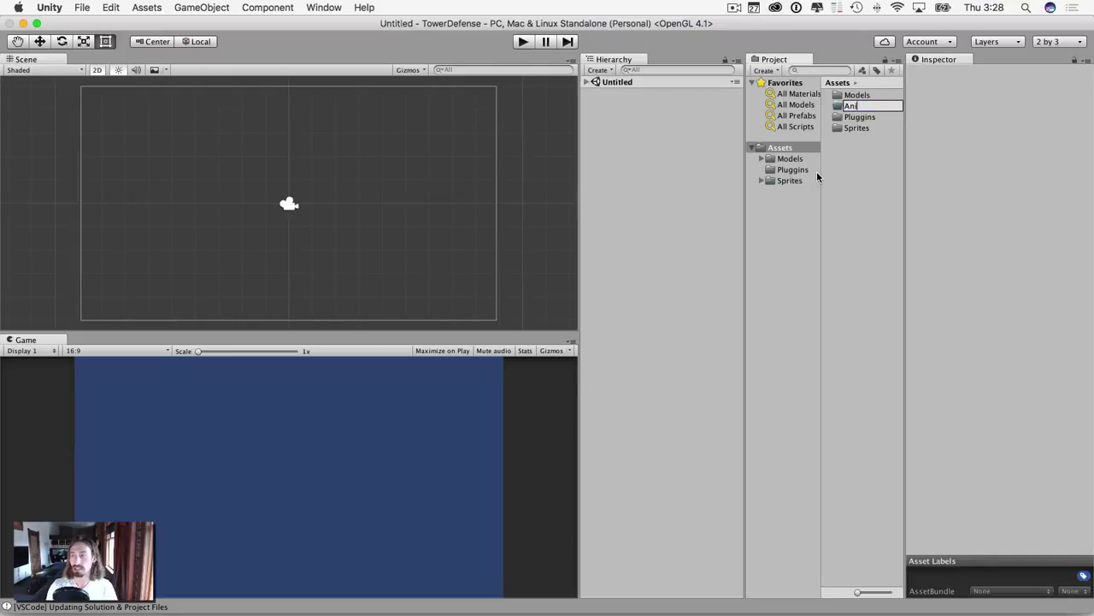
pyautogui.write('mations')
pyautogui.press('Return')
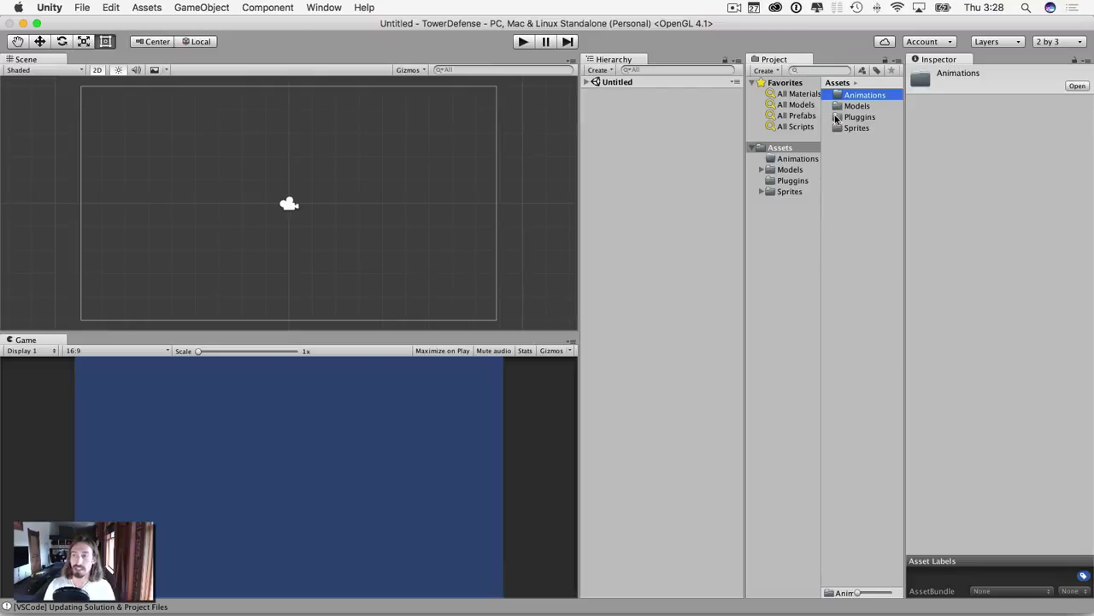
# Step: Create a subfolder also named Animations inside the project's Animations folder
pyautogui.click(776, 160)
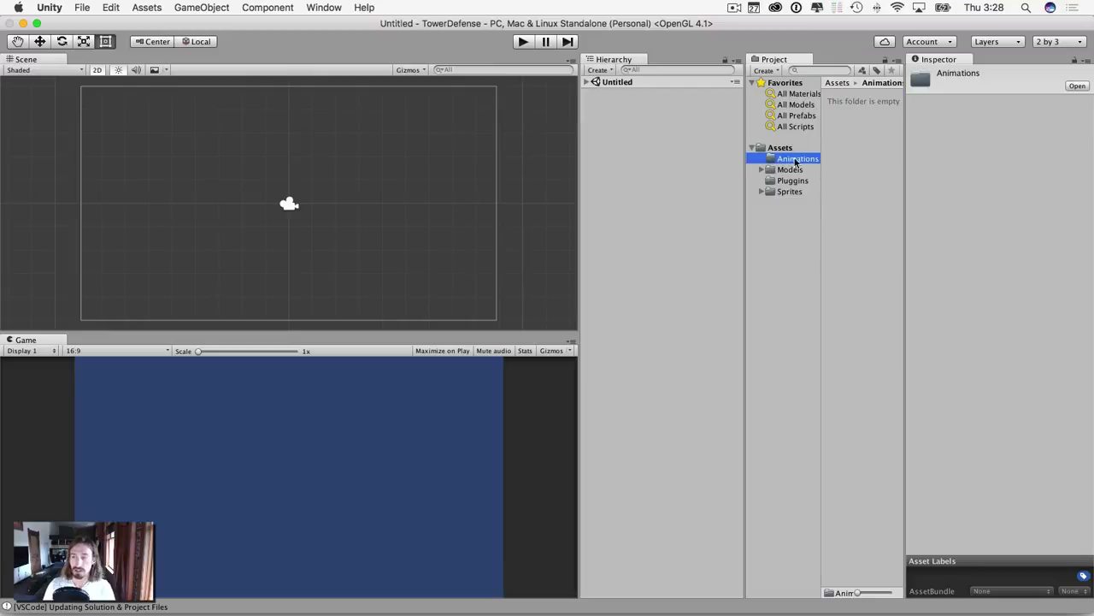
pyautogui.rightClick(795, 162)
pyautogui.moveTo(808, 161)
pyautogui.click(743, 170)
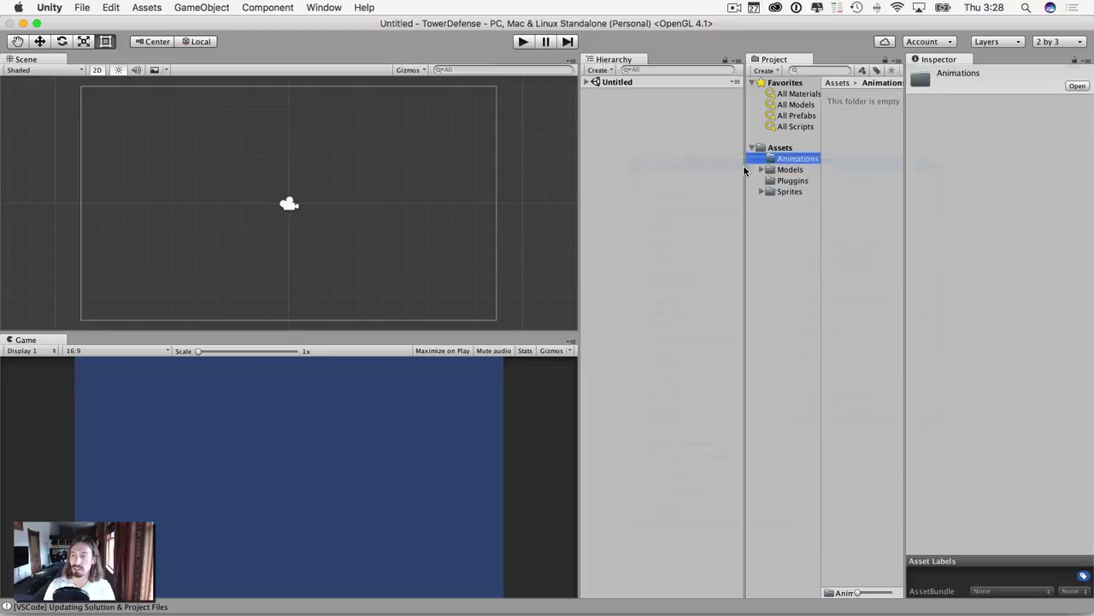
pyautogui.write('Anim')
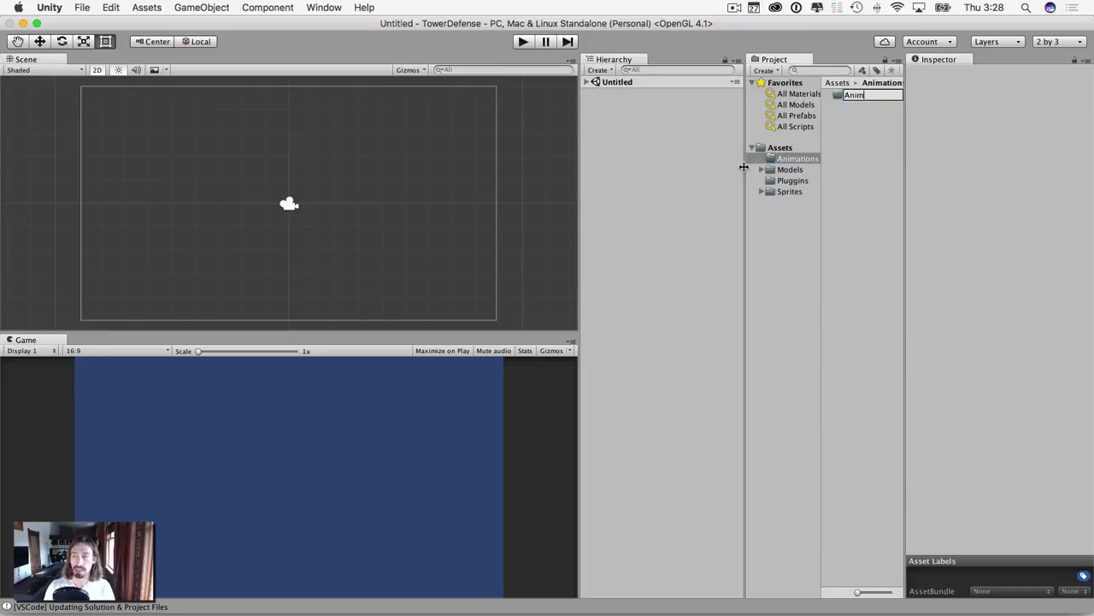
pyautogui.write('ations')
pyautogui.press('Return')
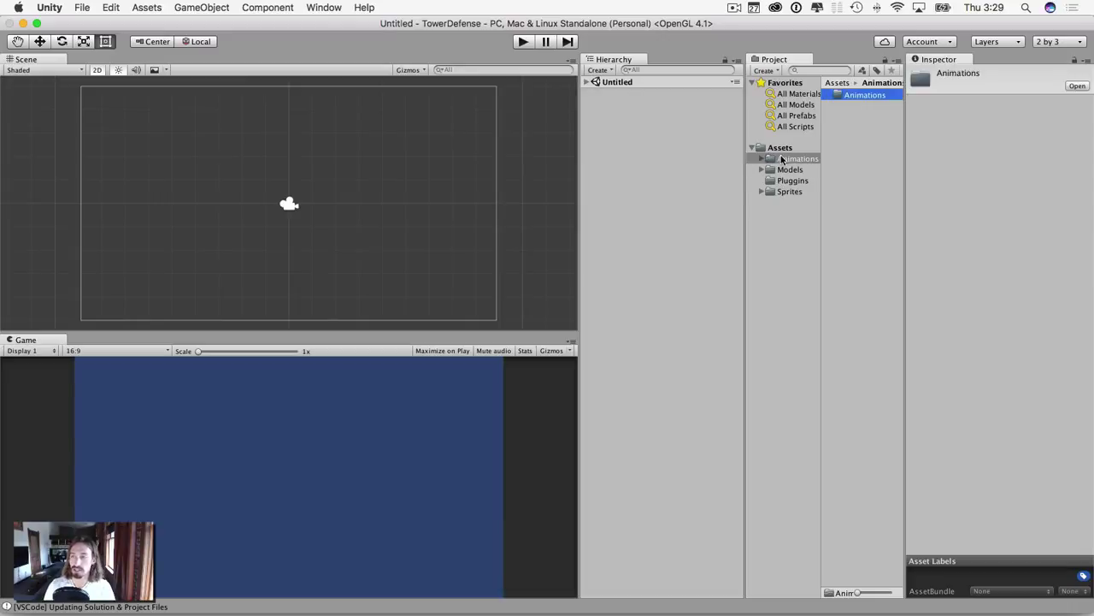
# Step: Create a subfolder named AnimatorController inside the project's top-level Animations folder, beside the nested Animations folder
pyautogui.rightClick(781, 160)
pyautogui.moveTo(808, 164)
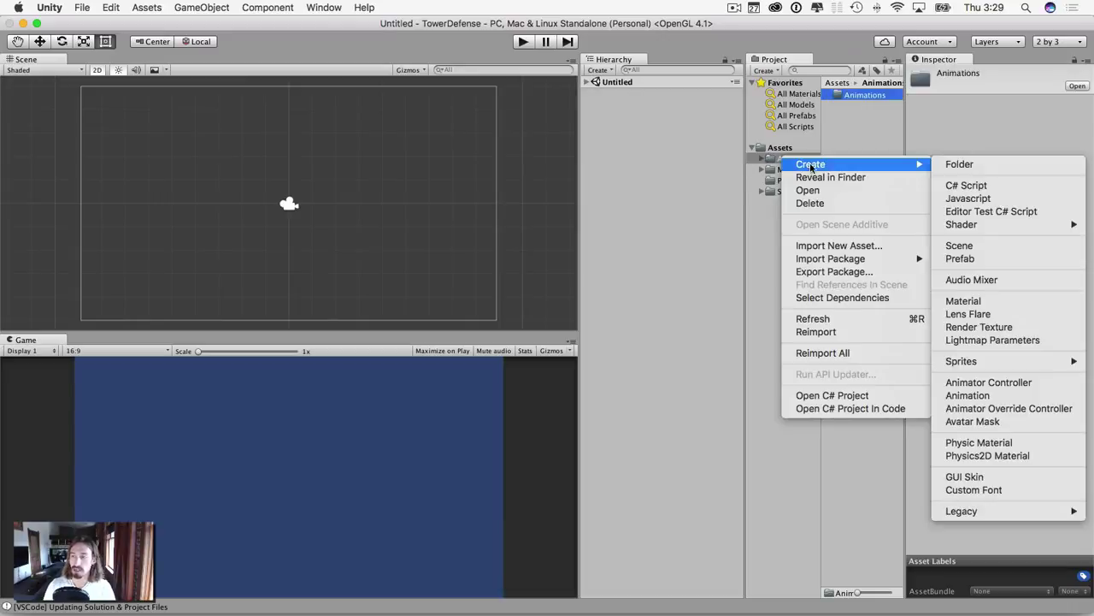
pyautogui.click(965, 164)
pyautogui.write('A')
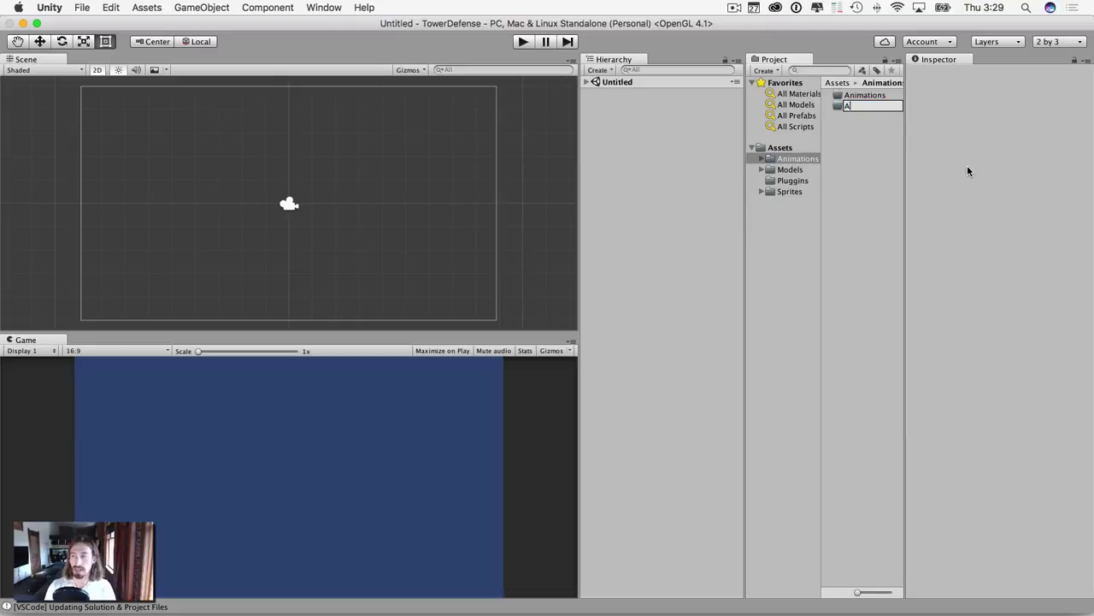
pyautogui.write('nim')
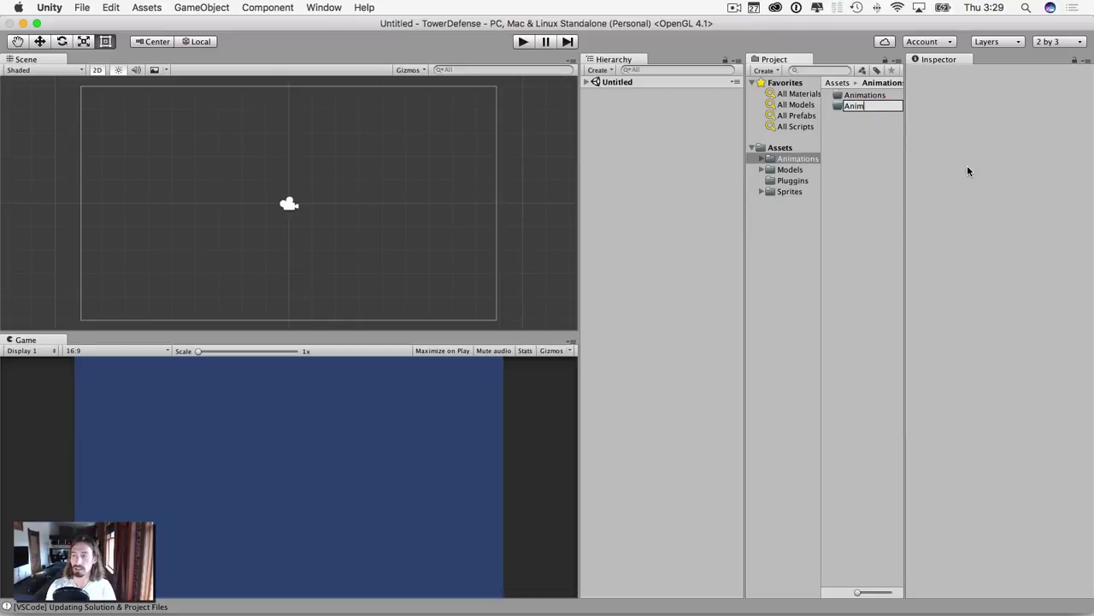
pyautogui.write('atorContoller')
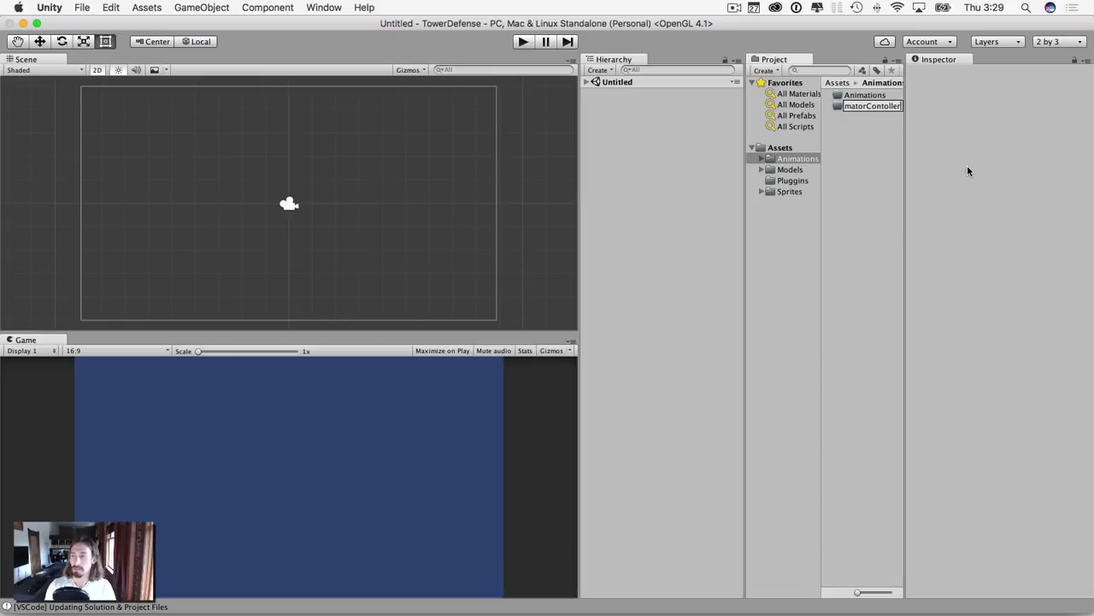
pyautogui.press('Left')
pyautogui.press('Left')
pyautogui.press('Left')
pyautogui.press('Left')
pyautogui.press('Left')
pyautogui.write('r')
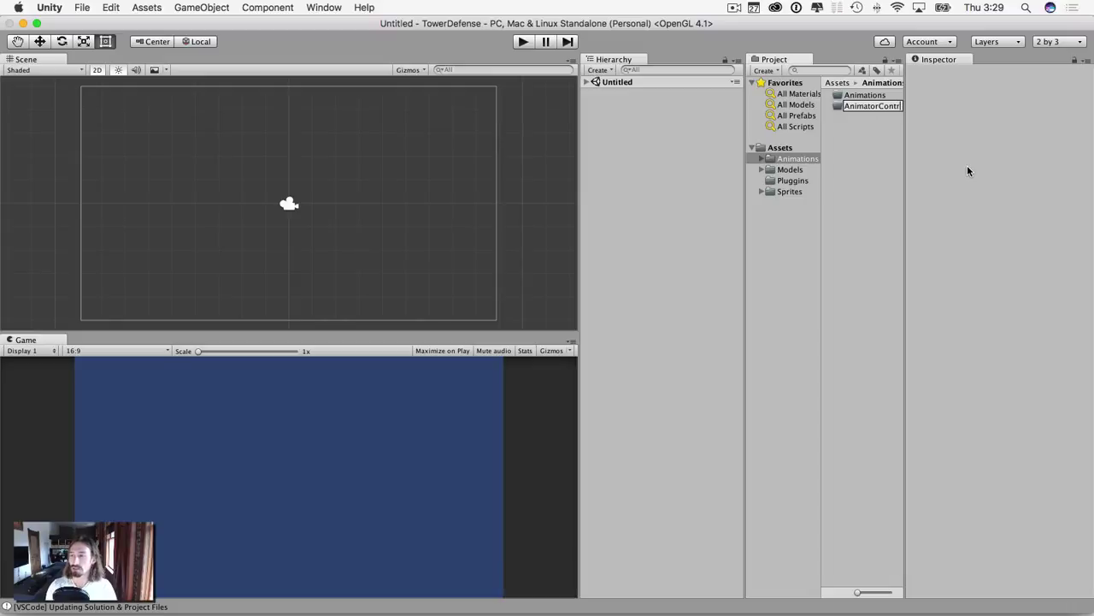
pyautogui.press('Return')
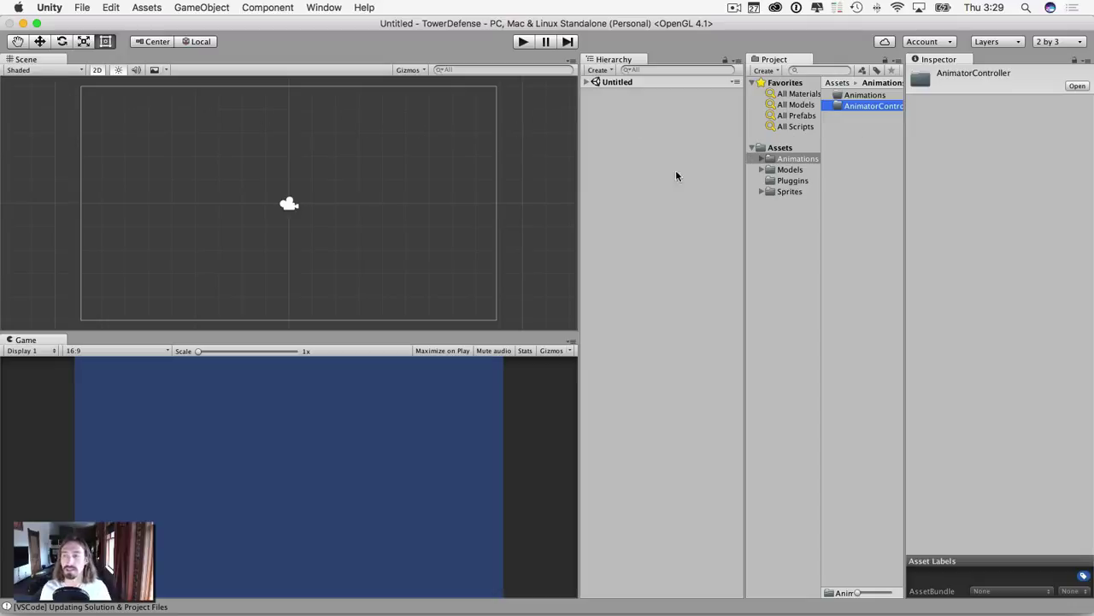
pyautogui.click(851, 95)
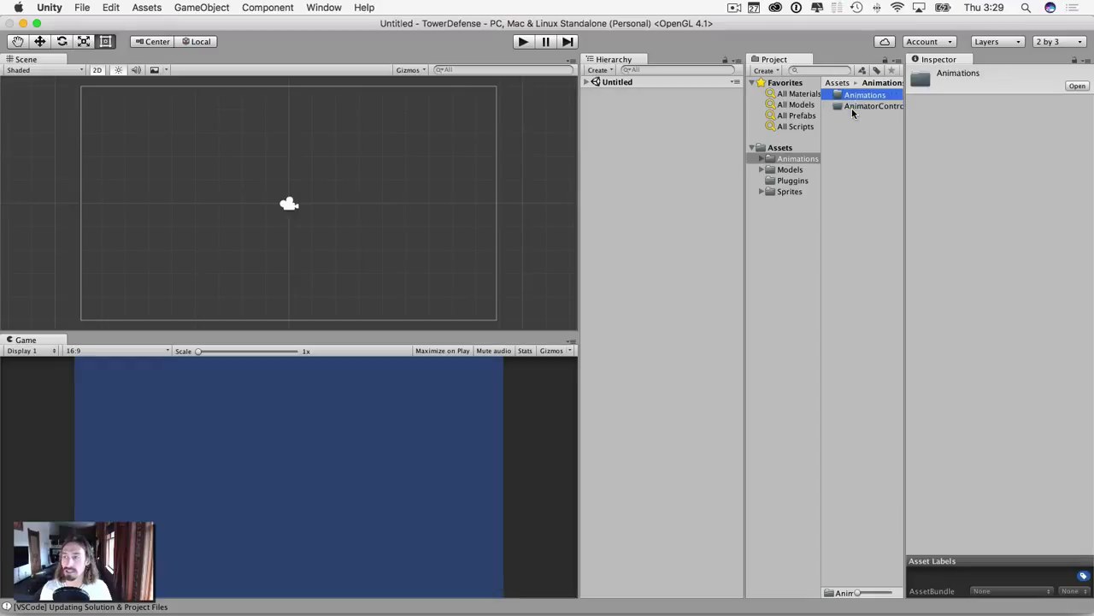
pyautogui.click(853, 107)
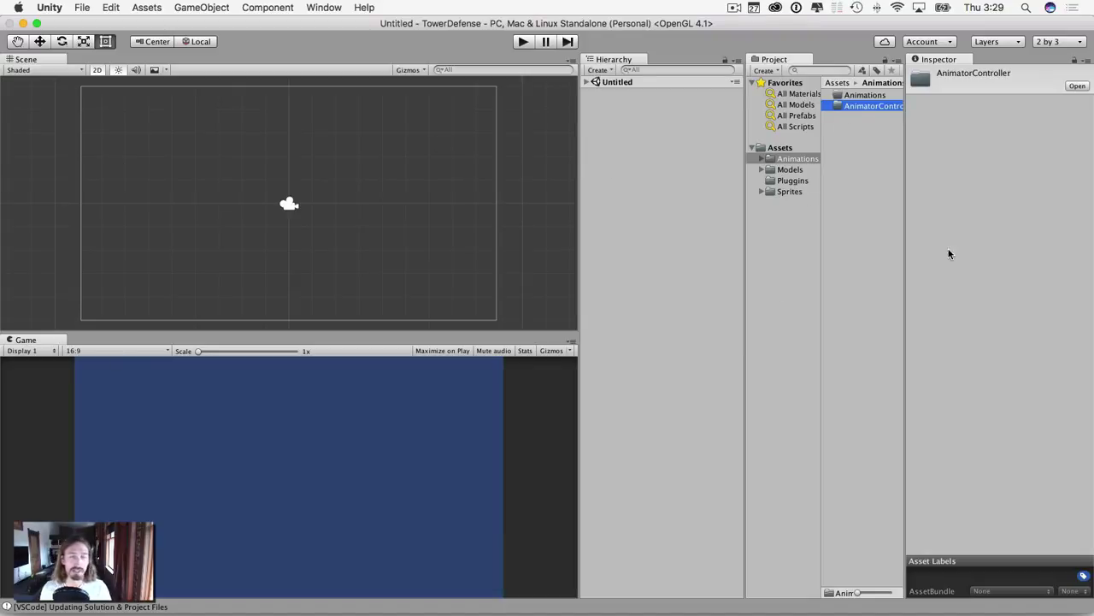
# Step: Create a folder named Prefabs directly under the project's Assets folder
pyautogui.click(776, 149)
pyautogui.rightClick(778, 150)
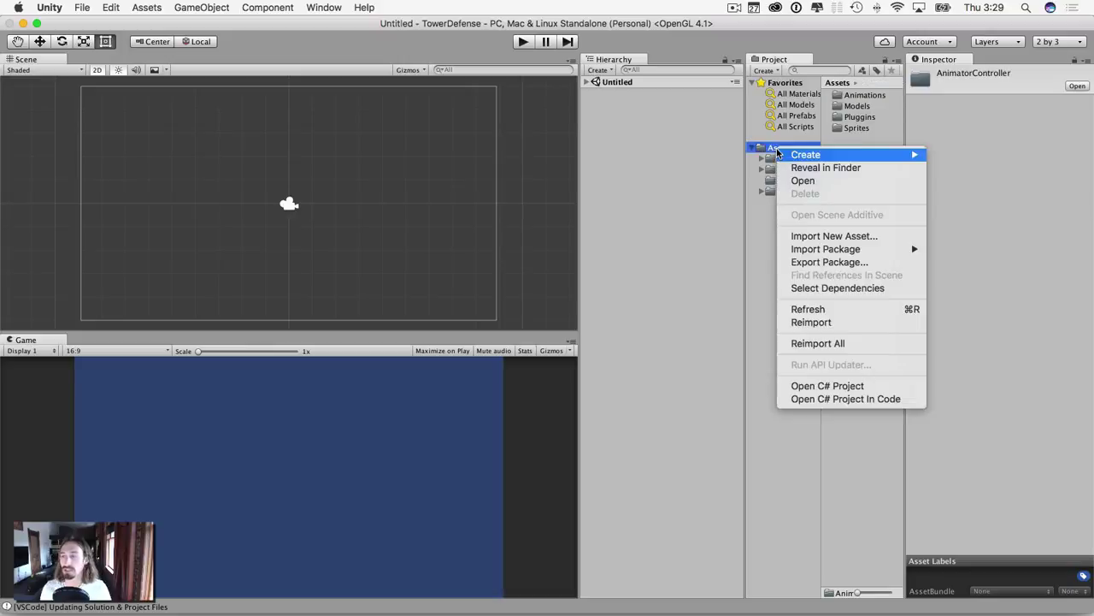
pyautogui.moveTo(825, 159)
pyautogui.click(957, 154)
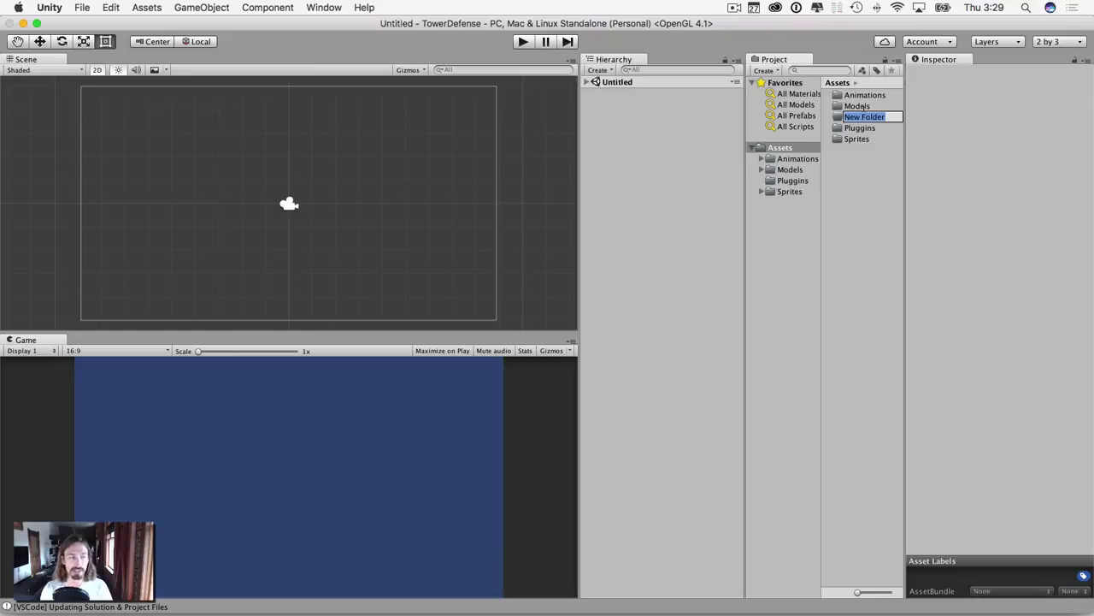
pyautogui.write('Prefabs')
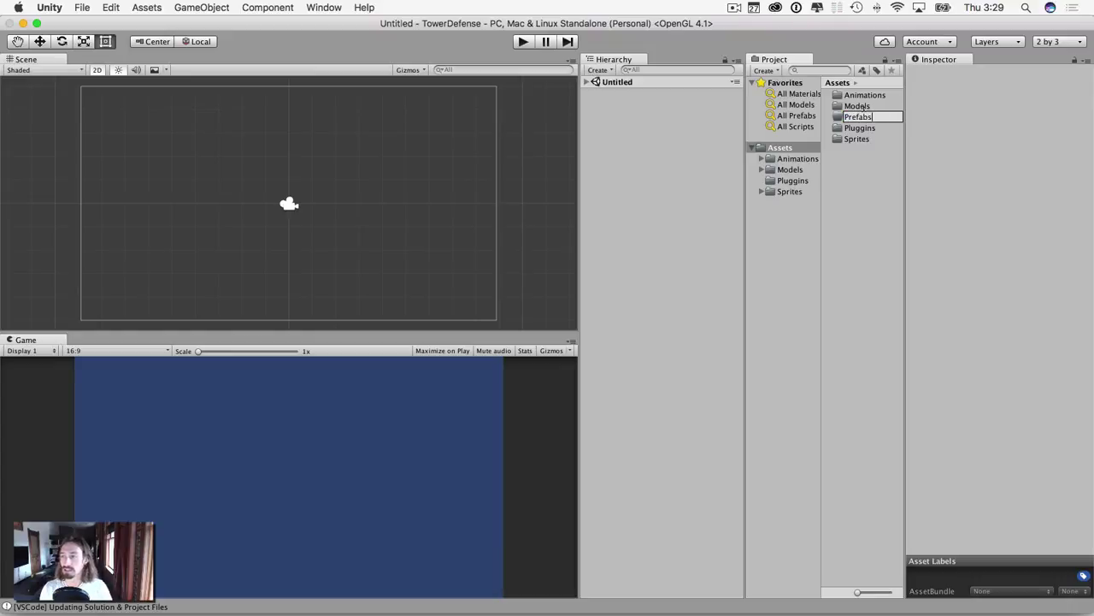
pyautogui.press('Return')
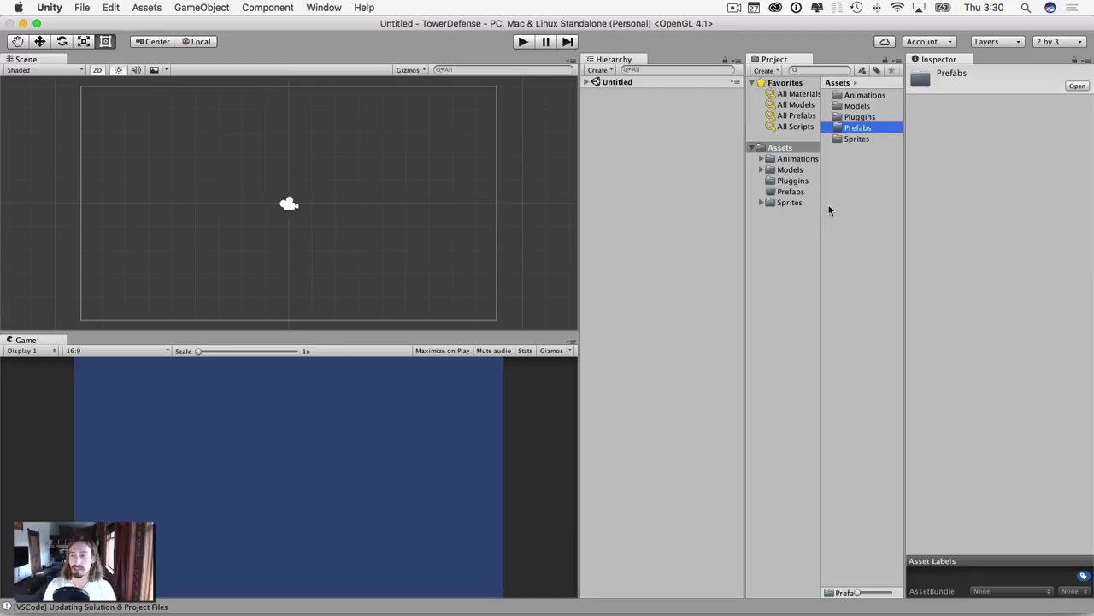
# Step: Create a folder named Scripts directly under the project's Assets folder
pyautogui.rightClick(772, 151)
pyautogui.moveTo(808, 155)
pyautogui.click(971, 157)
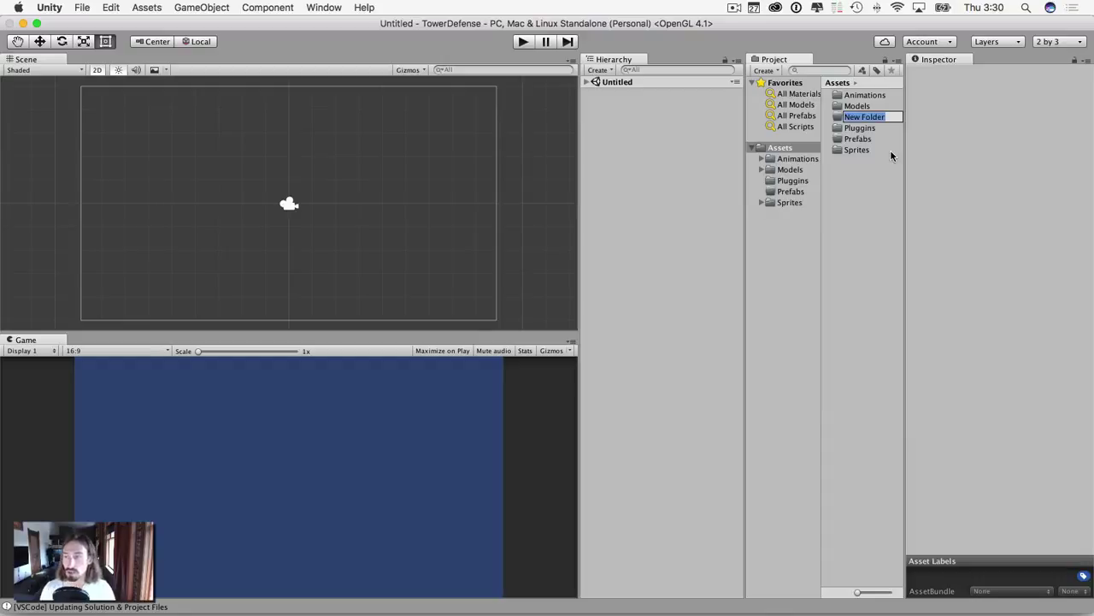
pyautogui.write('Sc')
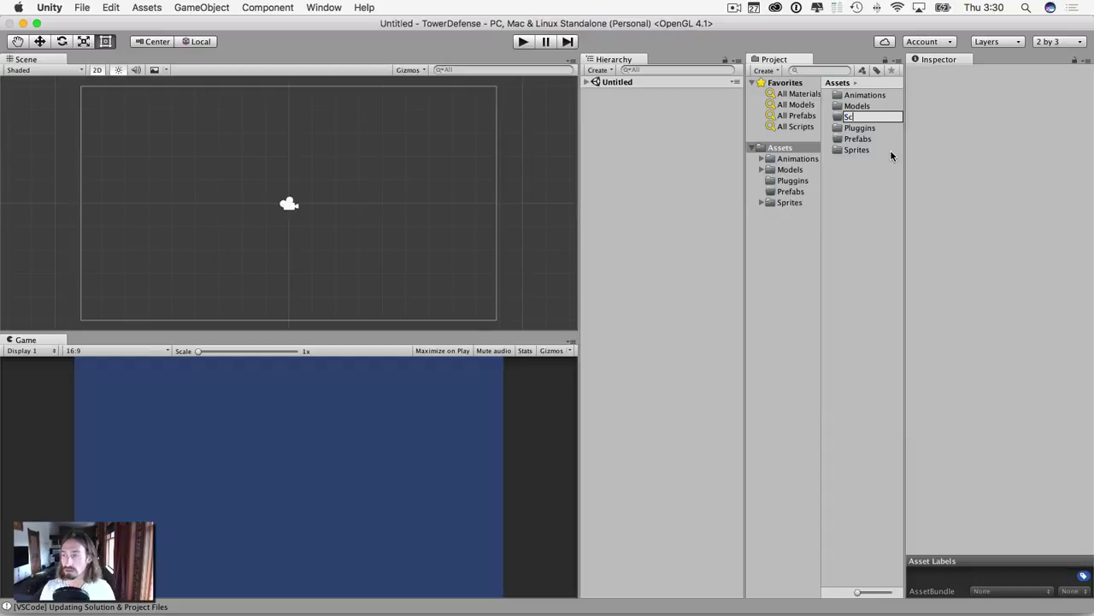
pyautogui.write('ripts')
pyautogui.press('Return')
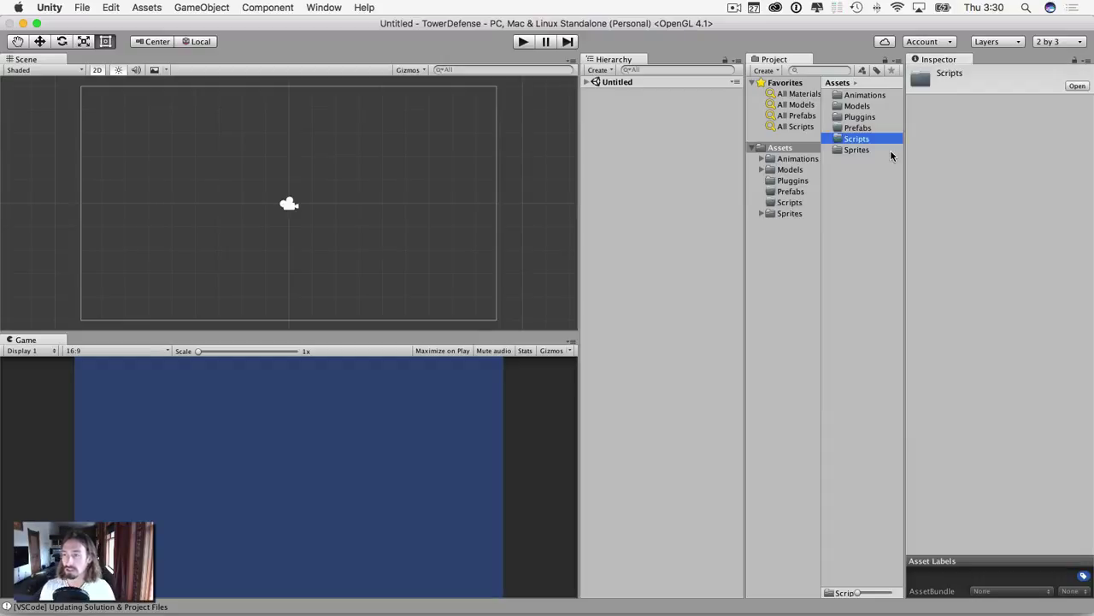
# Step: Create a folder named Scenes directly under the project's Assets folder
pyautogui.rightClick(772, 150)
pyautogui.moveTo(779, 154)
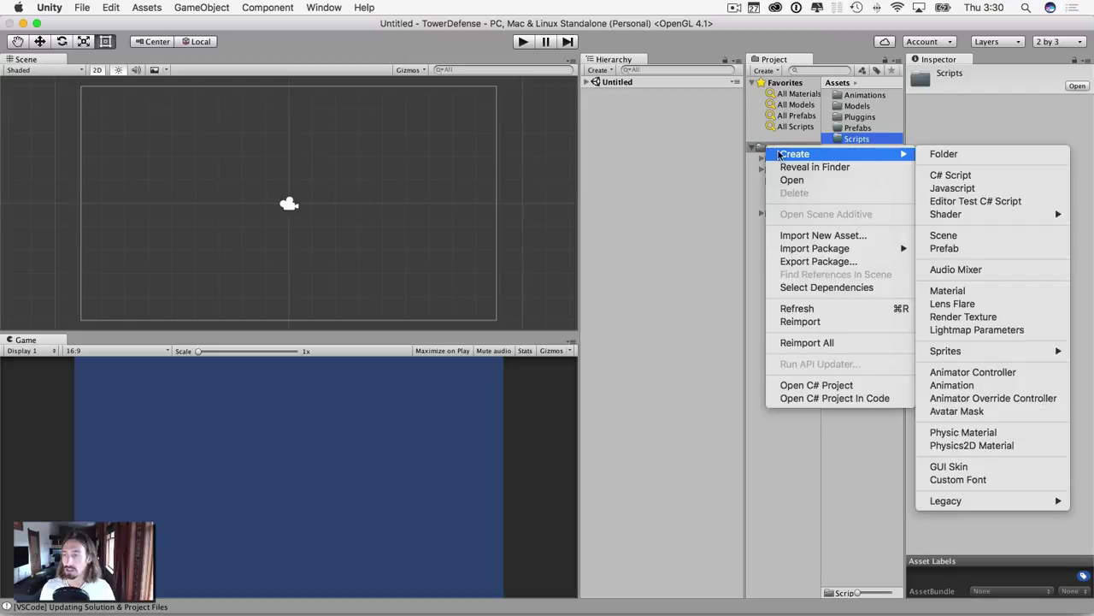
pyautogui.click(944, 154)
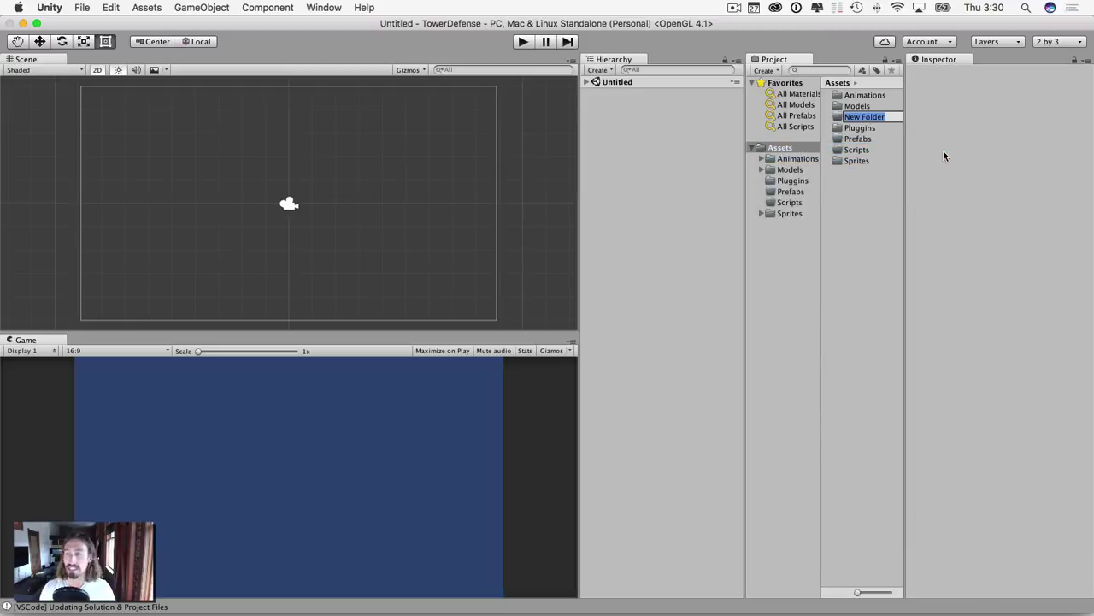
pyautogui.write('Sce')
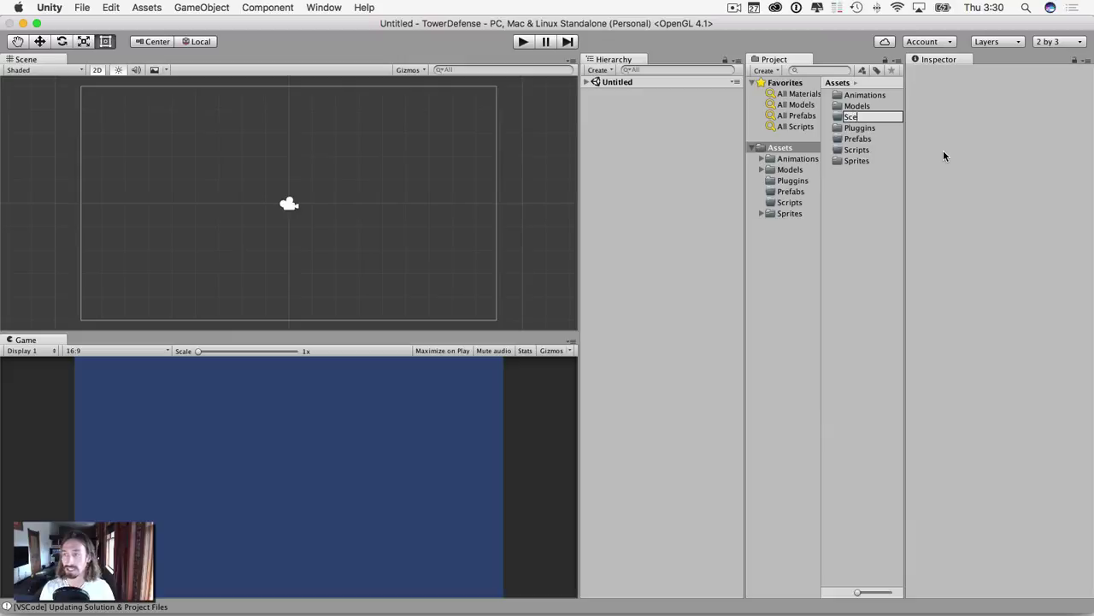
pyautogui.write('nes')
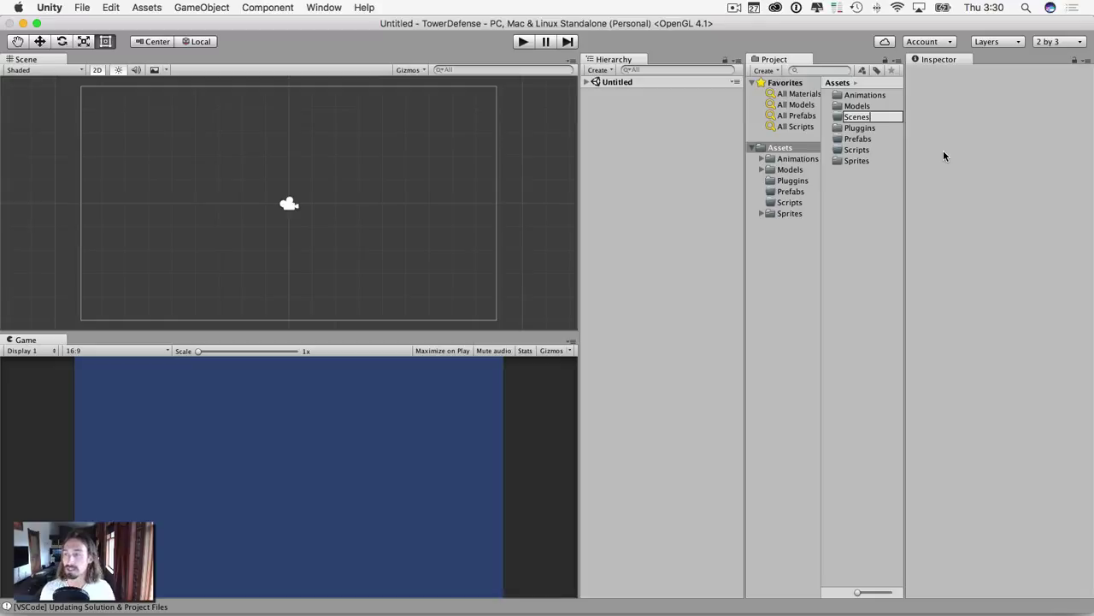
pyautogui.press('Return')
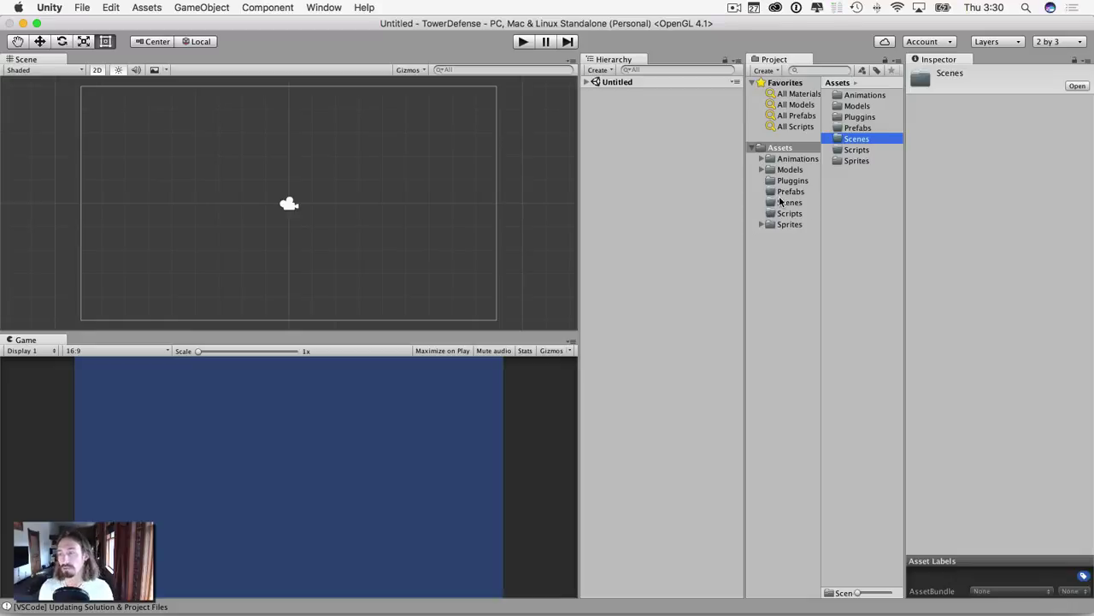
# Step: Save the untitled scene as Level1 in the Assets folder
pyautogui.click(612, 82)
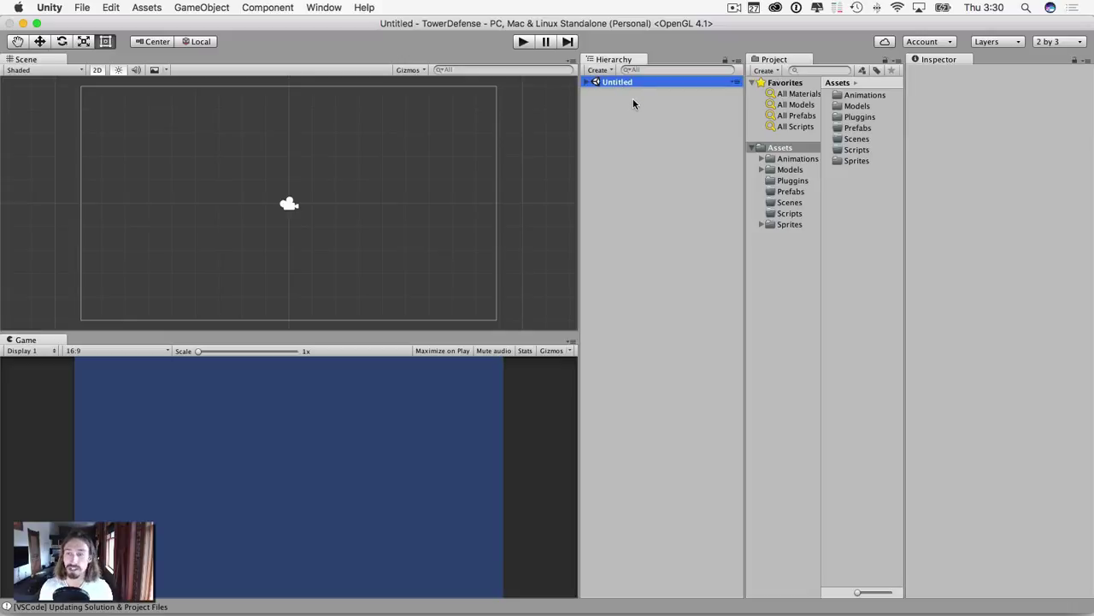
pyautogui.press('super+s')
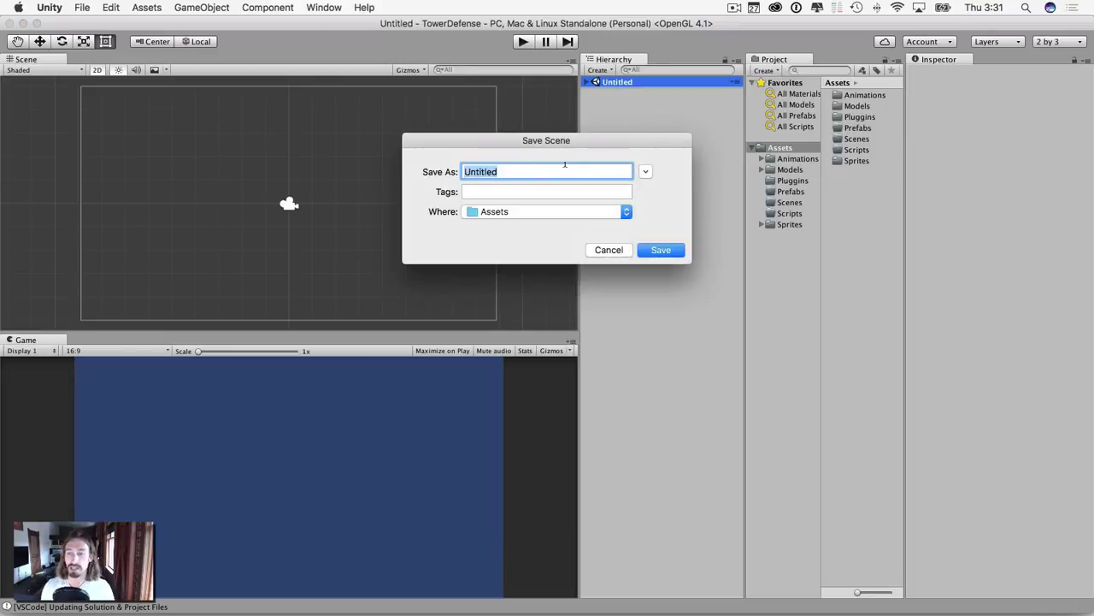
pyautogui.write('Leve')
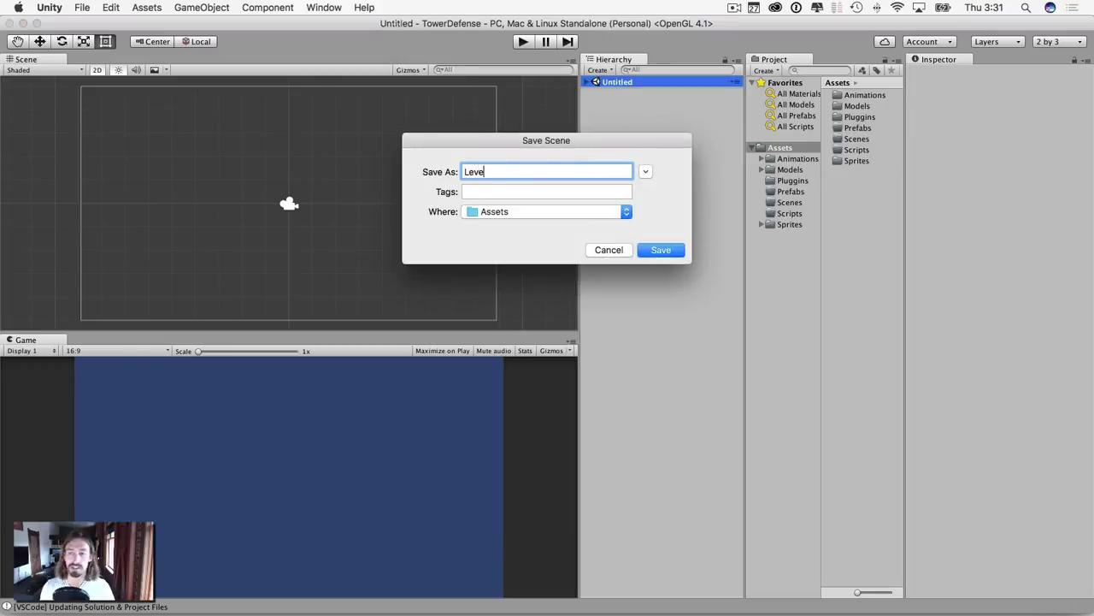
pyautogui.write('ls')
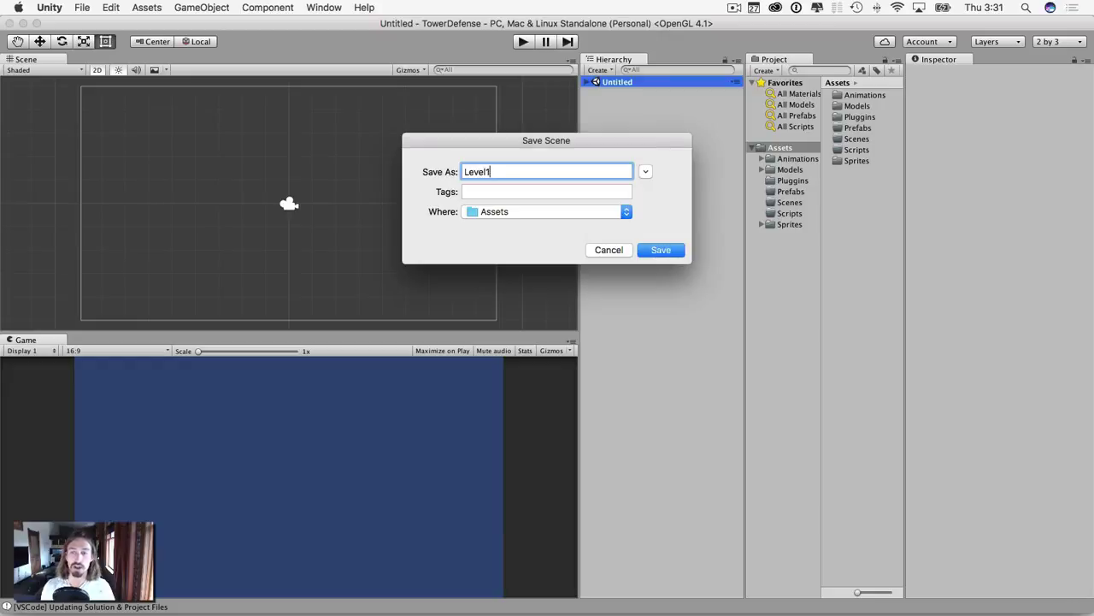
pyautogui.click(657, 250)
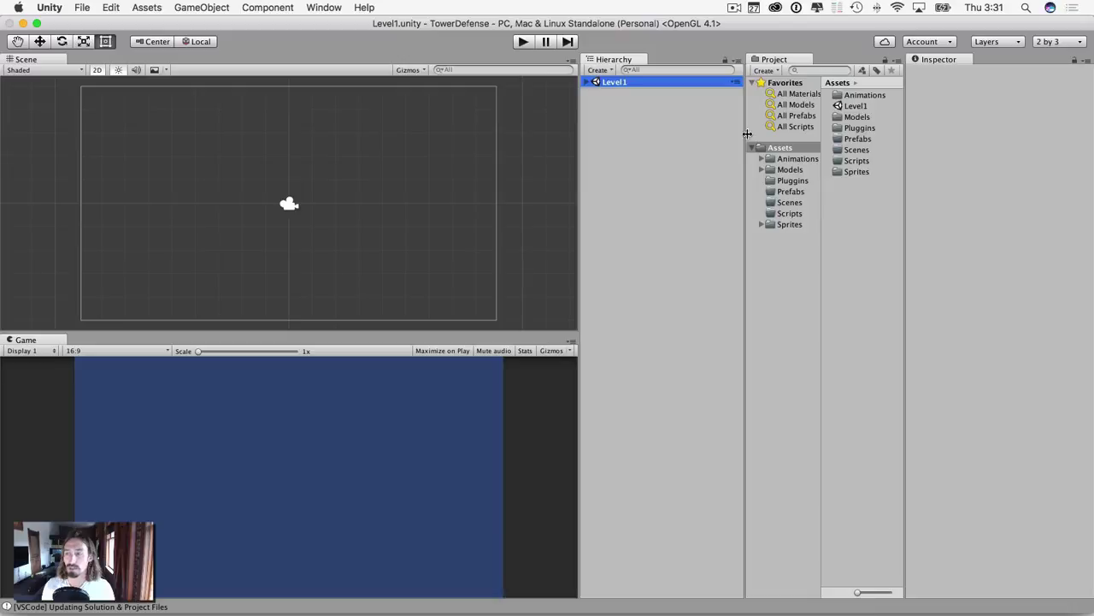
# Step: Move the Level1 scene from Assets into the Scenes folder and open that folder
pyautogui.click(855, 108)
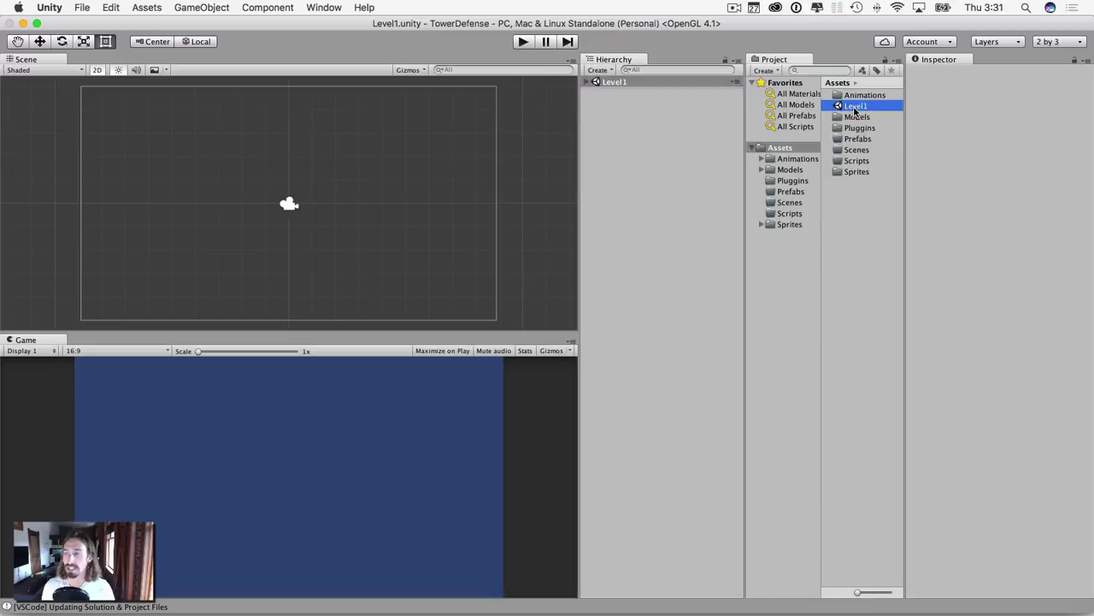
pyautogui.moveTo(855, 110); pyautogui.dragTo(782, 203)
pyautogui.click(571, 224)
pyautogui.click(785, 207)
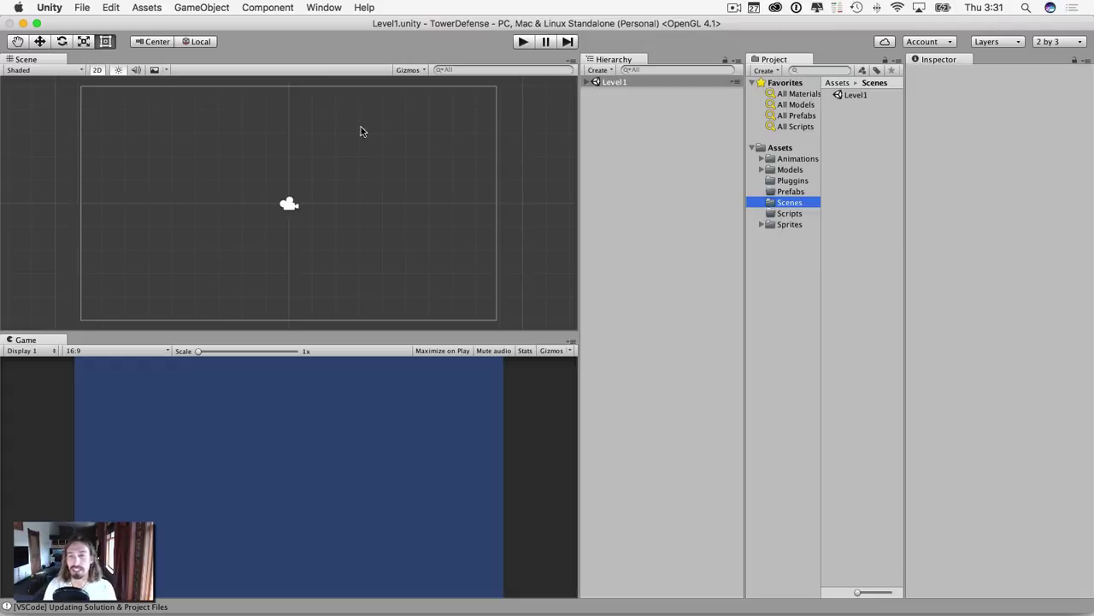
# Step: Expand the Sprites folder and add an empty game object named Map1 to the Level1 scene
pyautogui.click(762, 224)
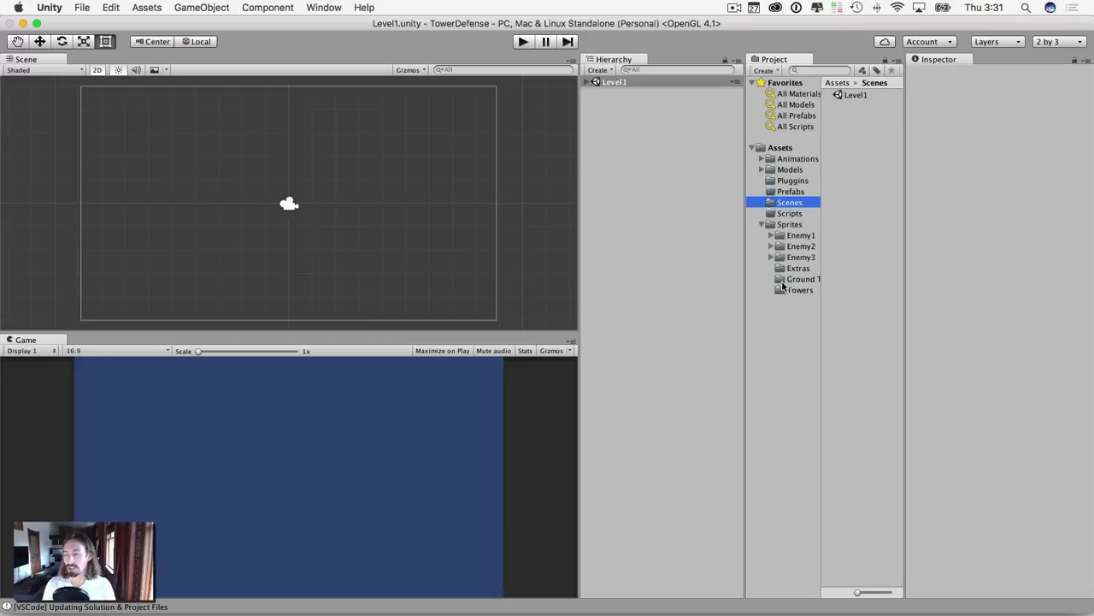
pyautogui.click(604, 71)
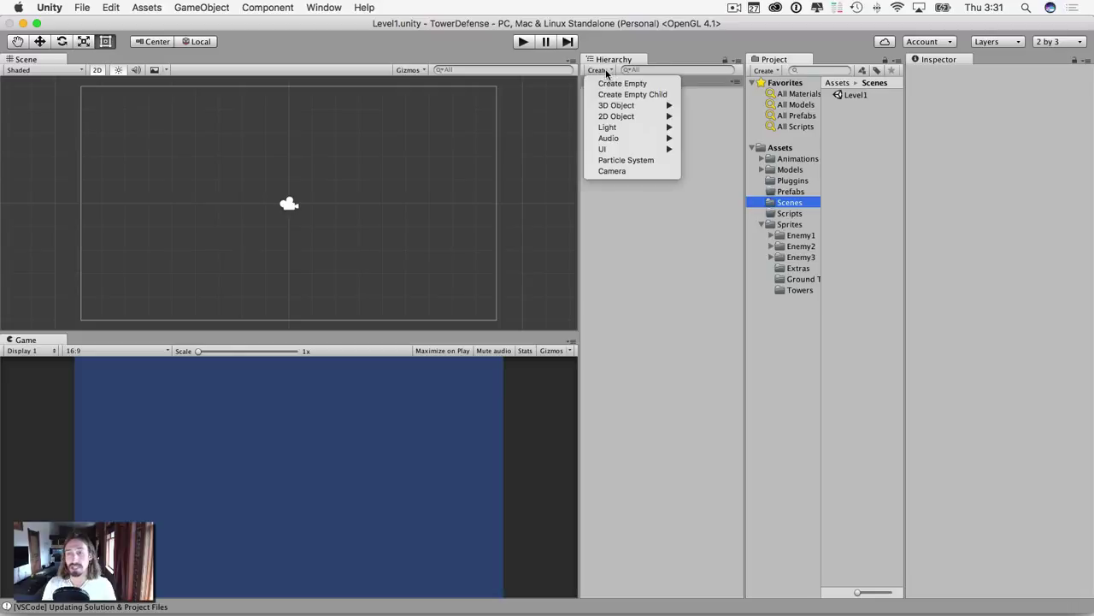
pyautogui.click(623, 84)
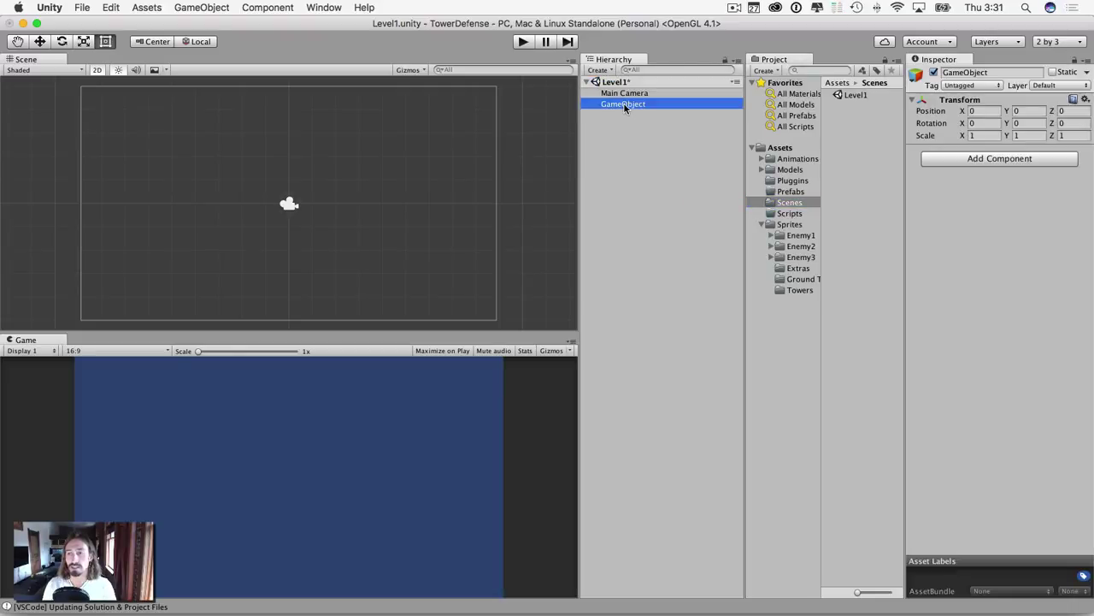
pyautogui.click(624, 106)
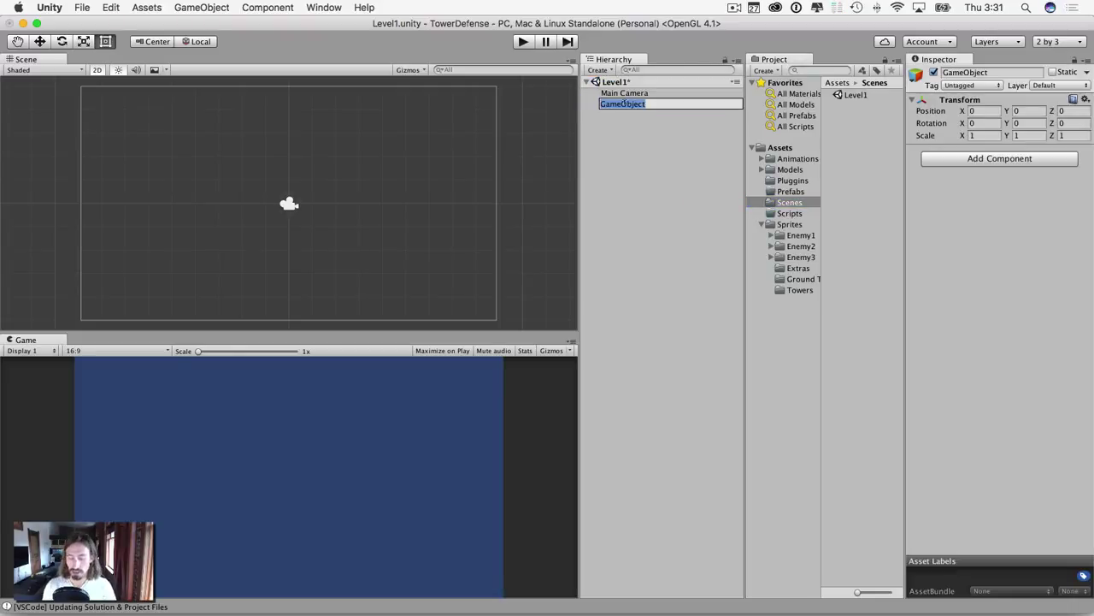
pyautogui.write('Map')
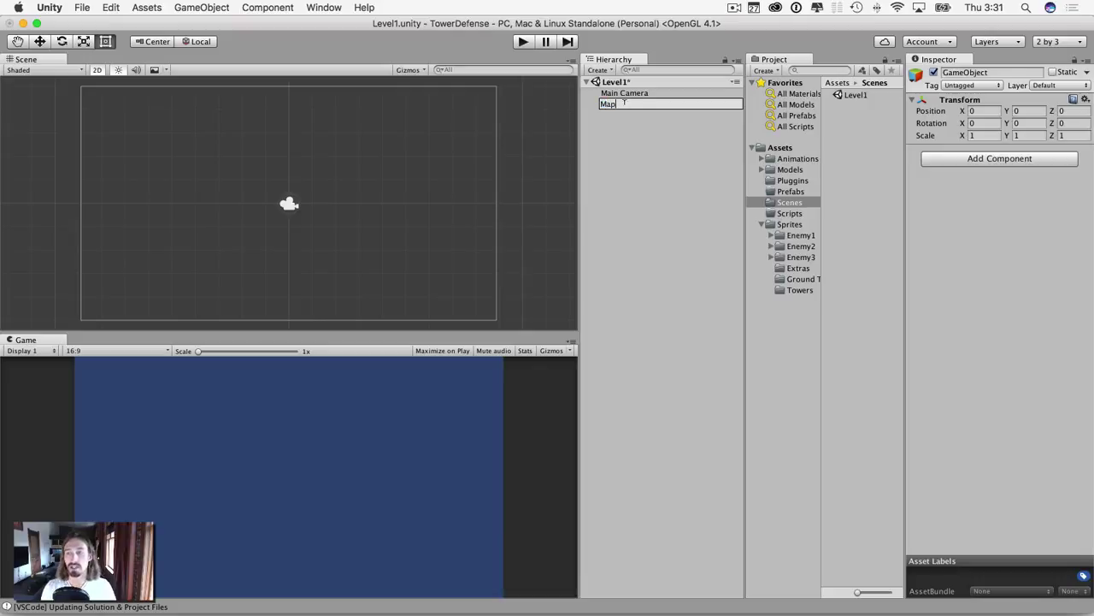
pyautogui.write('1')
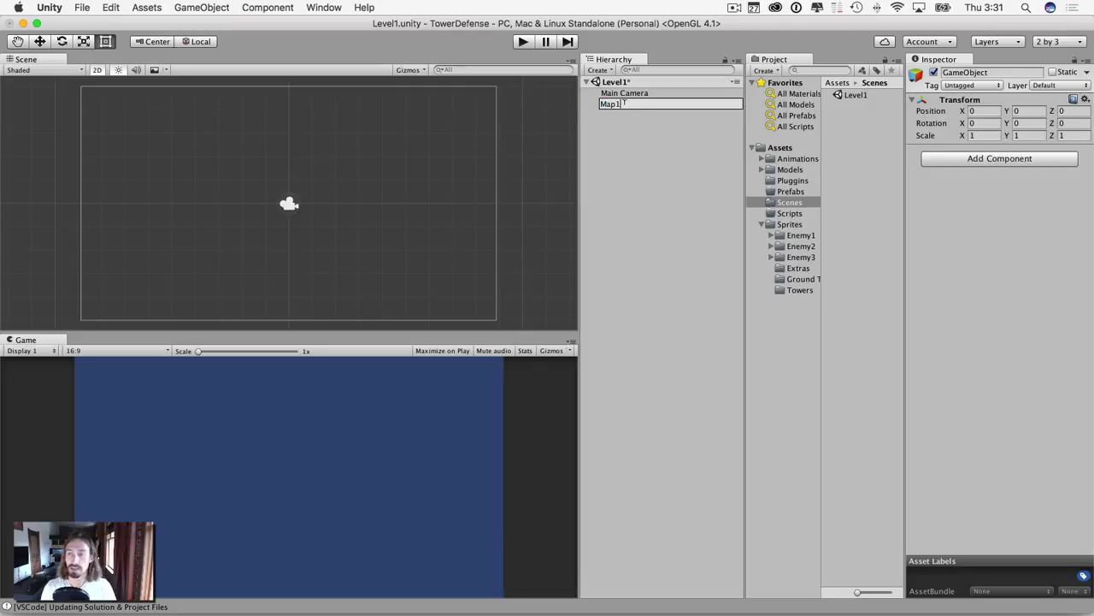
pyautogui.press('Return')
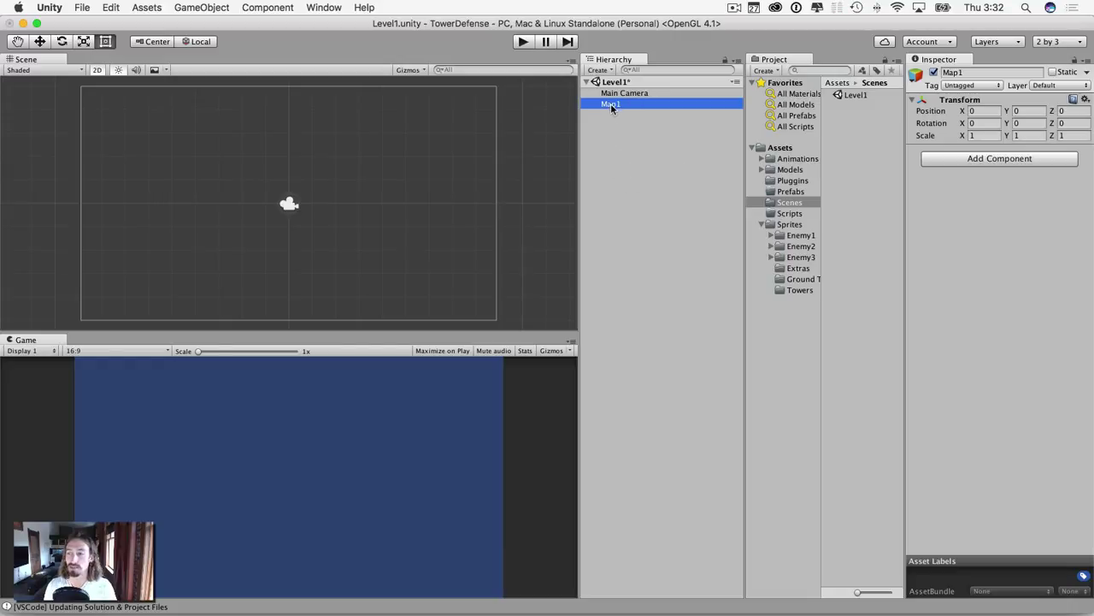
# Step: Place the GrassGround sprite at about (-0.07, -0.15) and the BuildGround sprite at about (3.72, 0.09) from the ground sprites folder in the scene
pyautogui.click(792, 281)
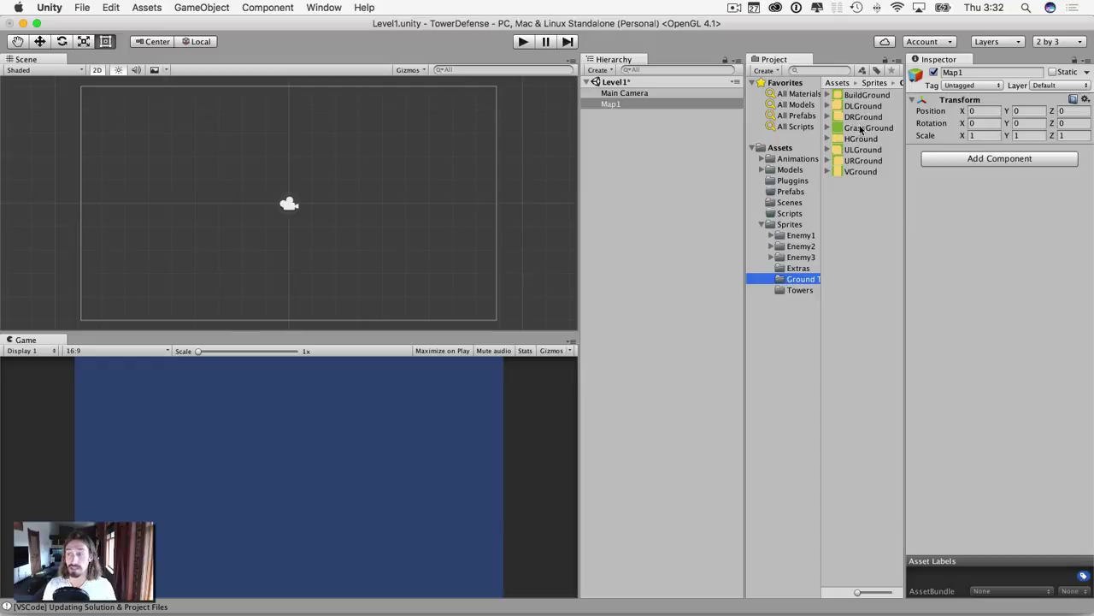
pyautogui.moveTo(861, 130); pyautogui.dragTo(287, 206)
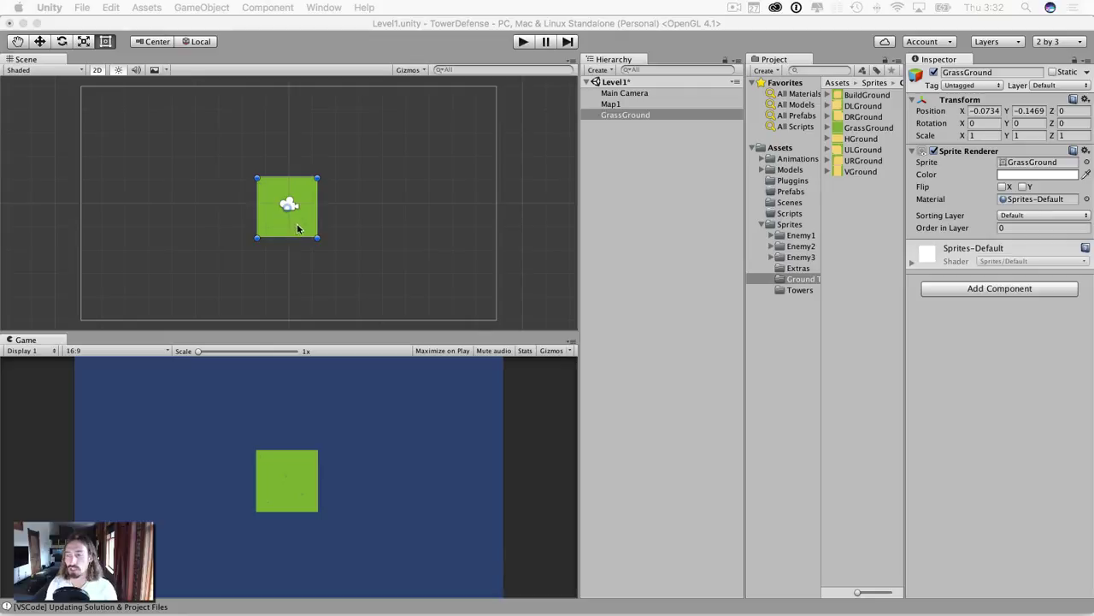
pyautogui.click(864, 94)
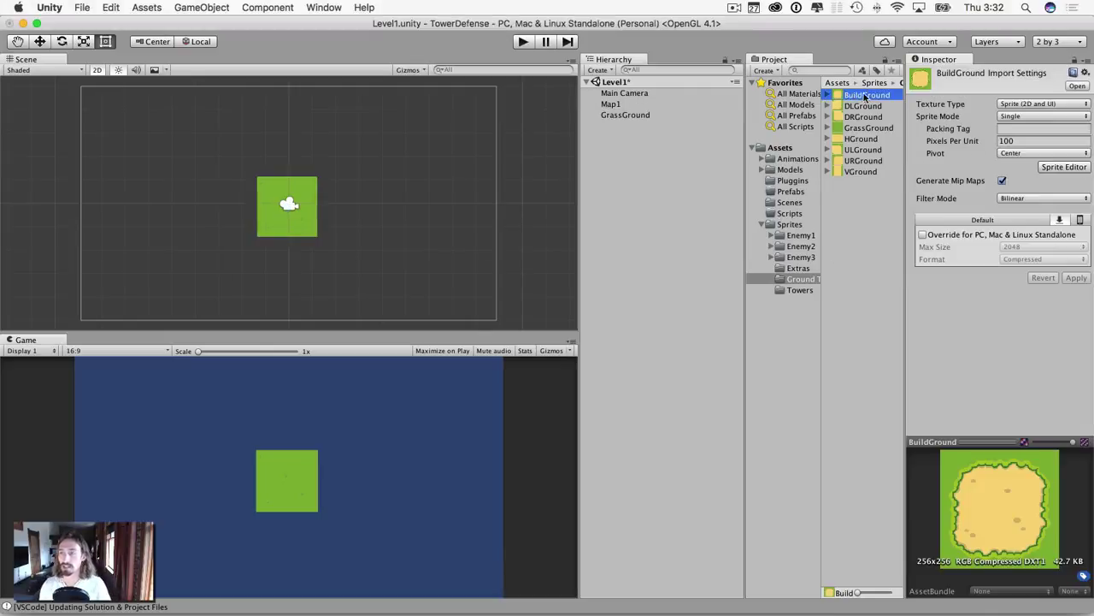
pyautogui.moveTo(868, 95); pyautogui.dragTo(350, 191)
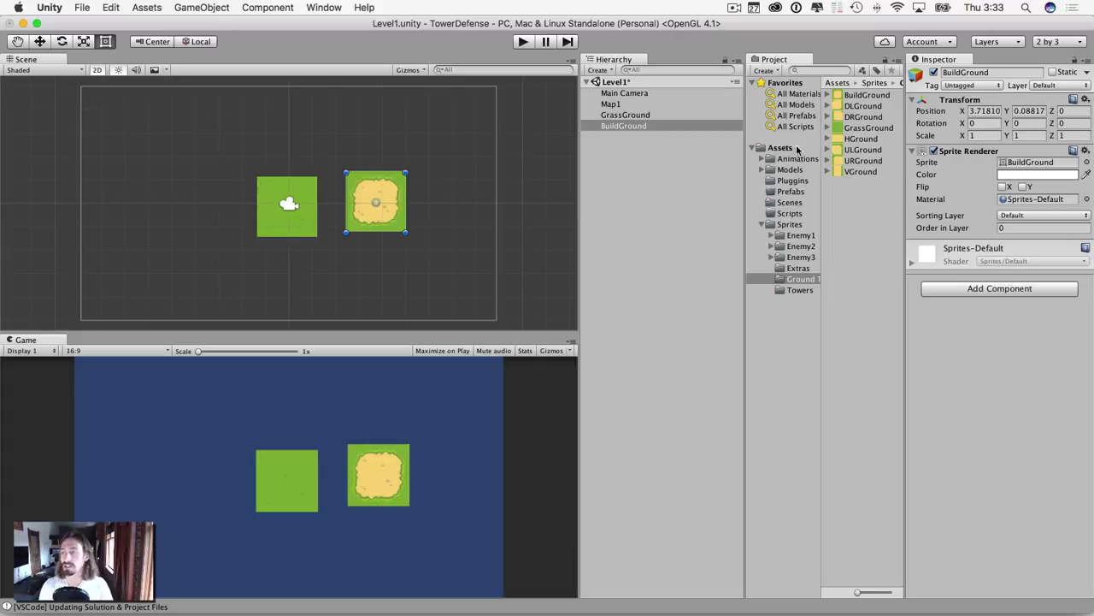
# Step: Set the BuildGround sprite's Pixels Per Unit to 300 and apply the import settings
pyautogui.click(859, 100)
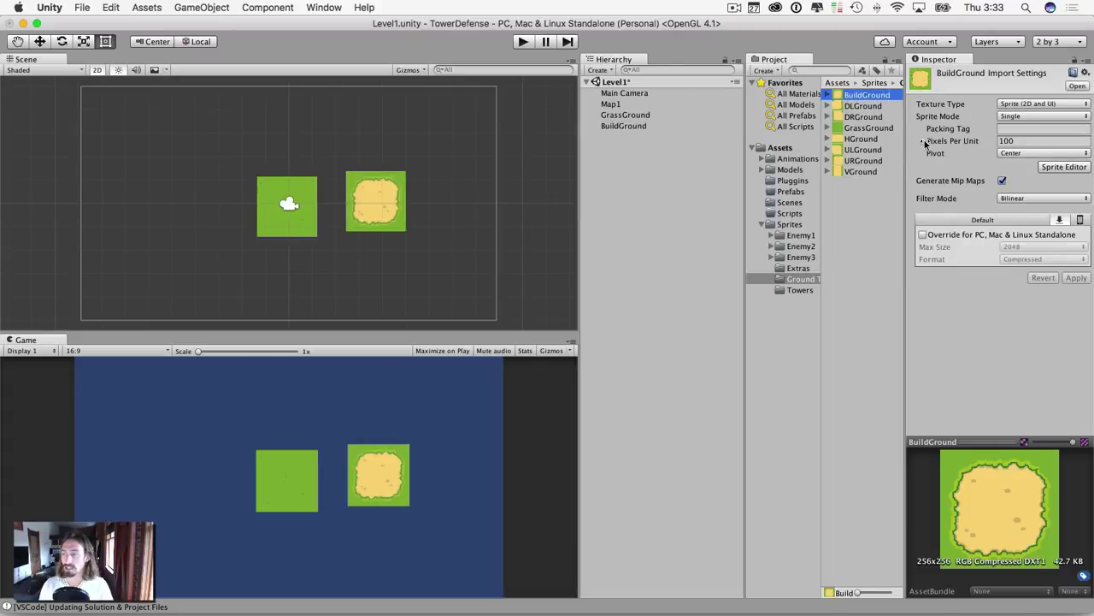
pyautogui.click(1006, 140)
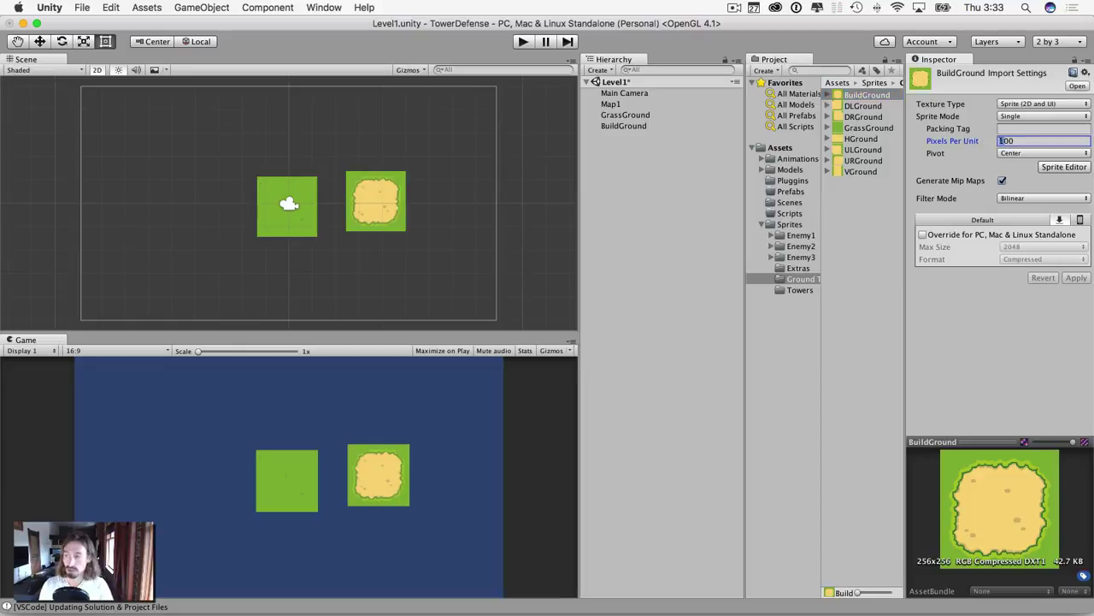
pyautogui.write('300')
pyautogui.press('Tab')
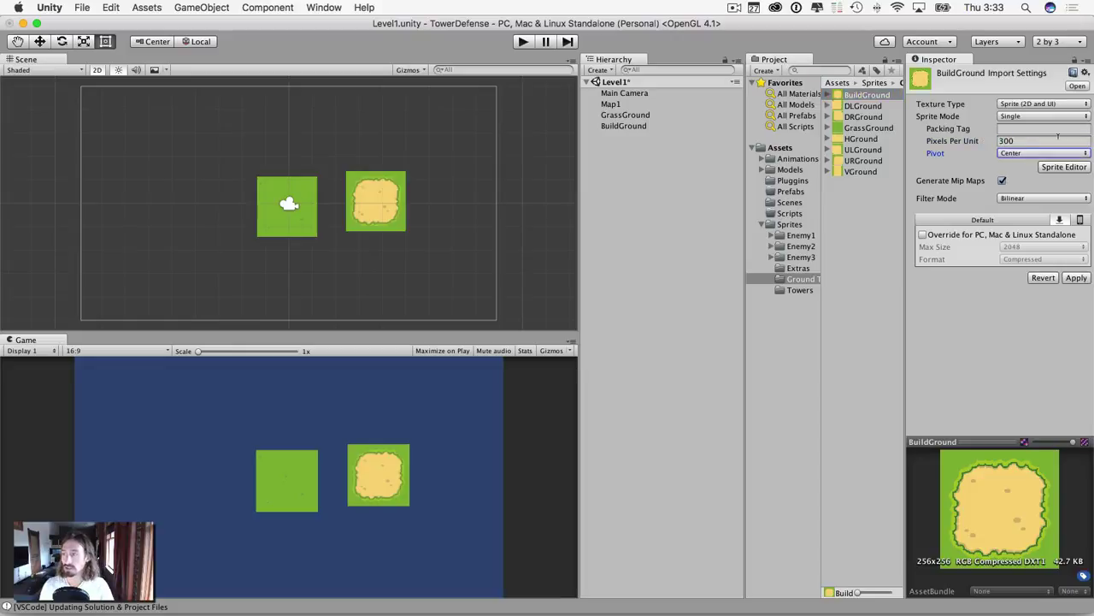
pyautogui.click(1075, 279)
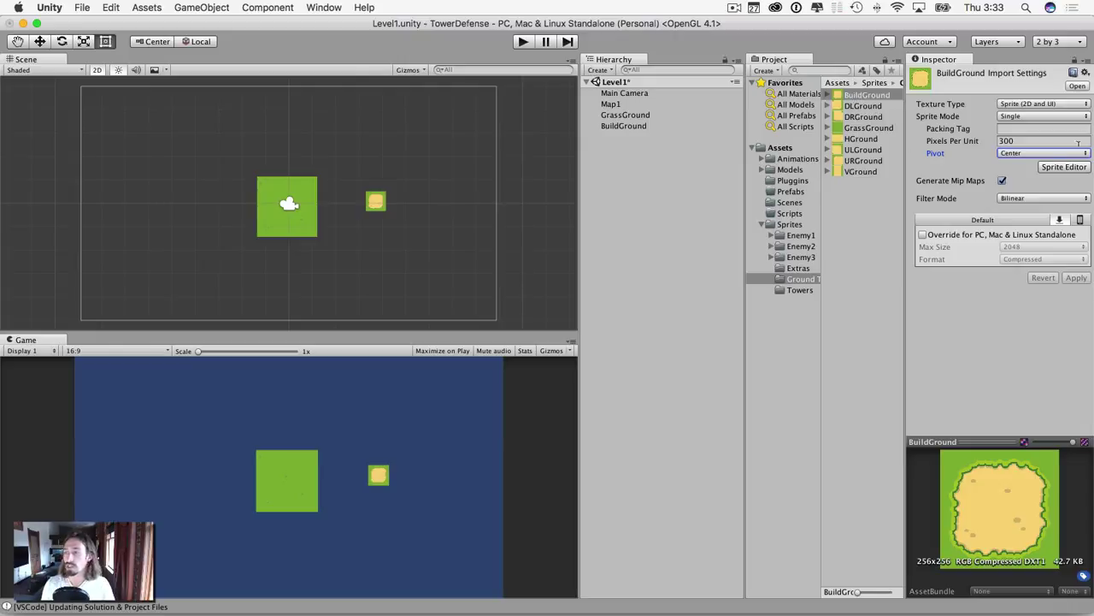
# Step: Set Pixels Per Unit to 300 for all remaining ground sprites, DLGround through VGround, and apply the import settings
pyautogui.click(862, 106)
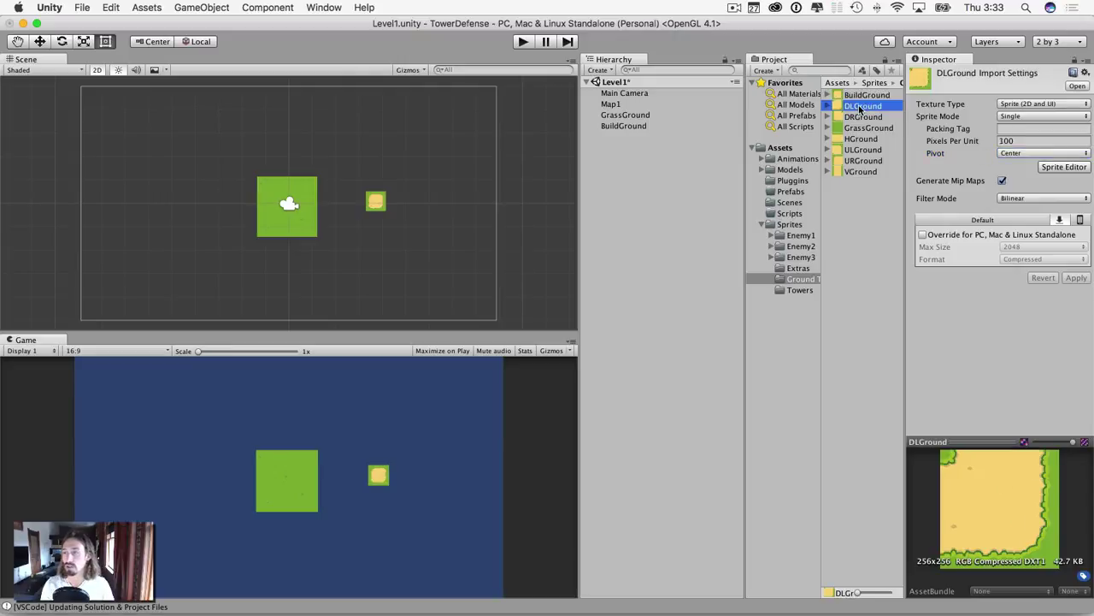
pyautogui.keyDown('shift'); pyautogui.click(862, 173); pyautogui.keyUp('shift')
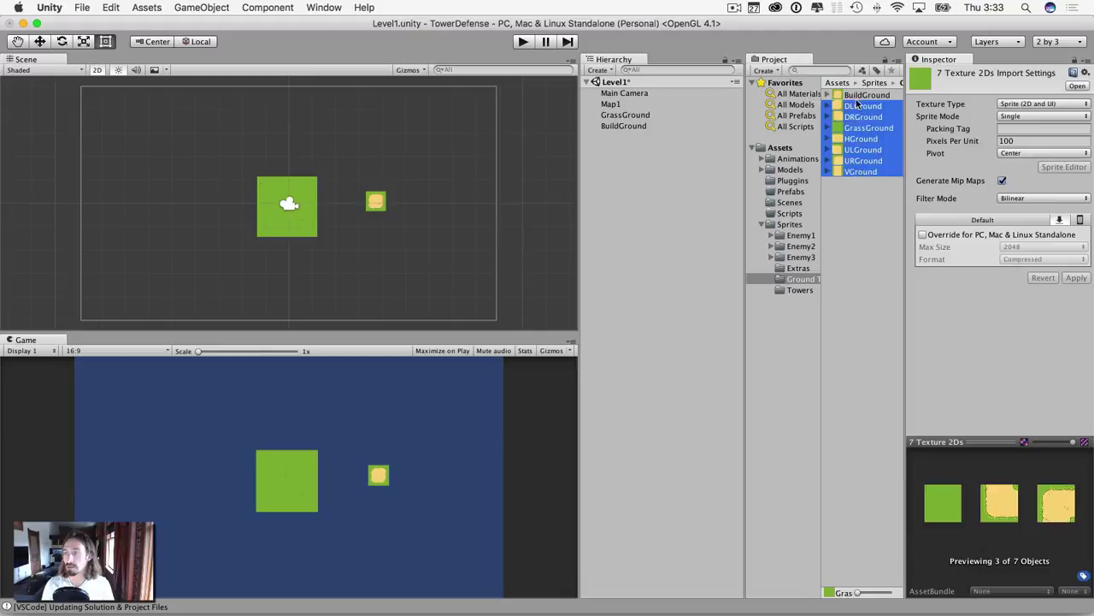
pyautogui.click(1034, 138)
pyautogui.write('300')
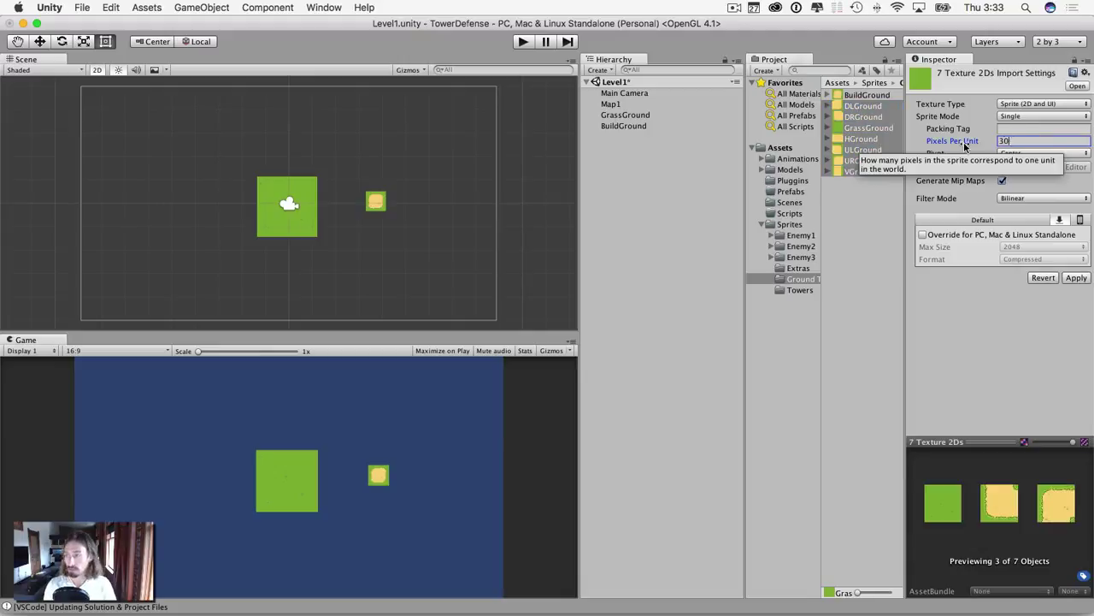
pyautogui.click(1076, 278)
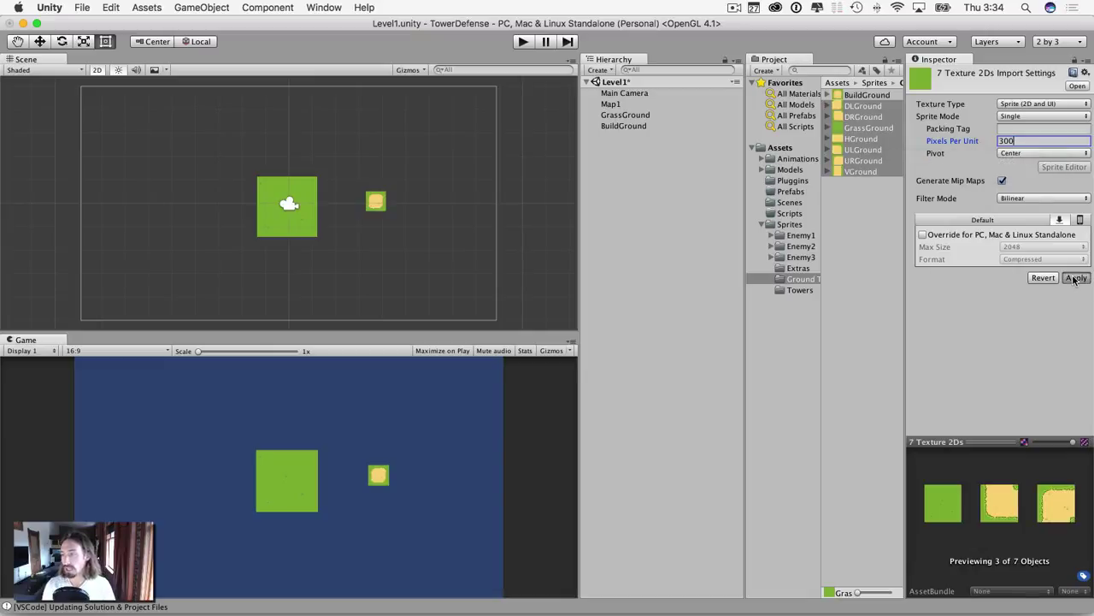
# Step: Move the GrassGround tile along X to about 2.16 and delete the BuildGround object from the scene
pyautogui.click(293, 216)
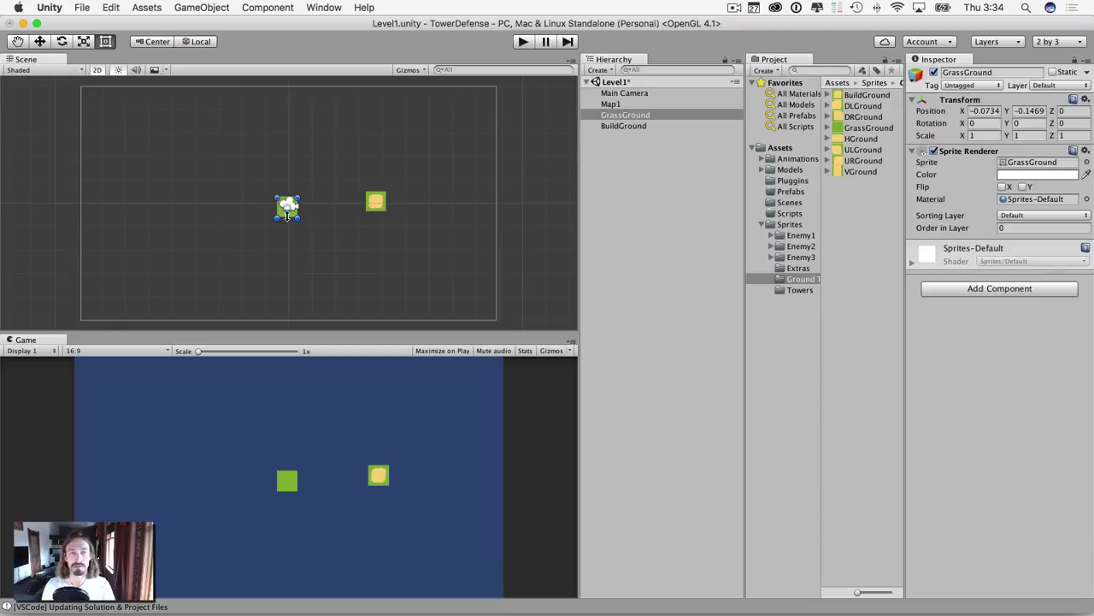
pyautogui.click(39, 42)
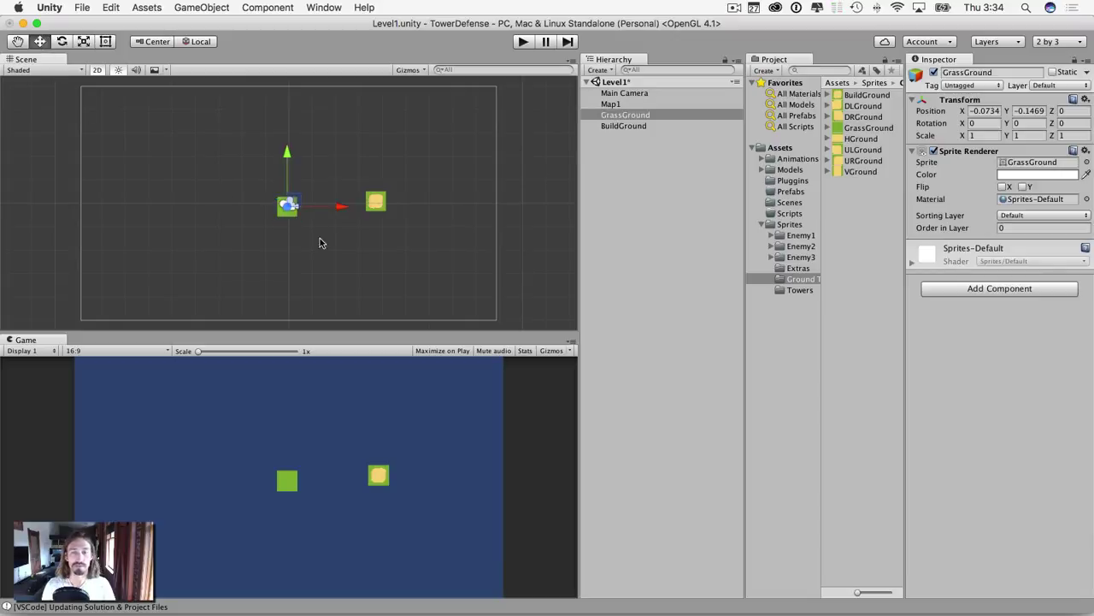
pyautogui.moveTo(310, 211); pyautogui.dragTo(340, 212)
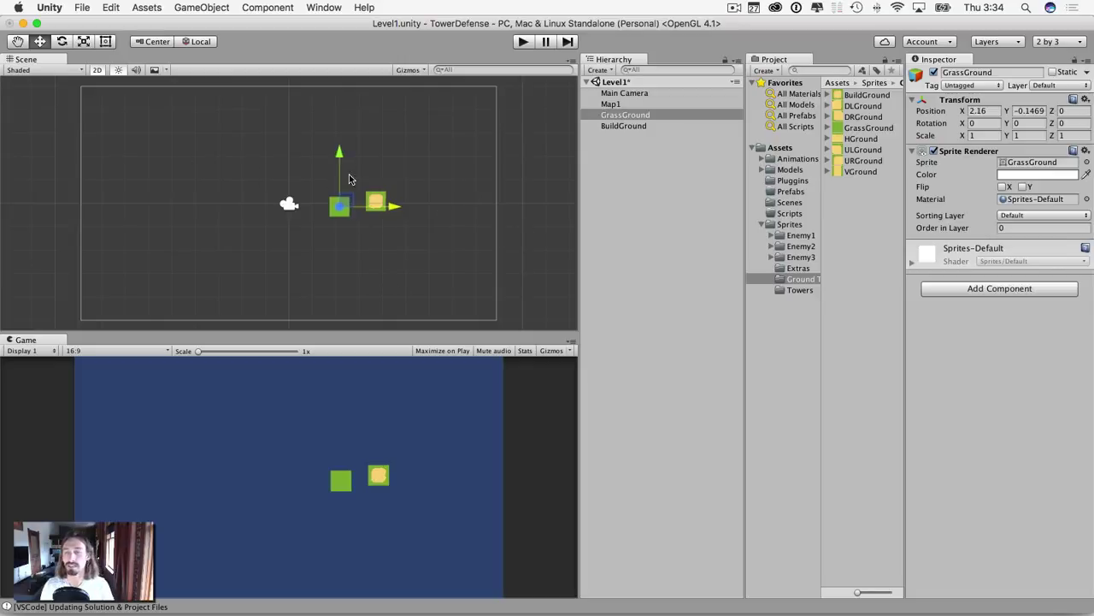
pyautogui.click(616, 127)
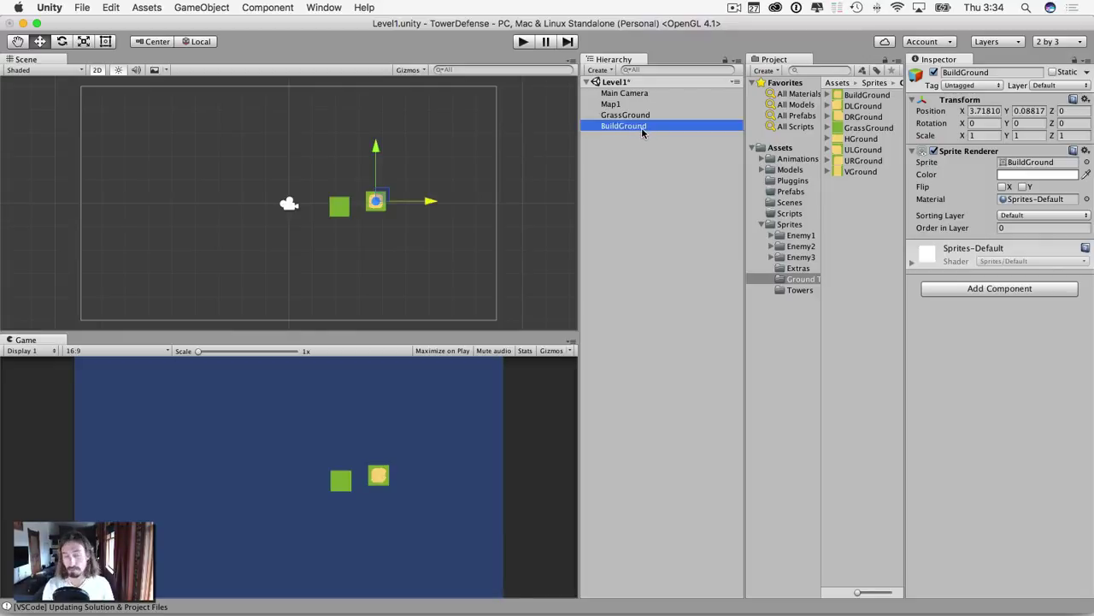
pyautogui.press('super+BackSpace')
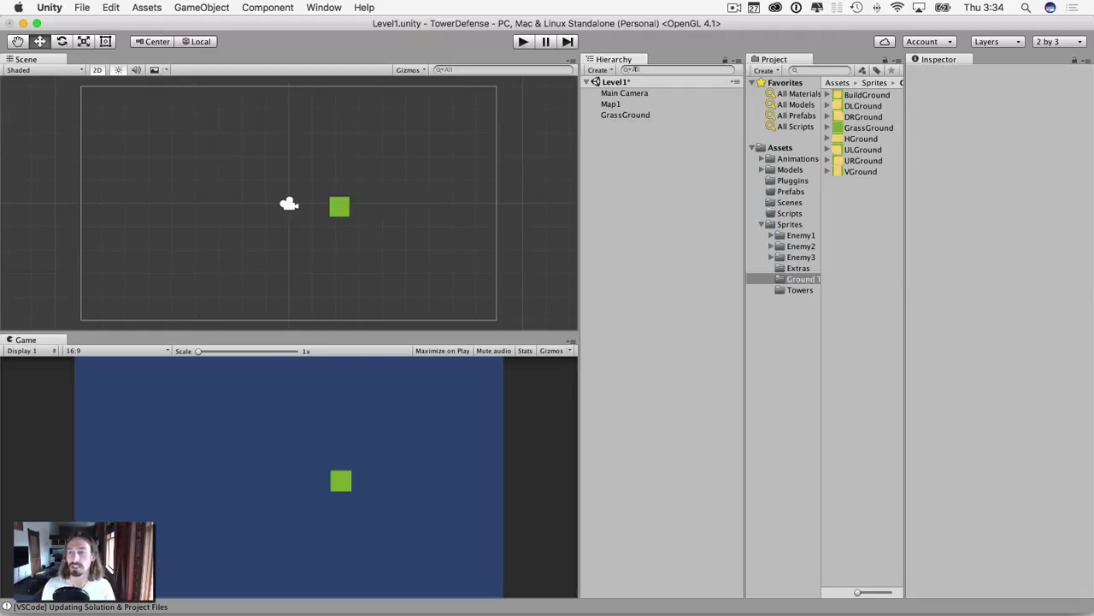
# Step: Create an empty game object named Ground in the Level1 scene
pyautogui.click(622, 116)
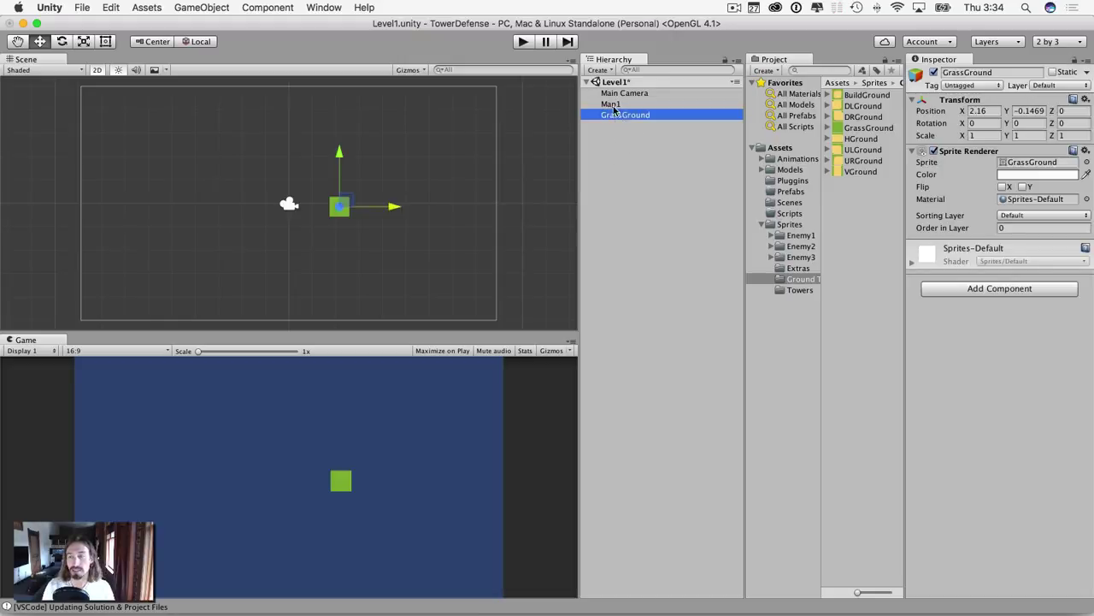
pyautogui.click(599, 70)
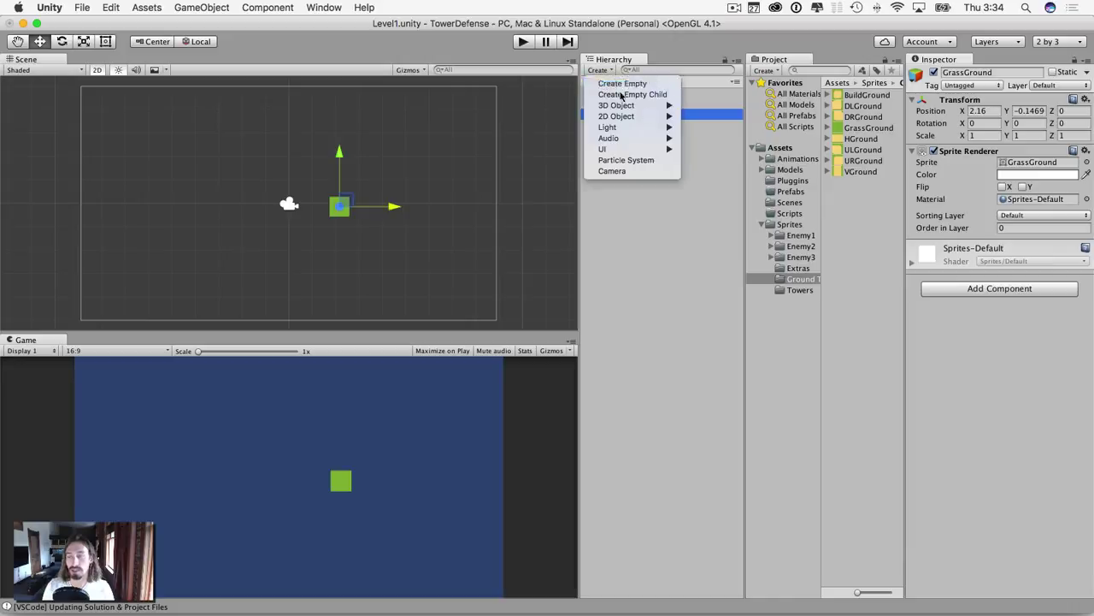
pyautogui.click(621, 84)
pyautogui.press('Return')
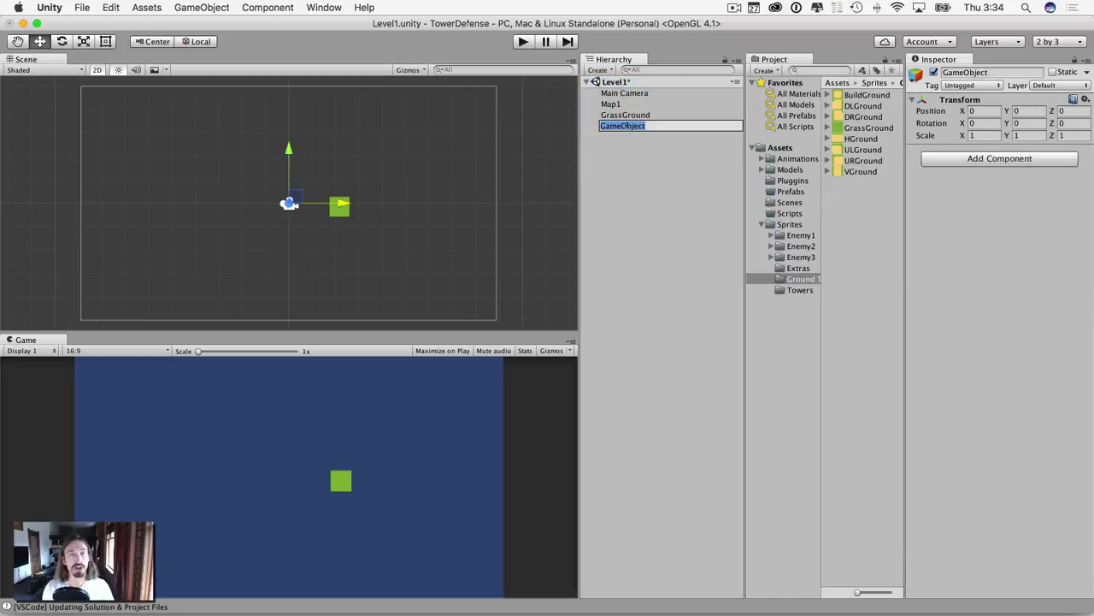
pyautogui.write('groun')
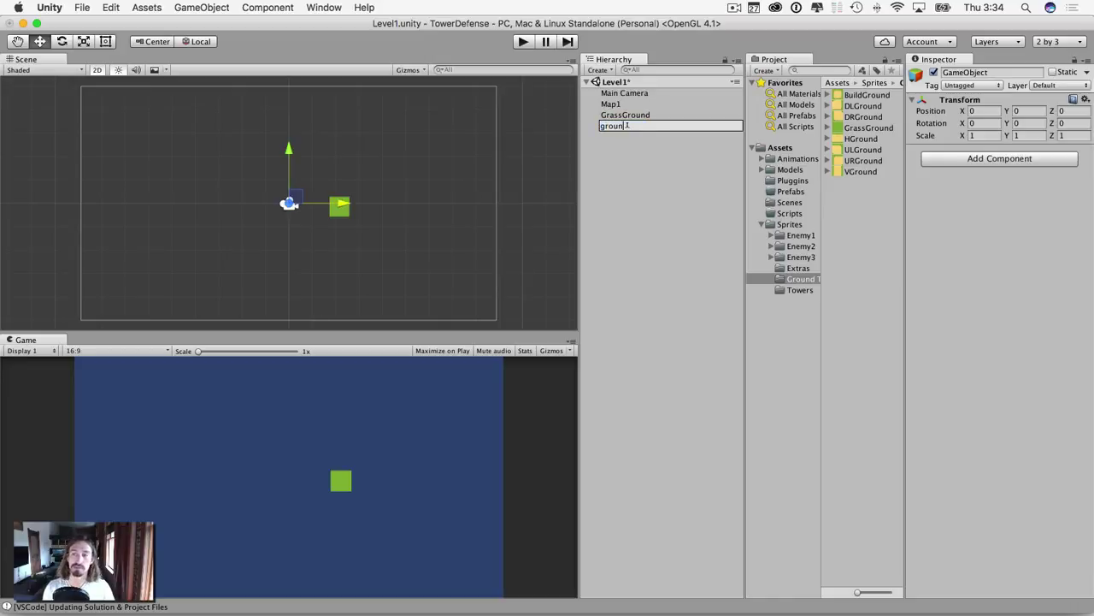
pyautogui.press('BackSpace')
pyautogui.press('BackSpace')
pyautogui.press('BackSpace')
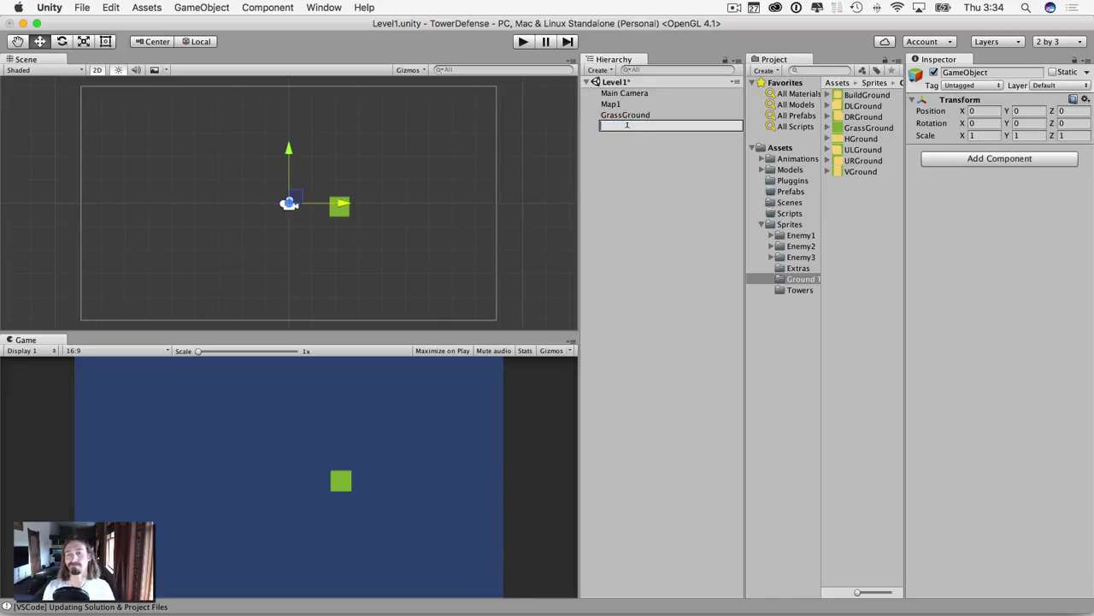
pyautogui.write('Ground')
pyautogui.press('Return')
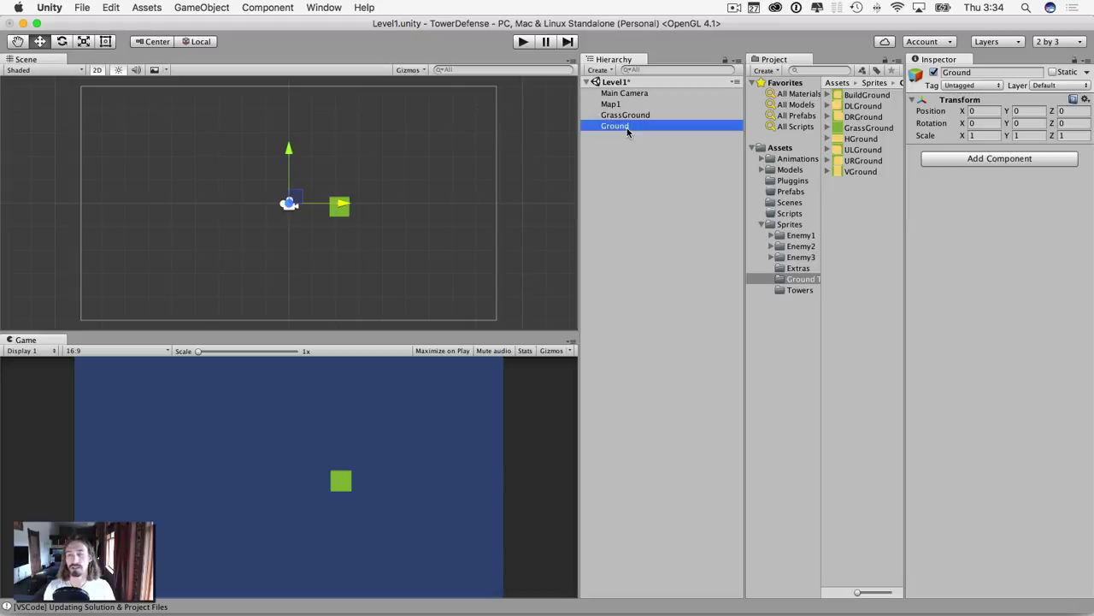
# Step: Make GrassGround a child of Ground and move it to the camera frame's upper-left corner, at about (-8.33, 4.47)
pyautogui.moveTo(625, 114); pyautogui.dragTo(616, 126)
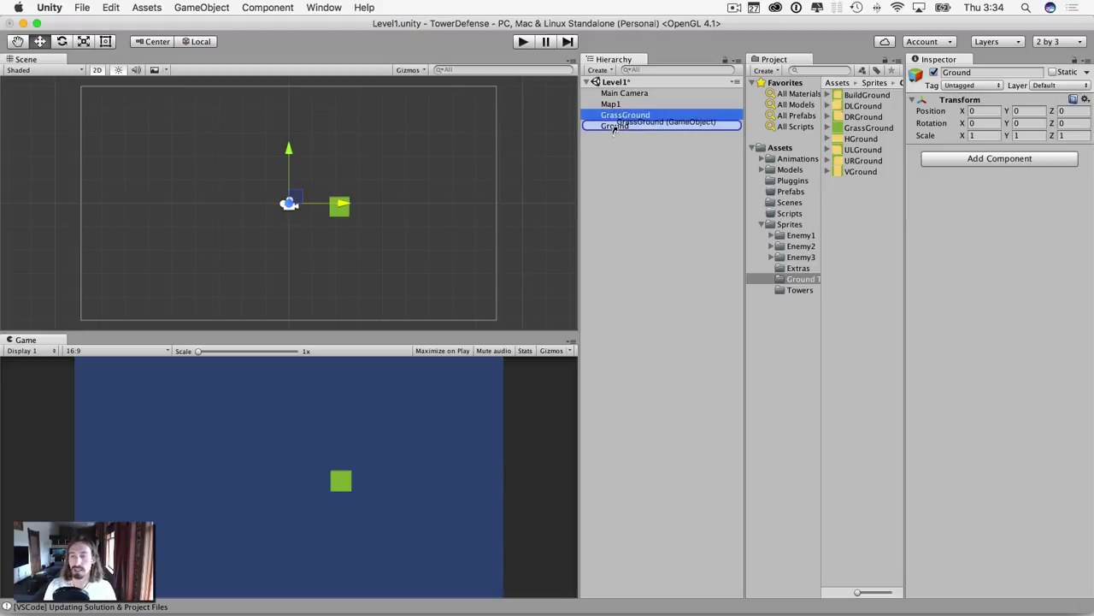
pyautogui.moveTo(342, 206); pyautogui.dragTo(103, 97)
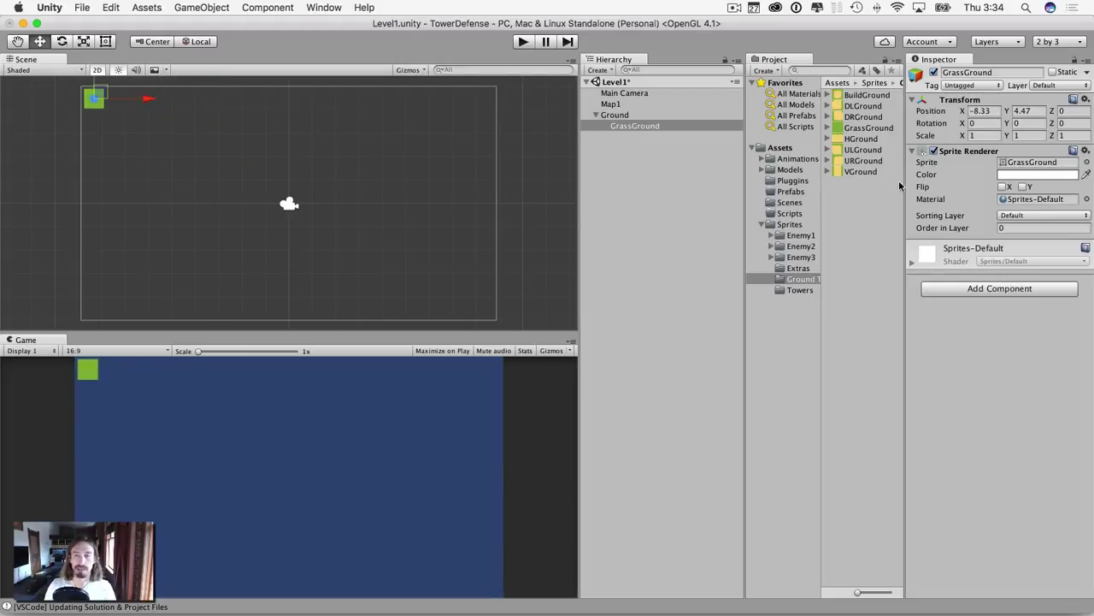
# Step: Duplicate the GrassGround tile and move the copy along X to about -7.36, beside the original
pyautogui.click(632, 127)
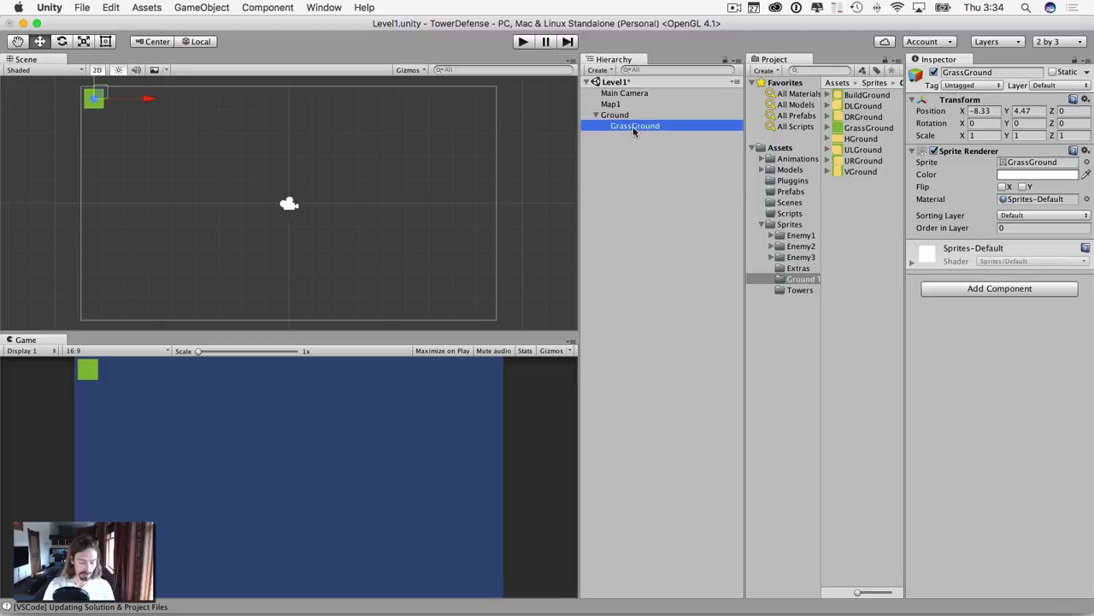
pyautogui.press('cmd+d')
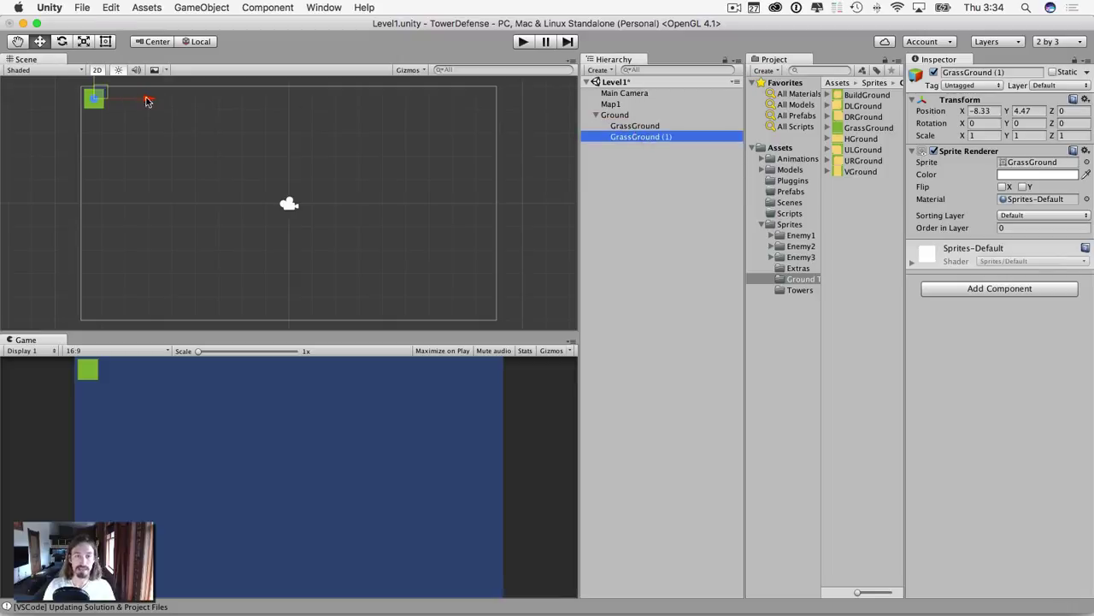
pyautogui.moveTo(146, 99); pyautogui.dragTo(169, 100)
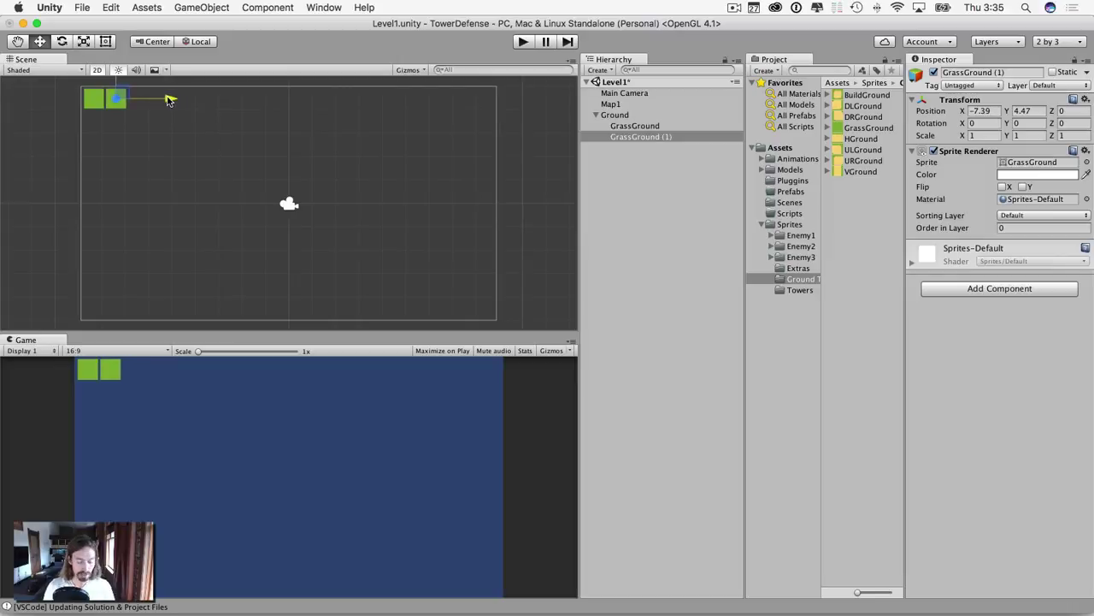
pyautogui.moveTo(169, 100)
pyautogui.mouseDown()
pyautogui.moveTo(155, 99)
pyautogui.moveTo(182, 99)
pyautogui.moveTo(155, 101)
pyautogui.moveTo(169, 104)
pyautogui.mouseUp()
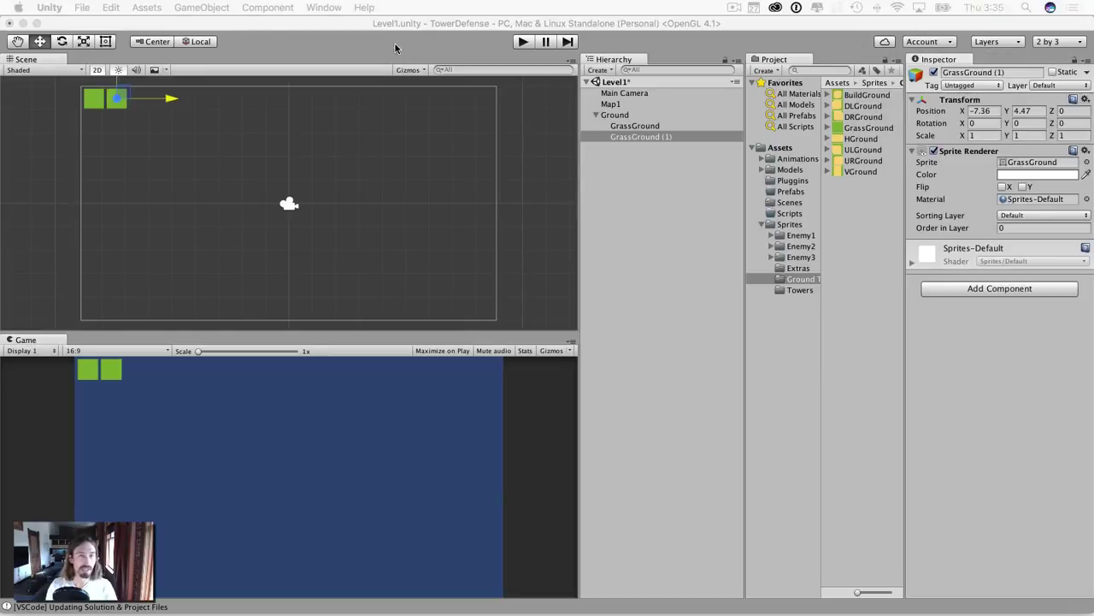
# Step: Open the snap settings, move their window clear of the tiles, and snap the duplicated GrassGround tile on all axes
pyautogui.click(231, 20)
pyautogui.click(133, 5)
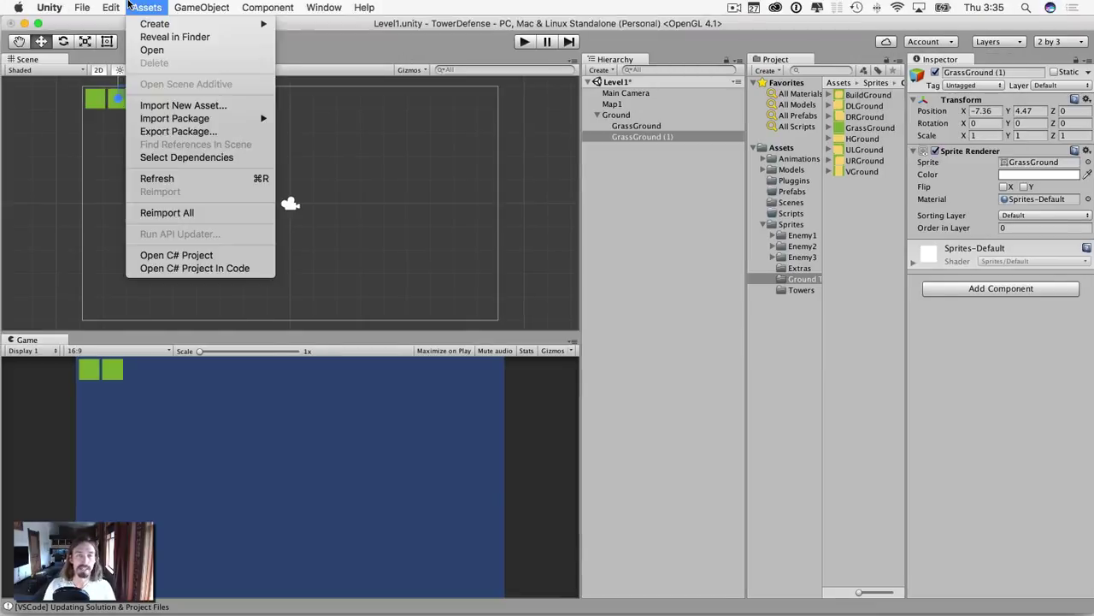
pyautogui.moveTo(114, 6)
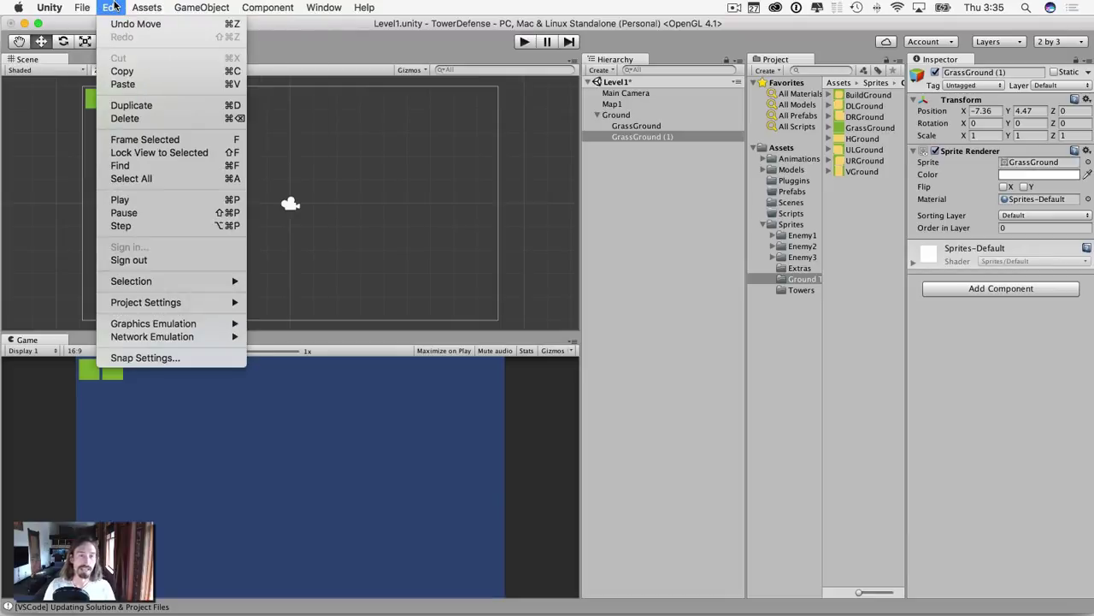
pyautogui.click(166, 358)
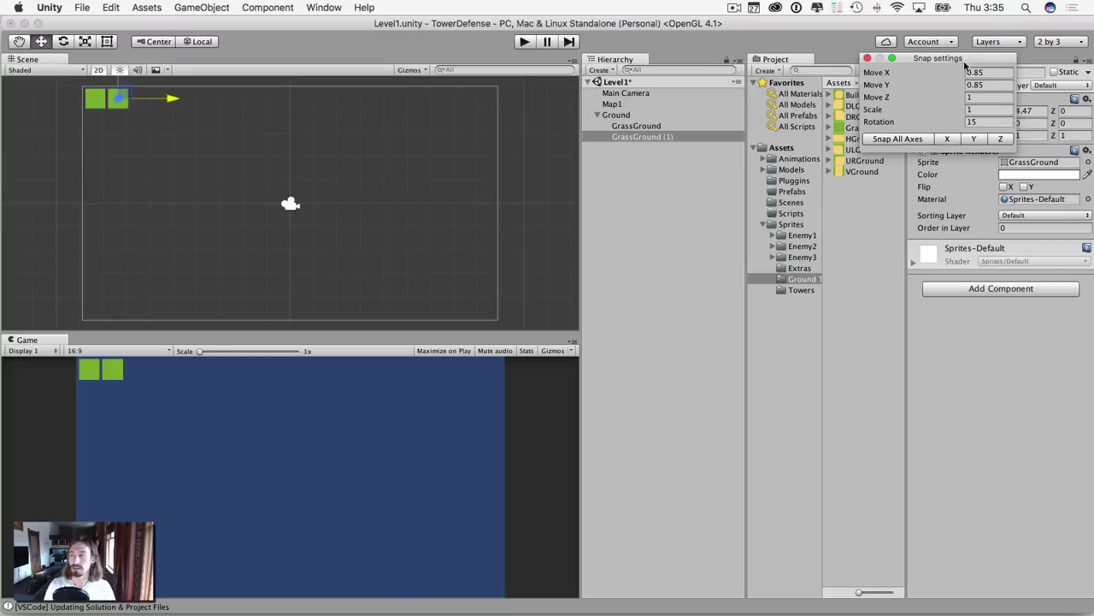
pyautogui.moveTo(963, 61); pyautogui.dragTo(428, 82)
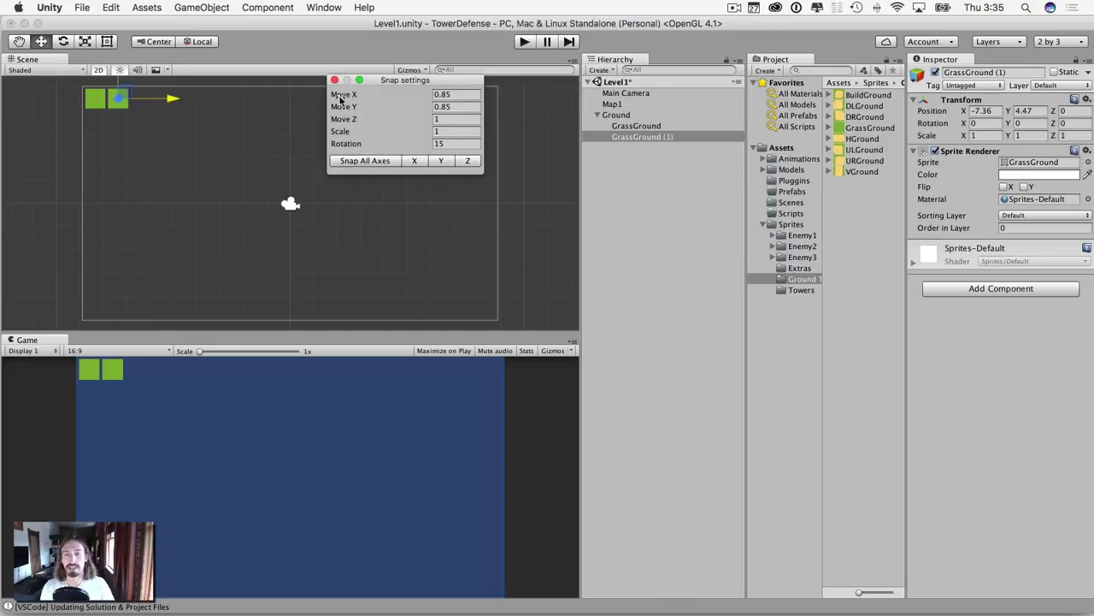
pyautogui.click(420, 94)
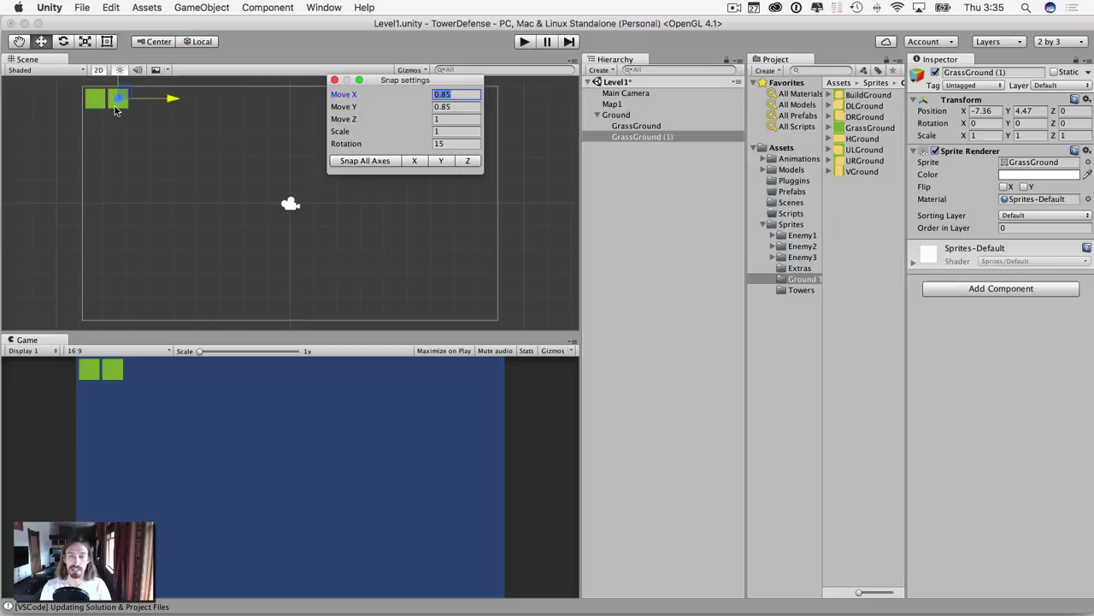
pyautogui.moveTo(397, 81); pyautogui.dragTo(506, 42)
pyautogui.click(597, 157)
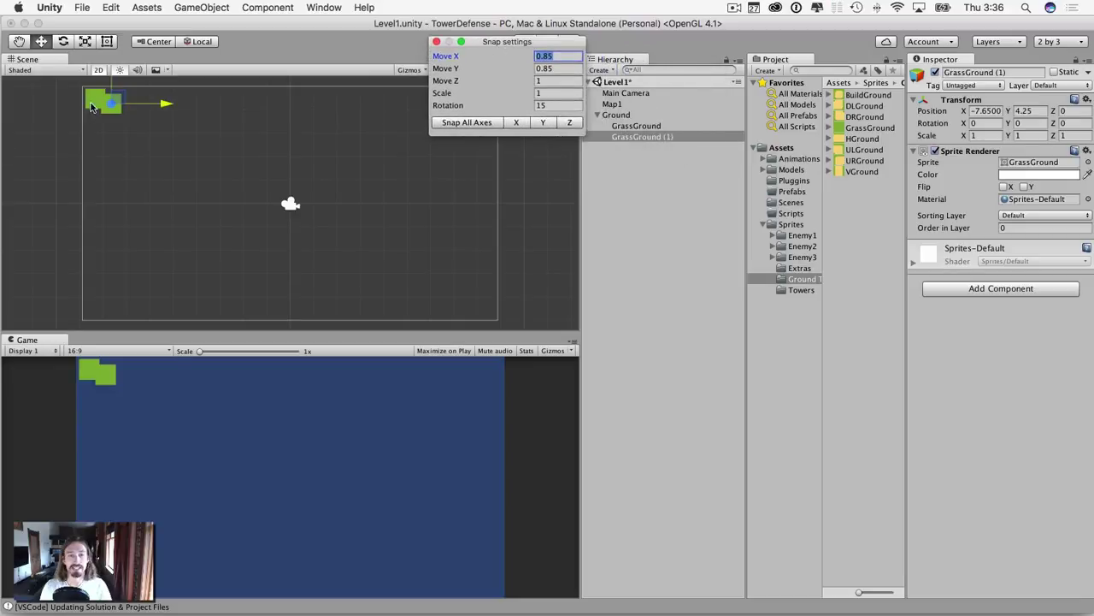
# Step: Snap the original GrassGround tile on all axes and move it just outside the camera frame's upper-left corner, at (-9.35, 5.1)
pyautogui.click(91, 106)
pyautogui.click(469, 123)
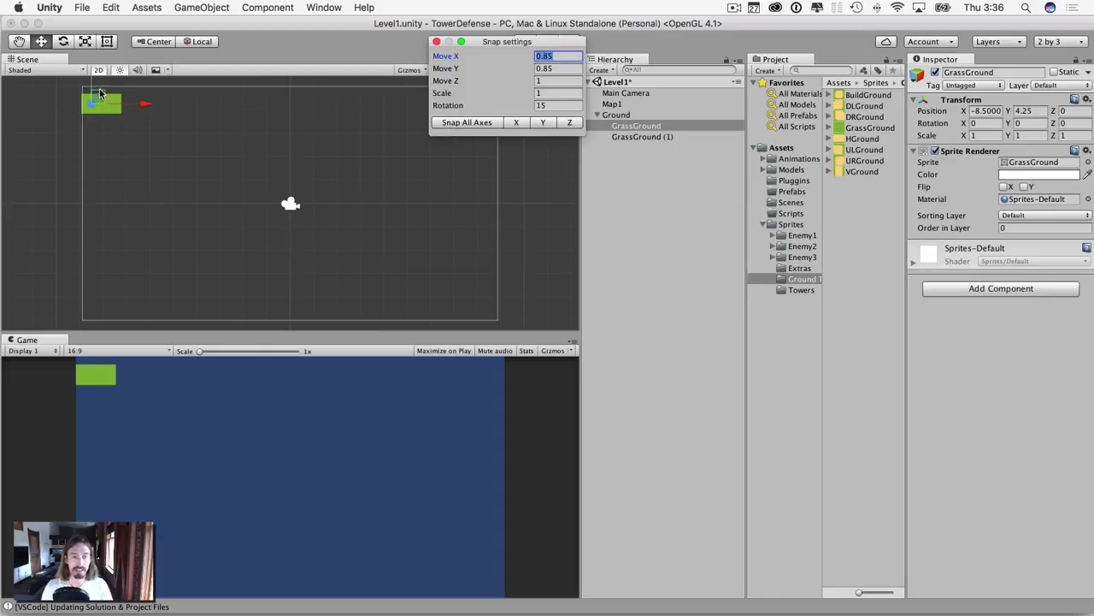
pyautogui.moveTo(98, 101)
pyautogui.mouseDown()
pyautogui.moveTo(101, 86)
pyautogui.moveTo(100, 101)
pyautogui.moveTo(87, 85)
pyautogui.mouseUp()
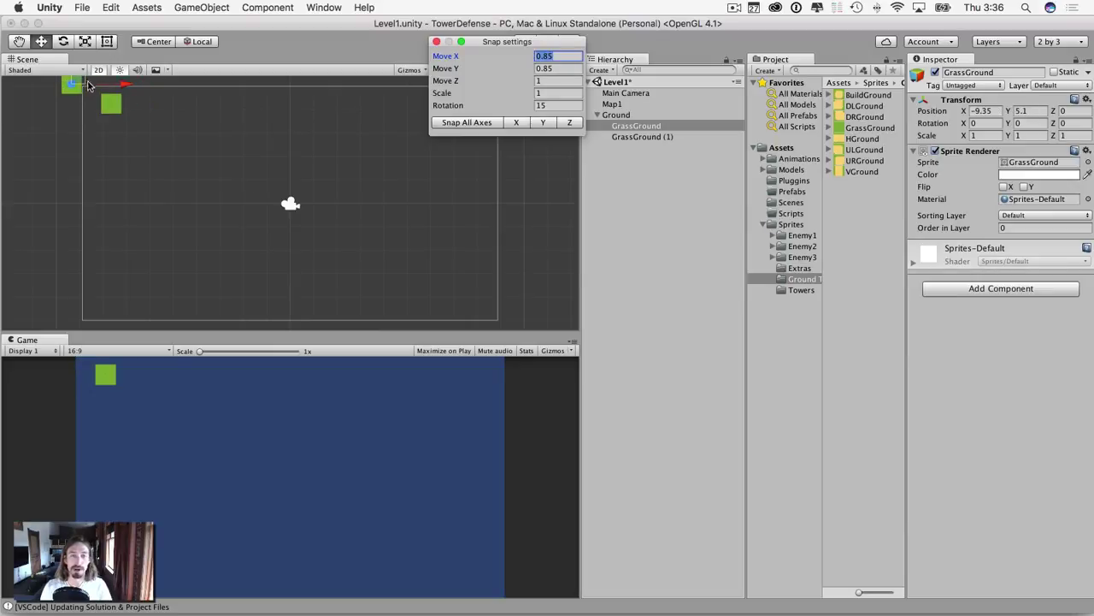
# Step: Move the duplicated GrassGround tile directly below the original, at (-9.35, 4.25)
pyautogui.click(111, 104)
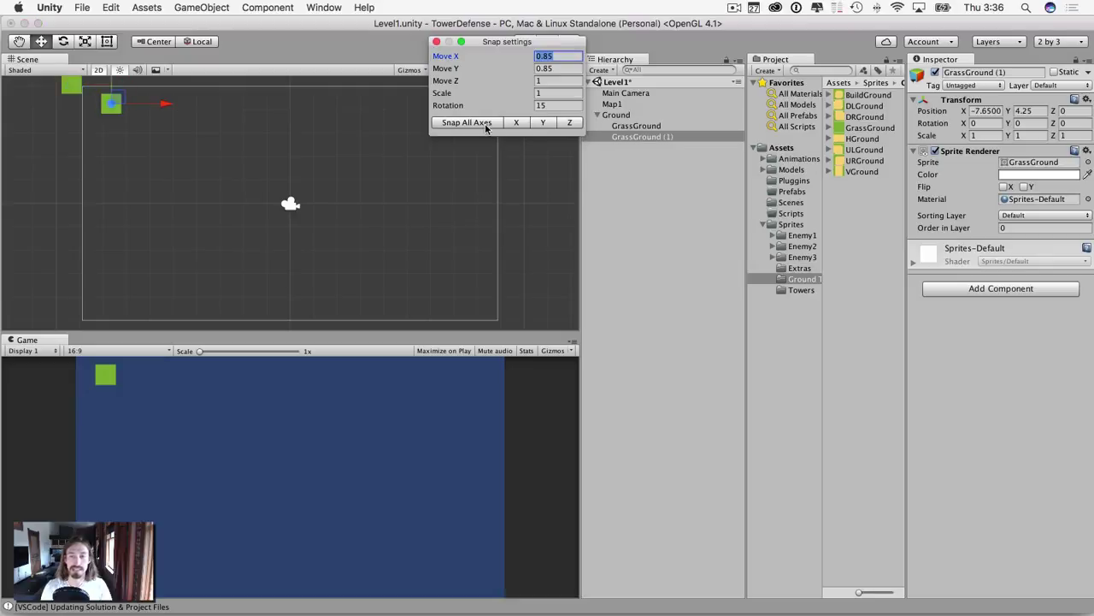
pyautogui.moveTo(144, 100); pyautogui.dragTo(81, 101)
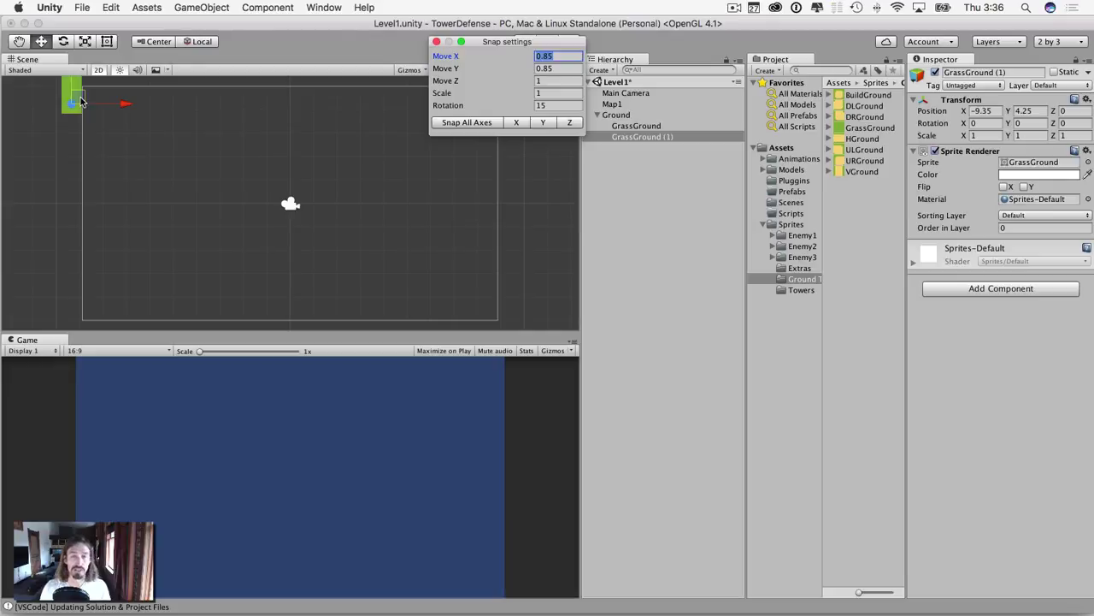
pyautogui.moveTo(81, 101)
pyautogui.mouseDown()
pyautogui.moveTo(105, 103)
pyautogui.moveTo(88, 101)
pyautogui.mouseUp()
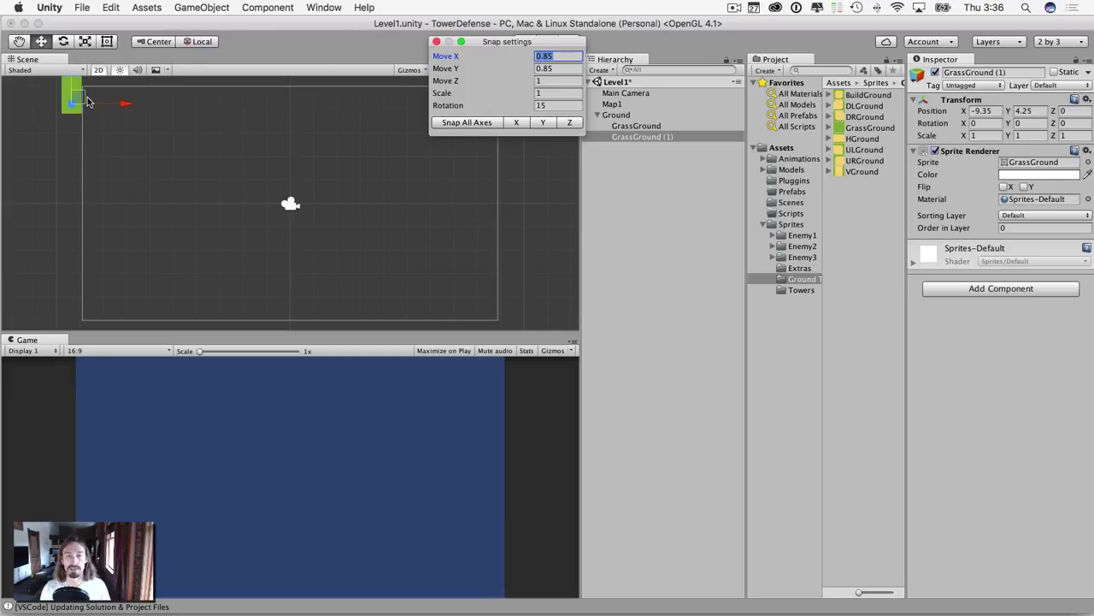
# Step: Duplicate the pair of GrassGround tiles twice, moving each copied pair down along Y to extend the column at X -9.35
pyautogui.scroll(-3, 247, 131)
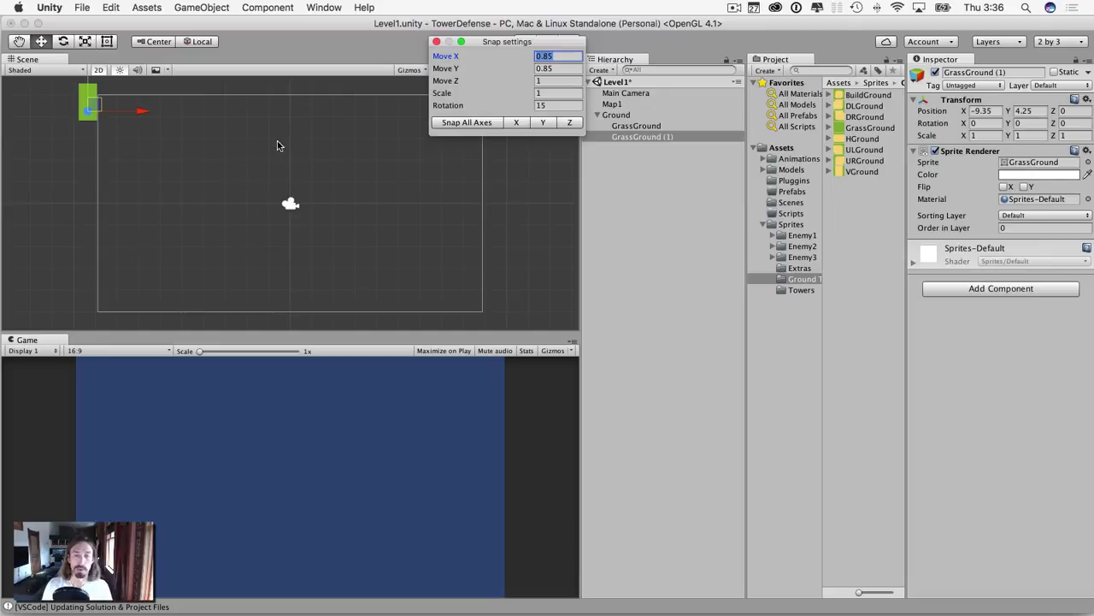
pyautogui.click(92, 107)
pyautogui.keyDown('shift'); pyautogui.click(89, 108); pyautogui.keyUp('shift')
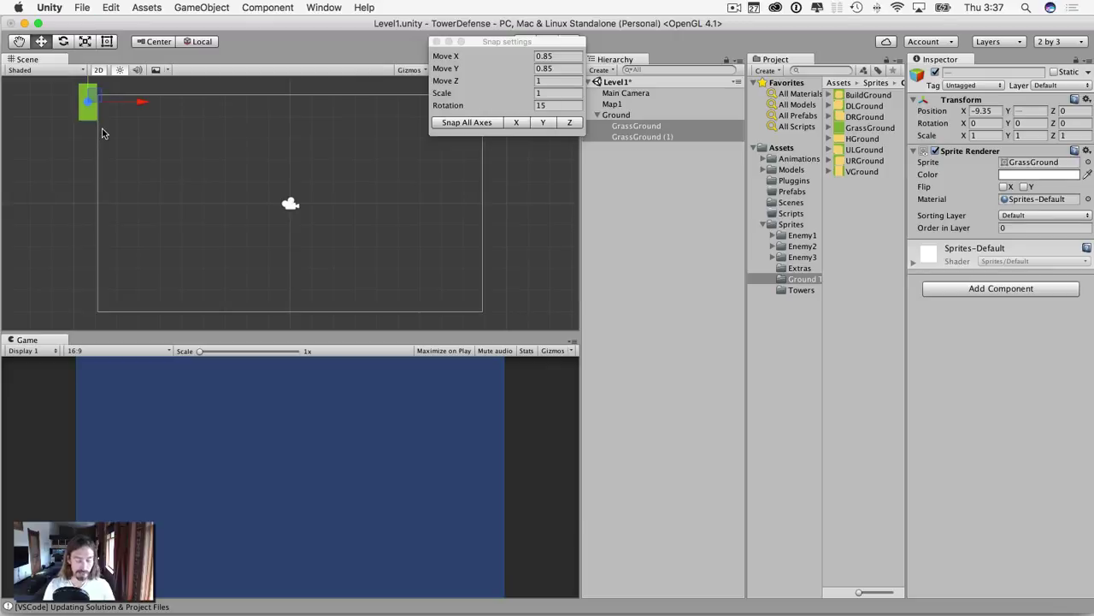
pyautogui.press('super+d')
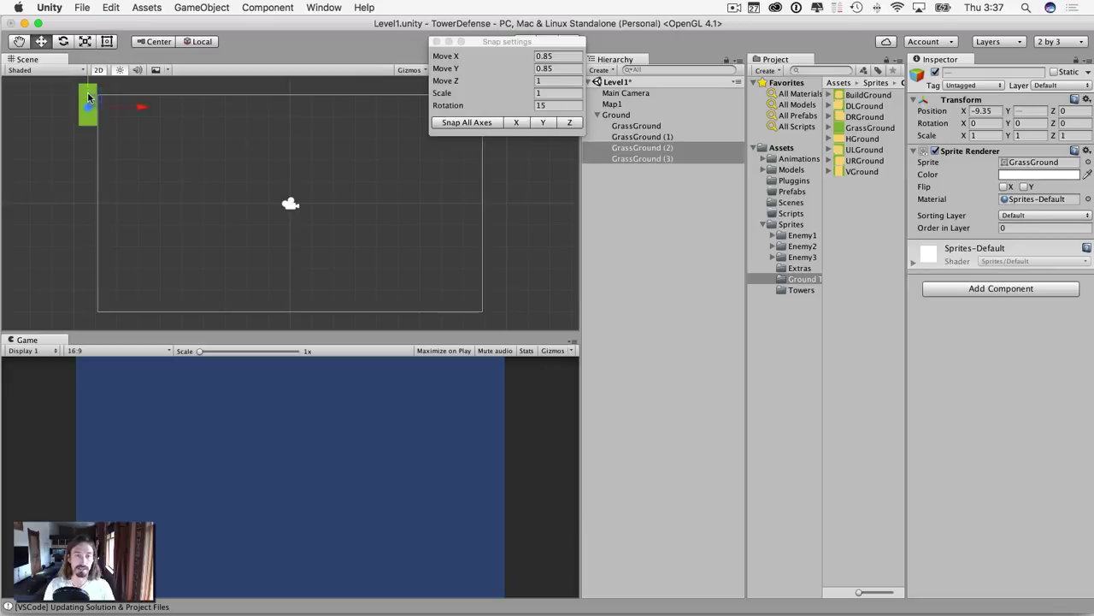
pyautogui.moveTo(88, 96); pyautogui.dragTo(83, 126)
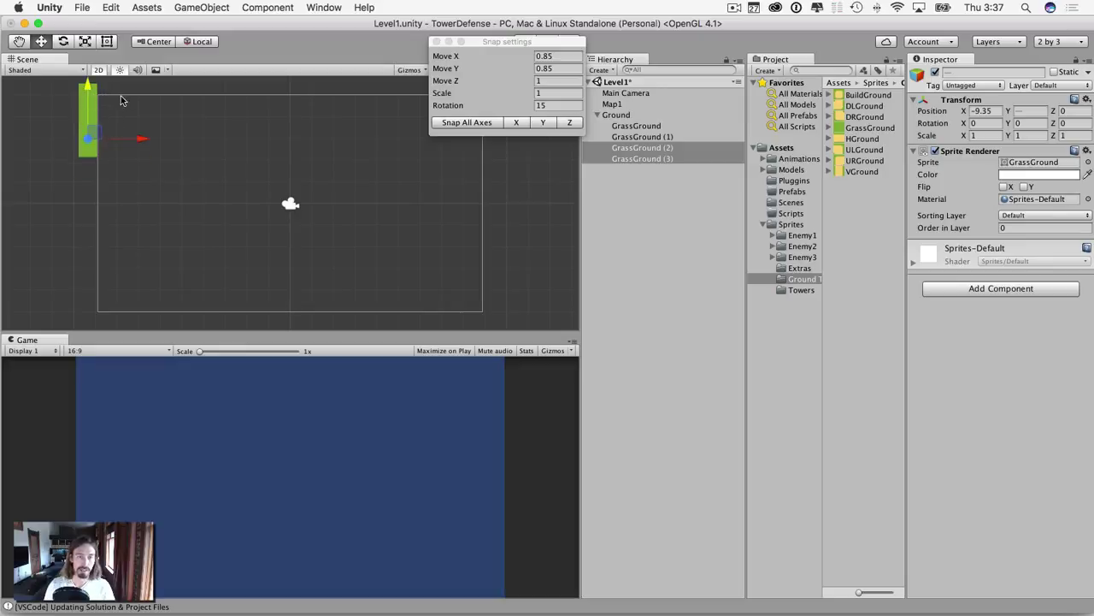
pyautogui.press('super+d')
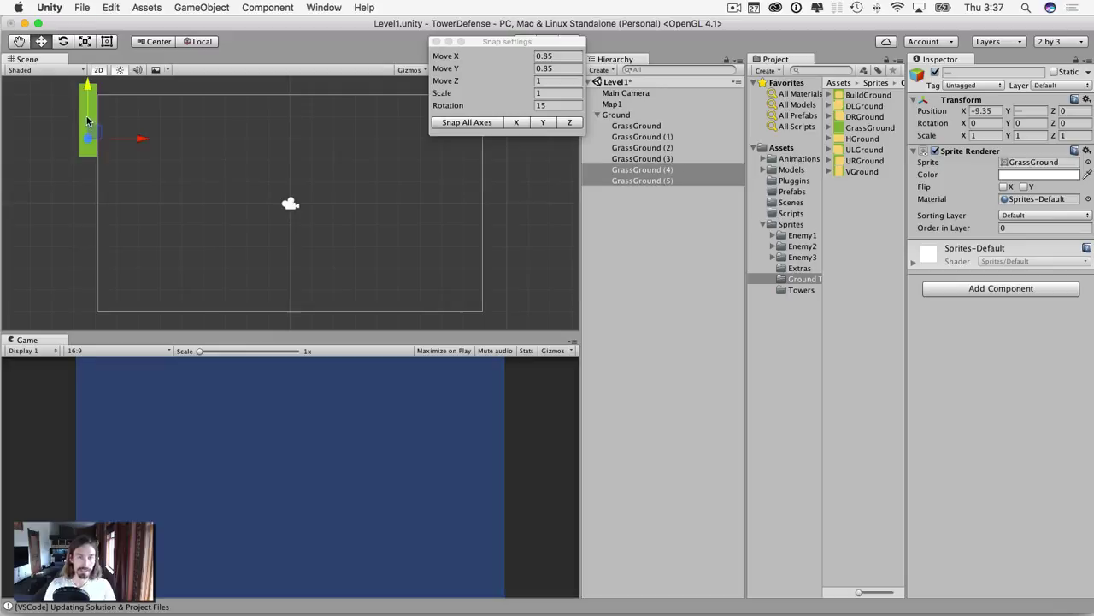
pyautogui.moveTo(88, 107); pyautogui.dragTo(81, 147)
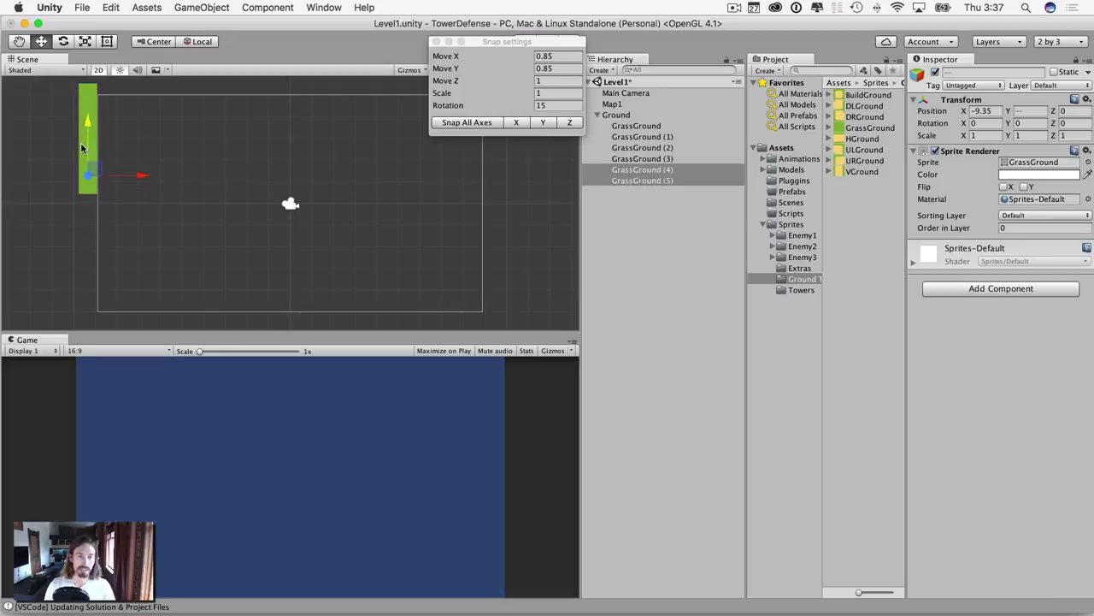
# Step: Duplicate all six GrassGround tiles and move the copies down along Y directly below the existing ones
pyautogui.click(175, 189)
pyautogui.click(85, 187)
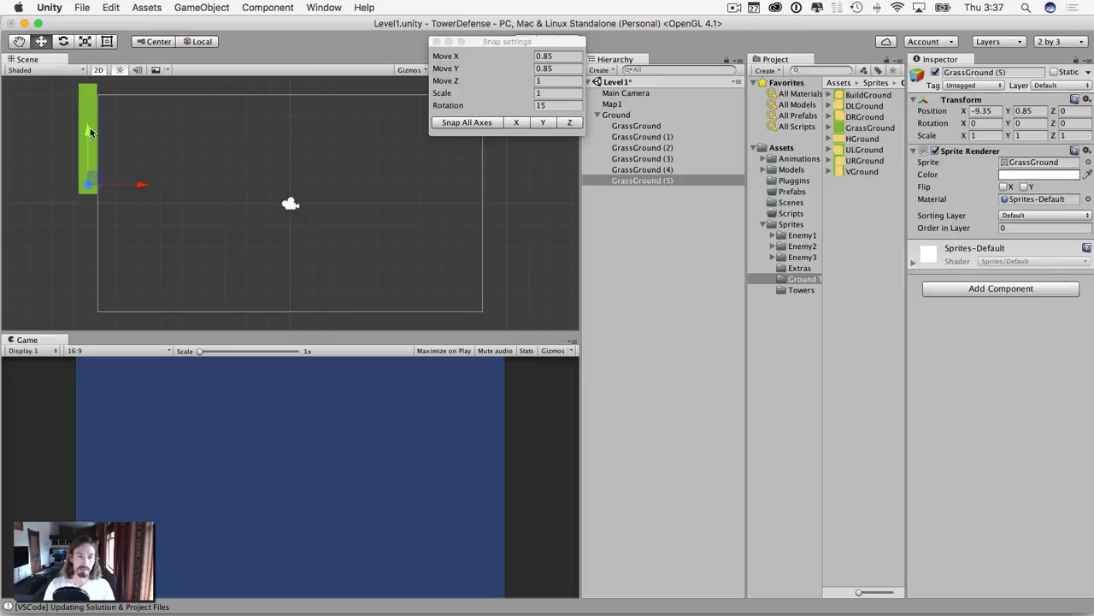
pyautogui.click(639, 126)
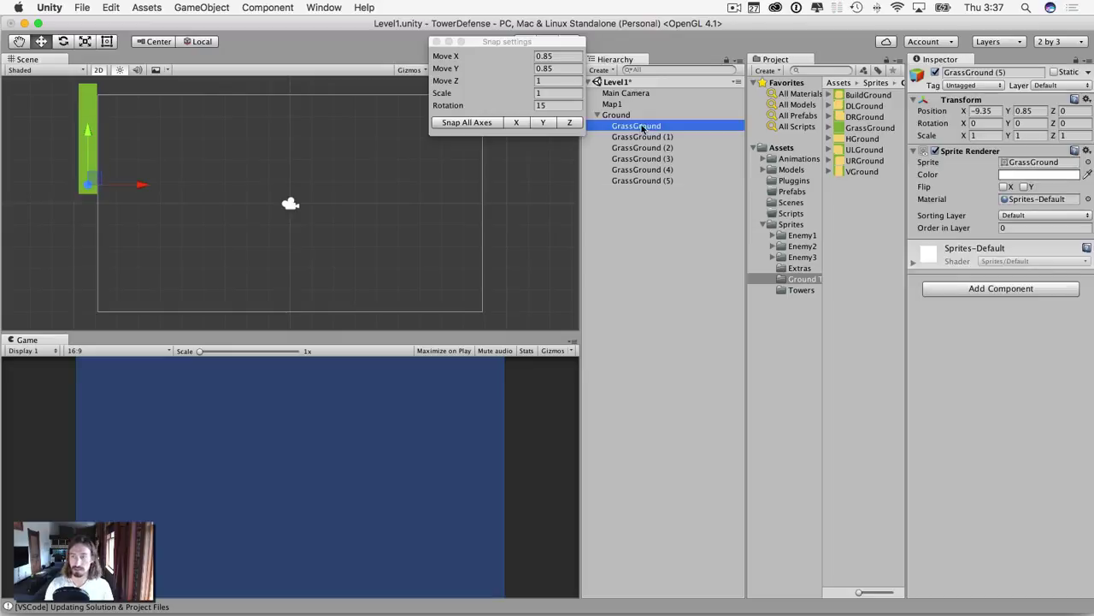
pyautogui.keyDown('shift'); pyautogui.click(635, 181); pyautogui.keyUp('shift')
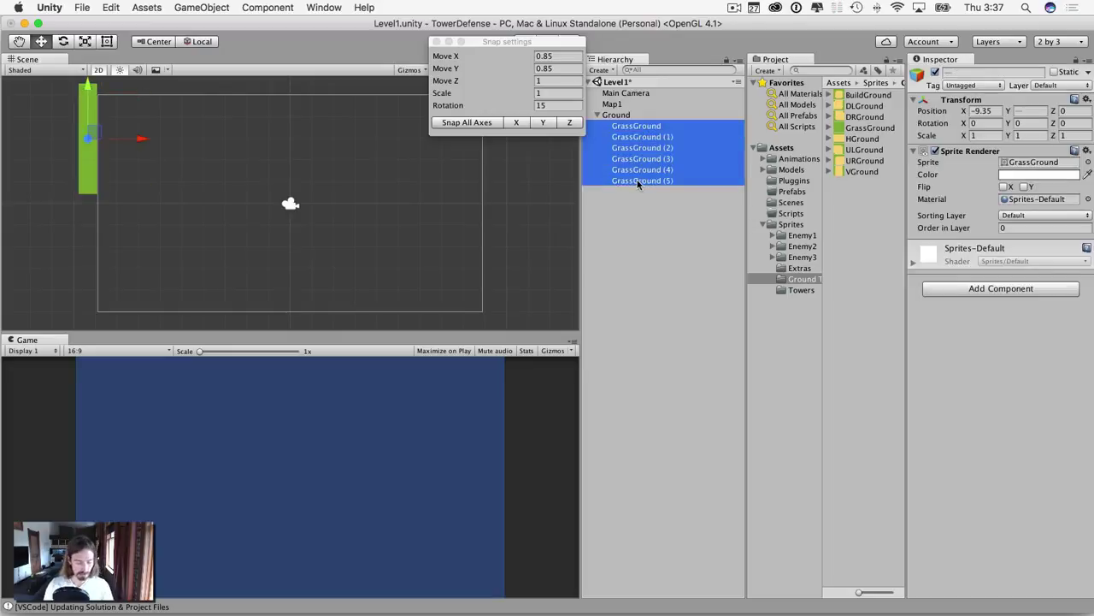
pyautogui.press('super+d')
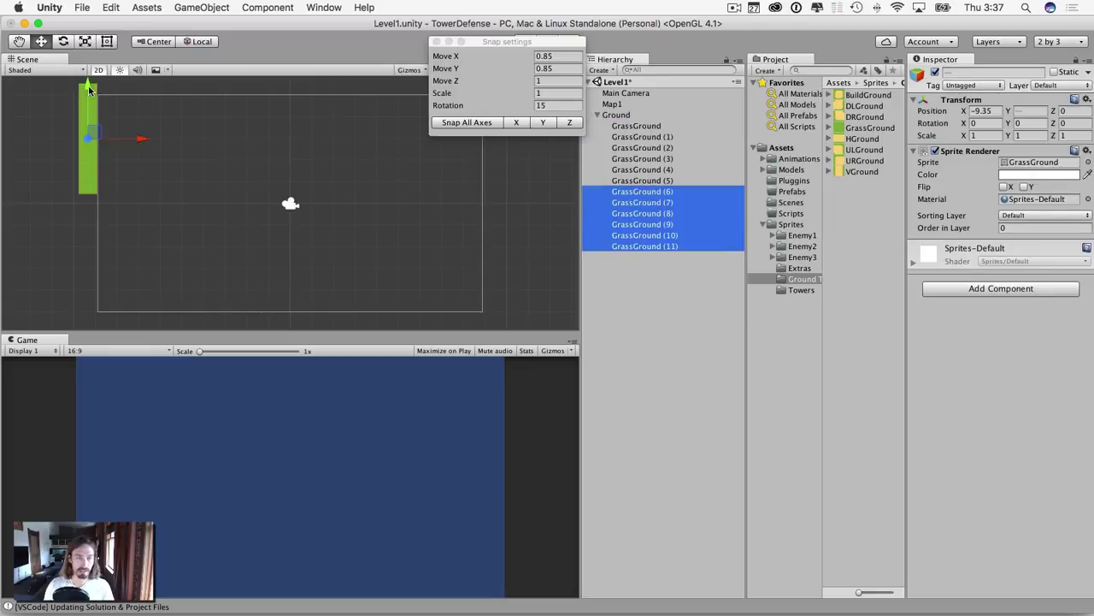
pyautogui.moveTo(88, 90); pyautogui.dragTo(81, 207)
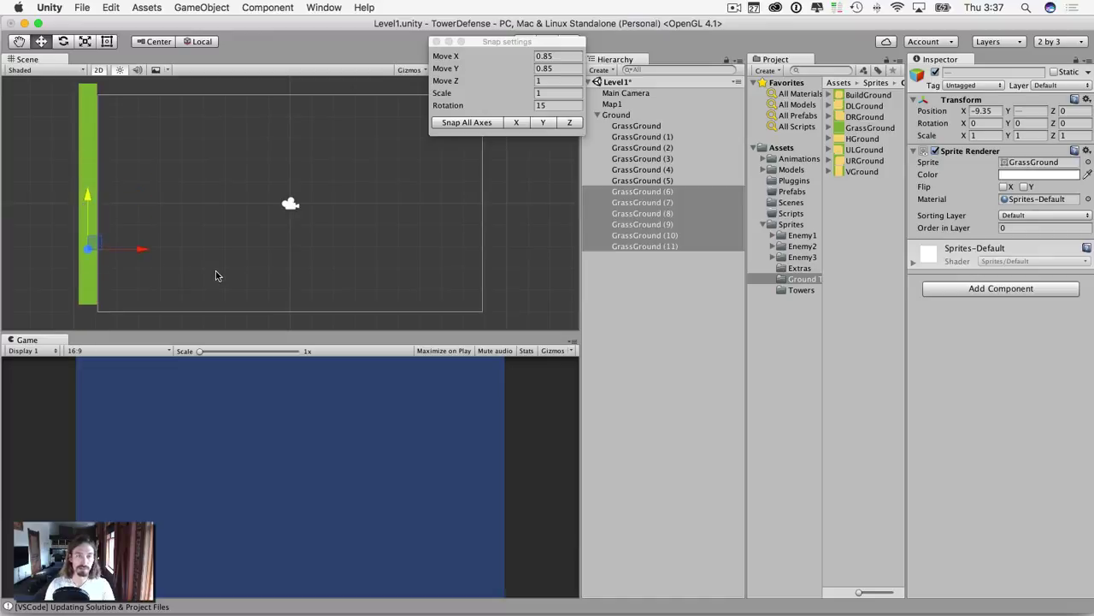
# Step: Duplicate the lowest GrassGround tile and move the copy down to Y -5.1 to complete the column
pyautogui.scroll(-1, 216, 270)
pyautogui.click(94, 297)
pyautogui.press('super+d')
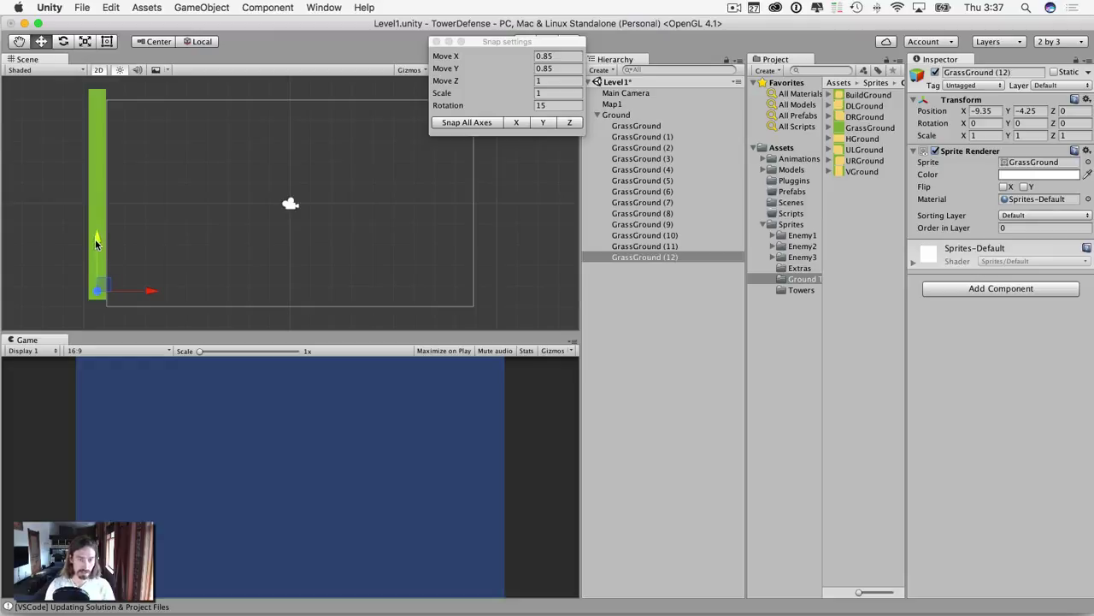
pyautogui.keyDown('super'); pyautogui.moveTo(95, 238); pyautogui.dragTo(94, 247); pyautogui.keyUp('super')
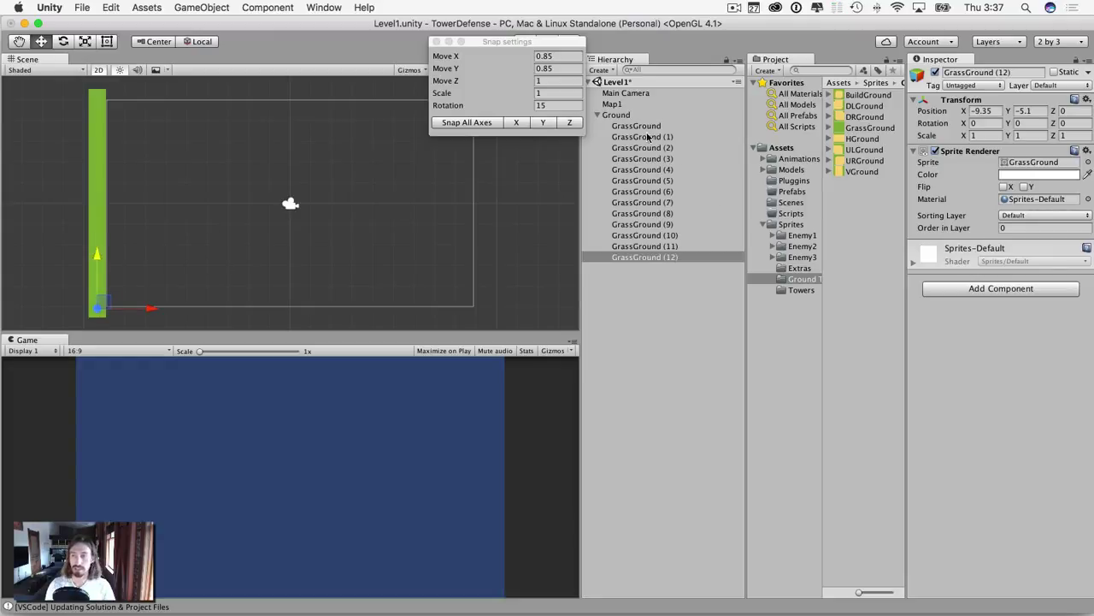
# Step: Duplicate the whole column of GrassGround tiles and move the copy along X to -8.5
pyautogui.click(636, 126)
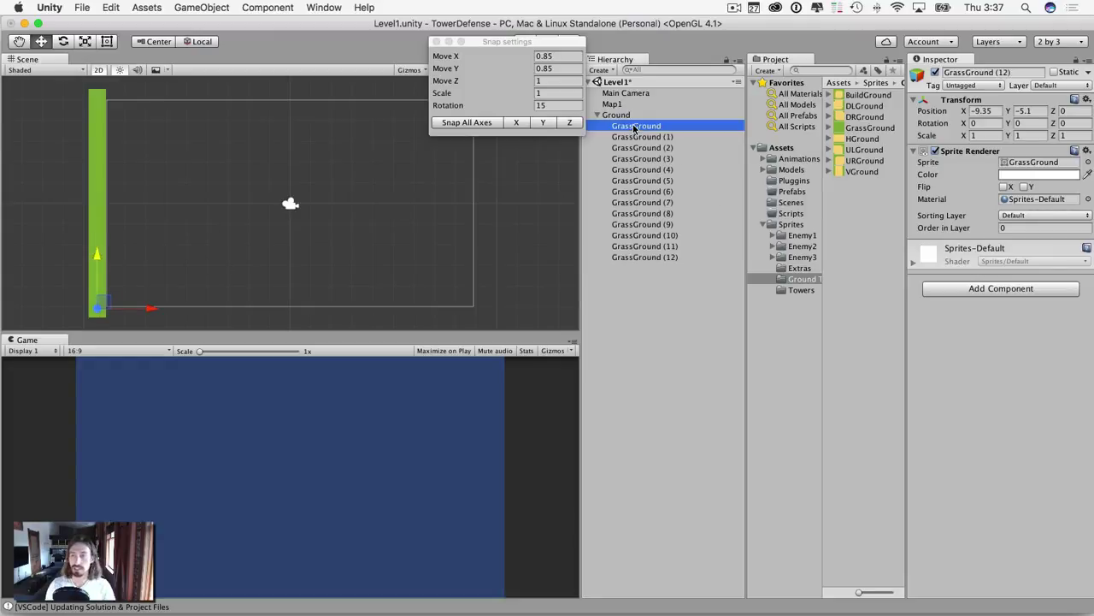
pyautogui.keyDown('shift'); pyautogui.click(640, 257); pyautogui.keyUp('shift')
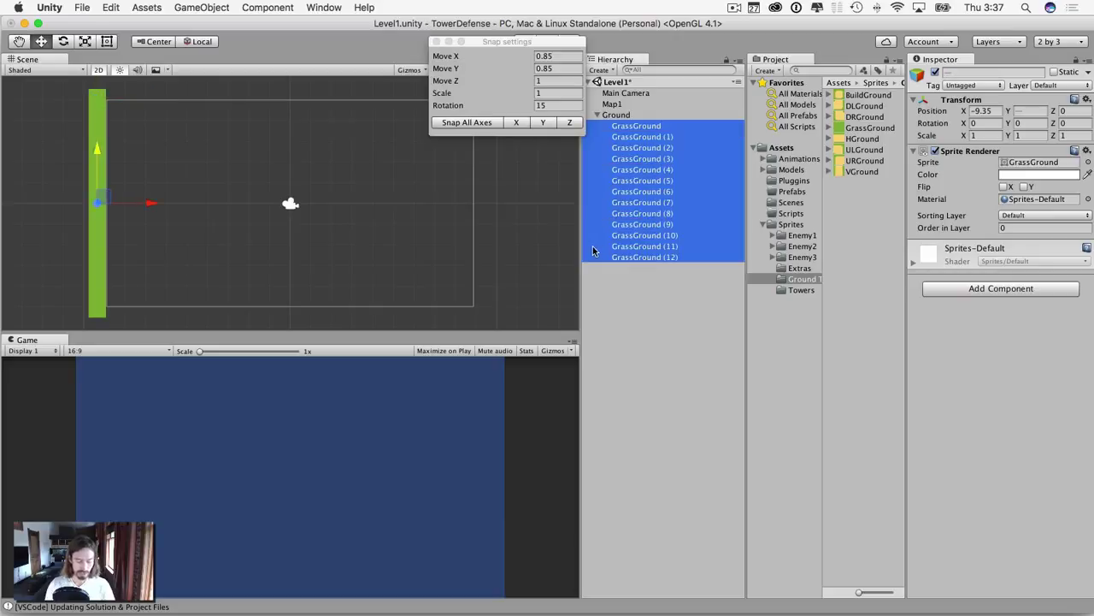
pyautogui.press('super+d')
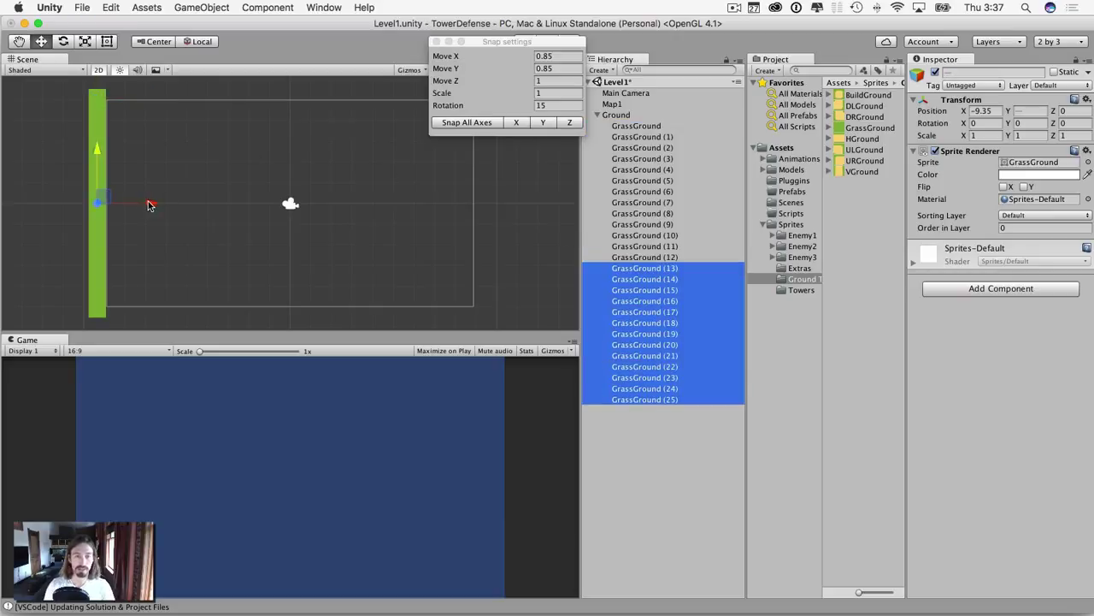
pyautogui.keyDown('super'); pyautogui.moveTo(149, 205); pyautogui.dragTo(168, 205); pyautogui.keyUp('super')
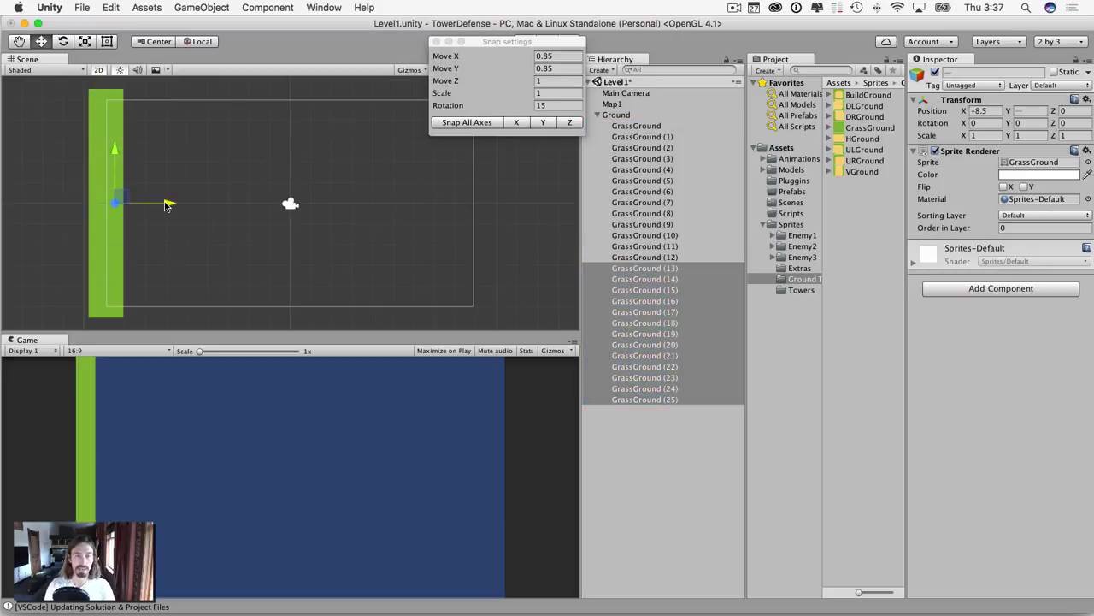
# Step: Duplicate both GrassGround columns and move the copies along X directly beside the existing ones
pyautogui.click(641, 126)
pyautogui.keyDown('shift'); pyautogui.click(643, 399); pyautogui.keyUp('shift')
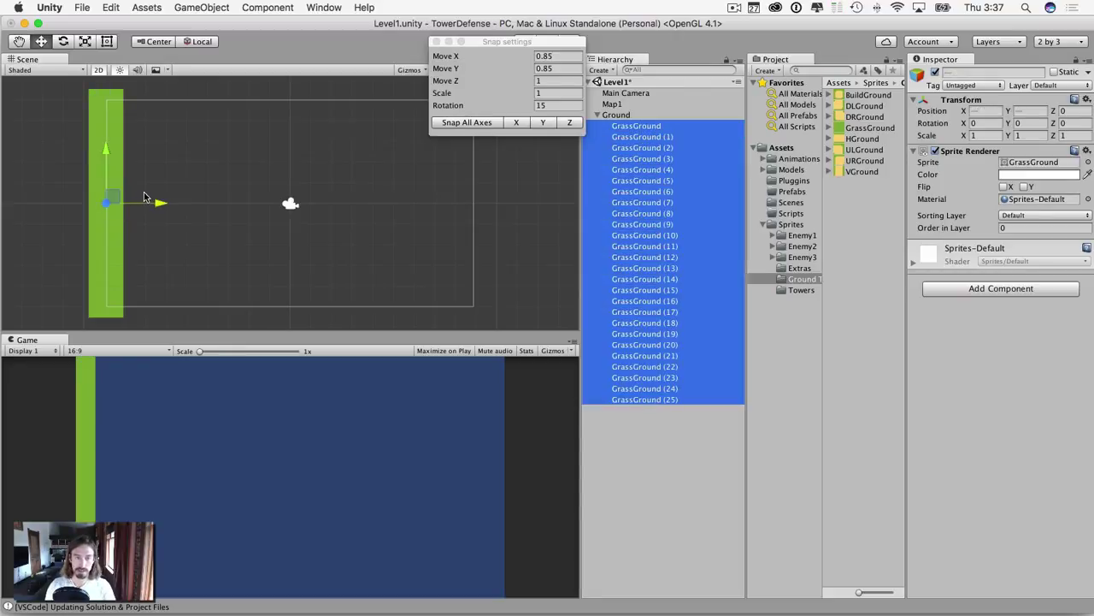
pyautogui.press('super+d')
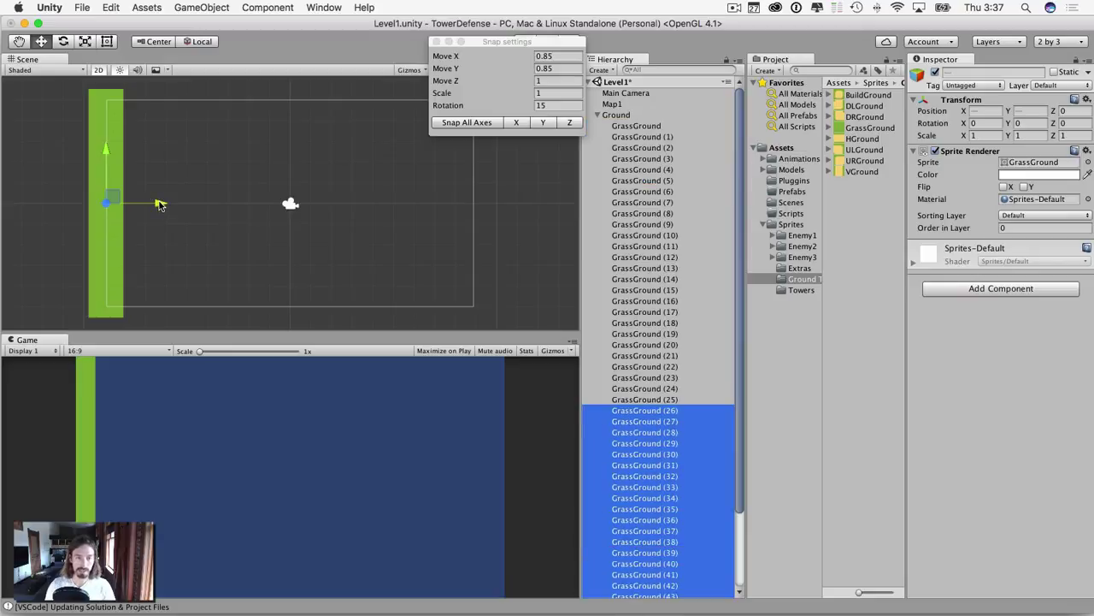
pyautogui.moveTo(158, 204); pyautogui.dragTo(197, 207)
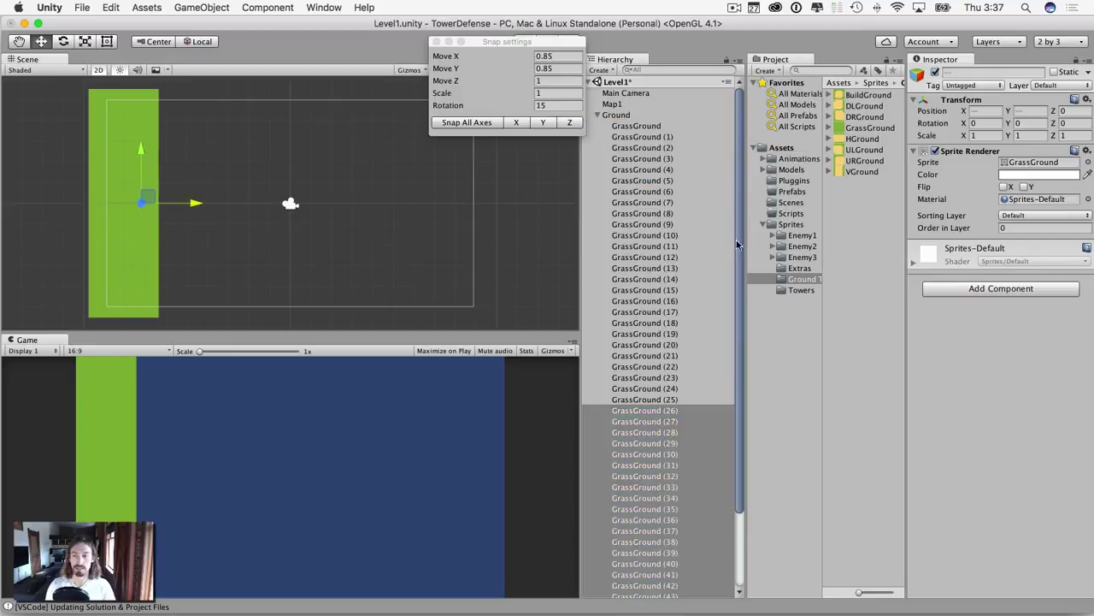
# Step: Duplicate the block of GrassGround columns repeatedly along X until tiles cover the whole camera frame, and close the snap settings
pyautogui.click(640, 129)
pyautogui.scroll(-3, 640, 342)
pyautogui.keyDown('shift'); pyautogui.click(640, 595); pyautogui.keyUp('shift')
pyautogui.press('super+d')
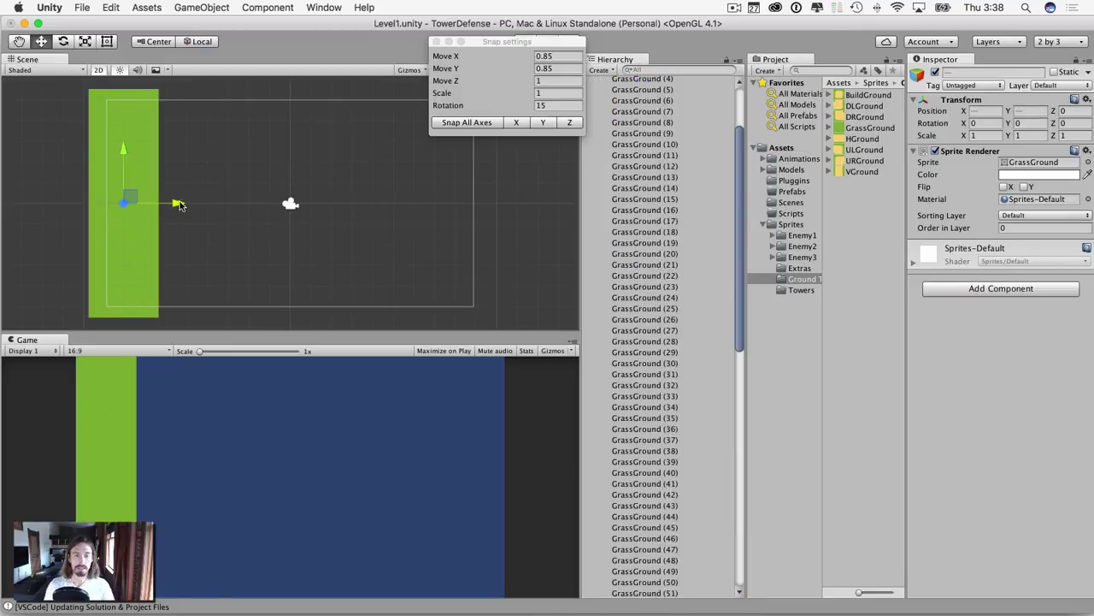
pyautogui.moveTo(180, 204); pyautogui.dragTo(519, 201)
pyautogui.press('super+d')
pyautogui.press('super+d')
pyautogui.press('super+d')
pyautogui.press('super+d')
pyautogui.scroll(-1, 520, 202)
pyautogui.click(438, 42)
# Step: Delete the surplus outermost column of GrassGround tiles at X 10.2, beyond the right side of the camera frame
pyautogui.click(492, 100)
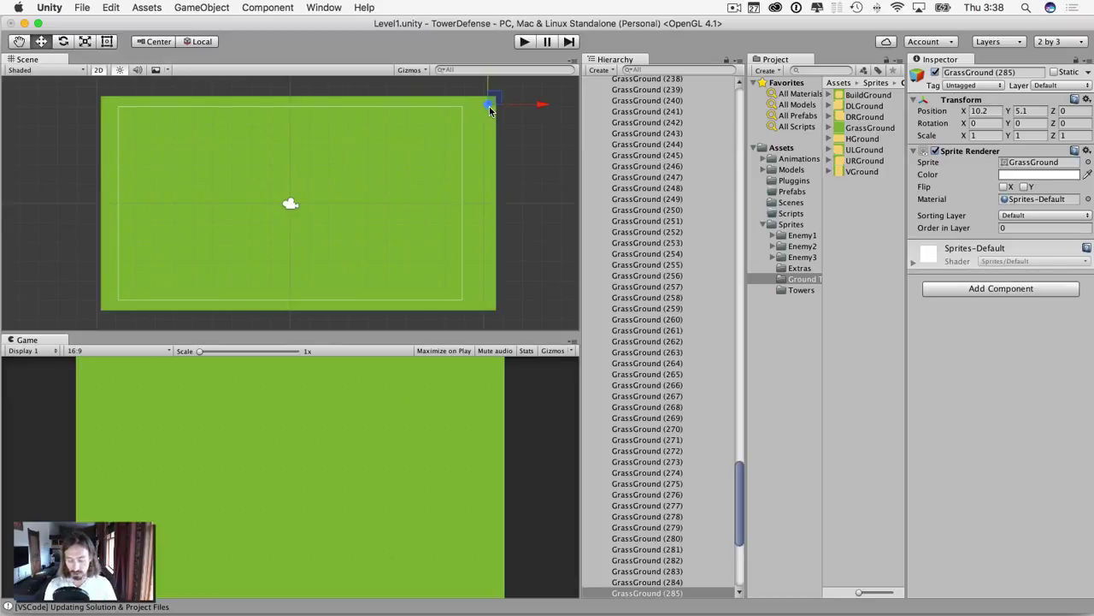
pyautogui.press('super+d')
pyautogui.click(484, 113)
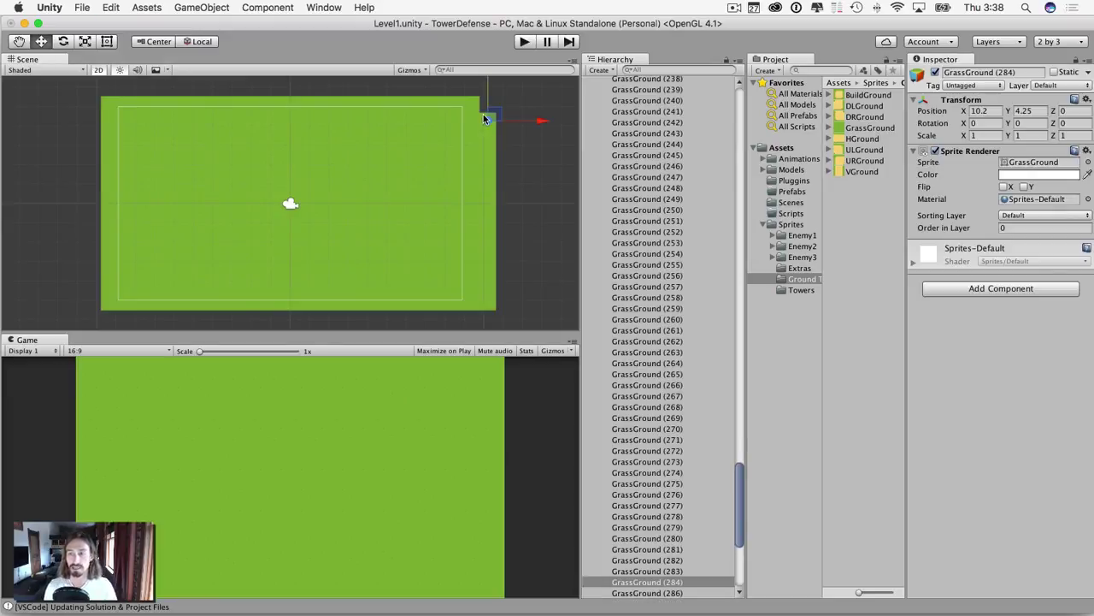
pyautogui.scroll(-5, 681, 332)
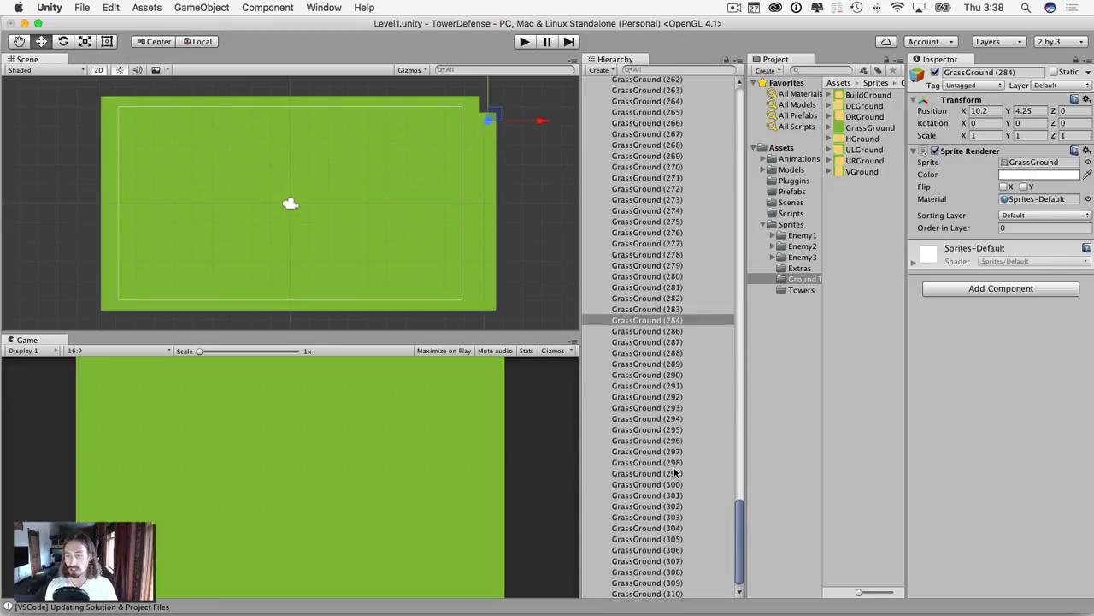
pyautogui.keyDown('shift'); pyautogui.click(663, 593); pyautogui.keyUp('shift')
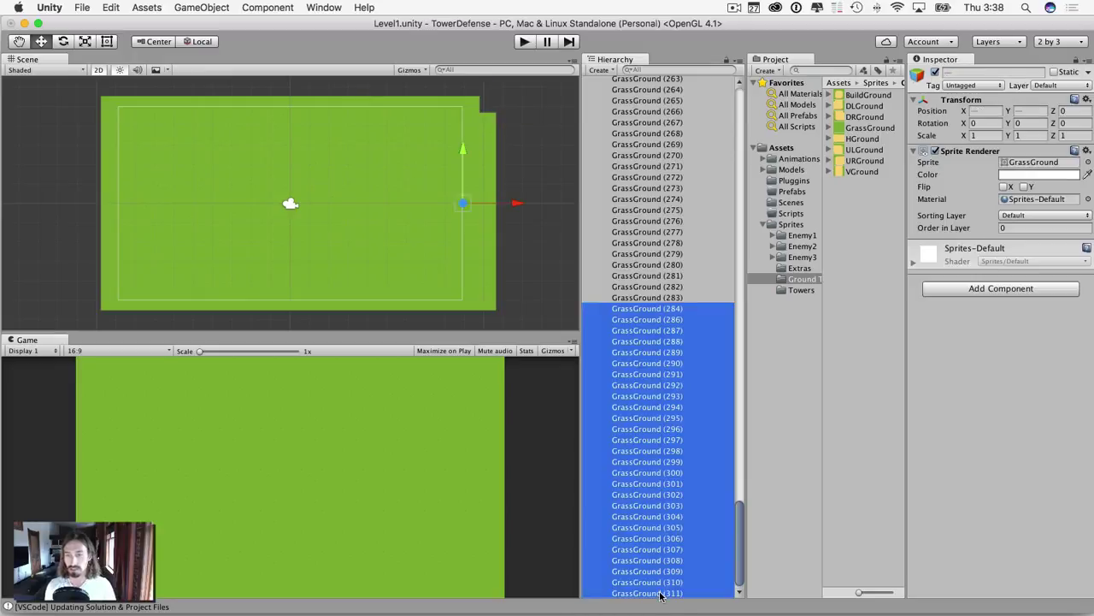
pyautogui.click(647, 339)
pyautogui.click(490, 119)
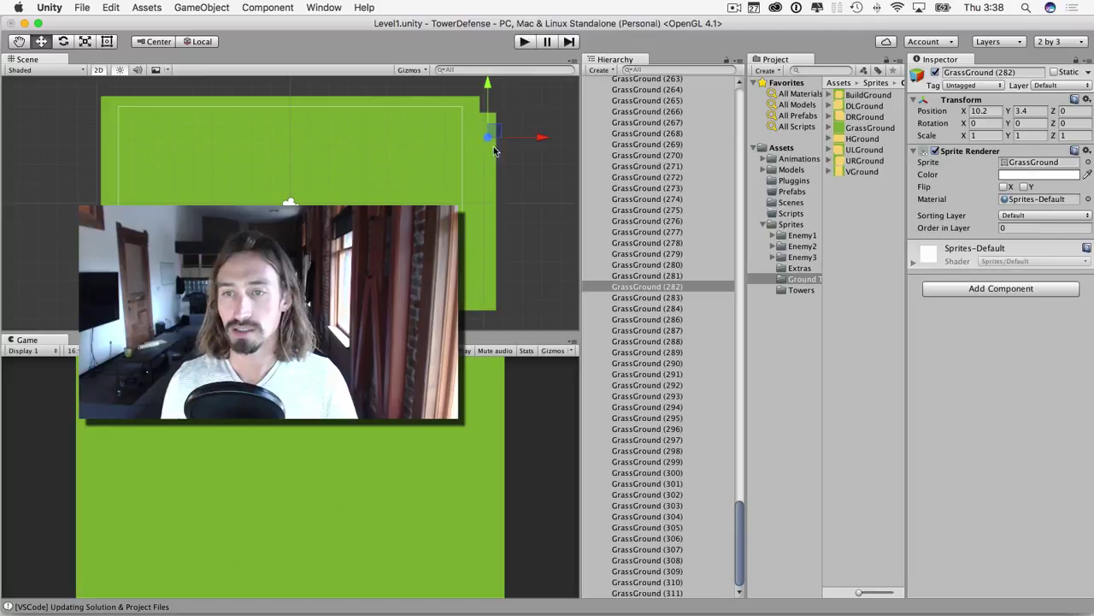
pyautogui.click(488, 305)
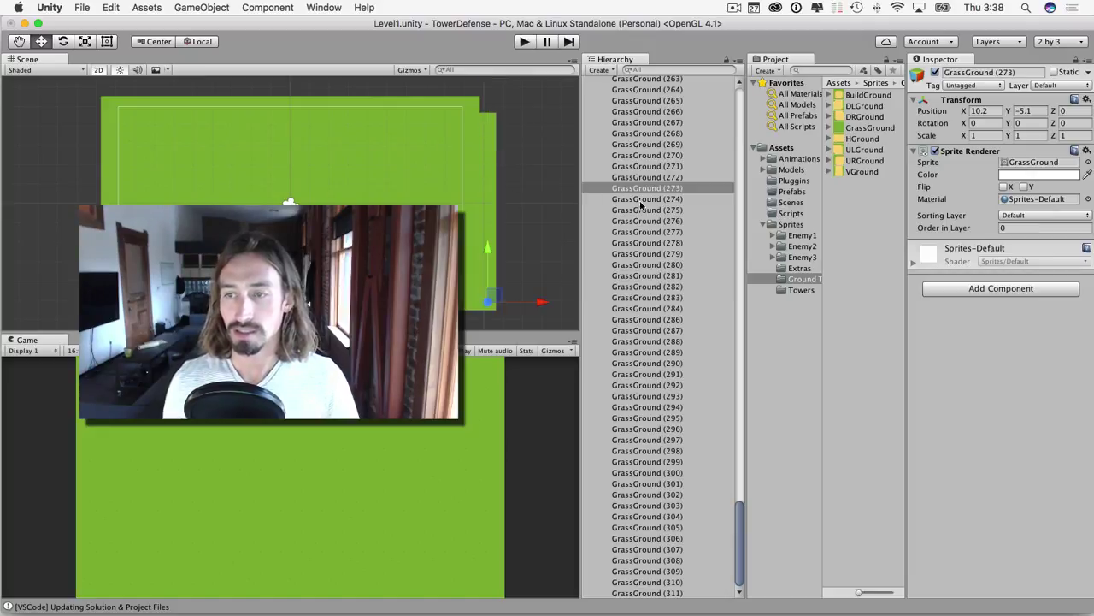
pyautogui.click(486, 120)
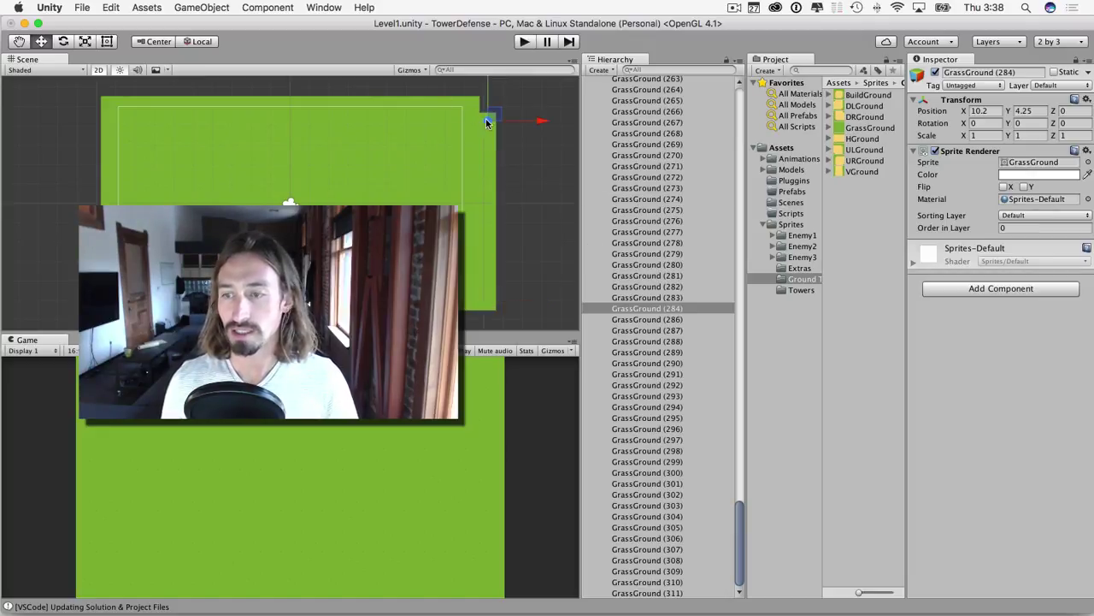
pyautogui.keyDown('shift'); pyautogui.click(654, 189); pyautogui.keyUp('shift')
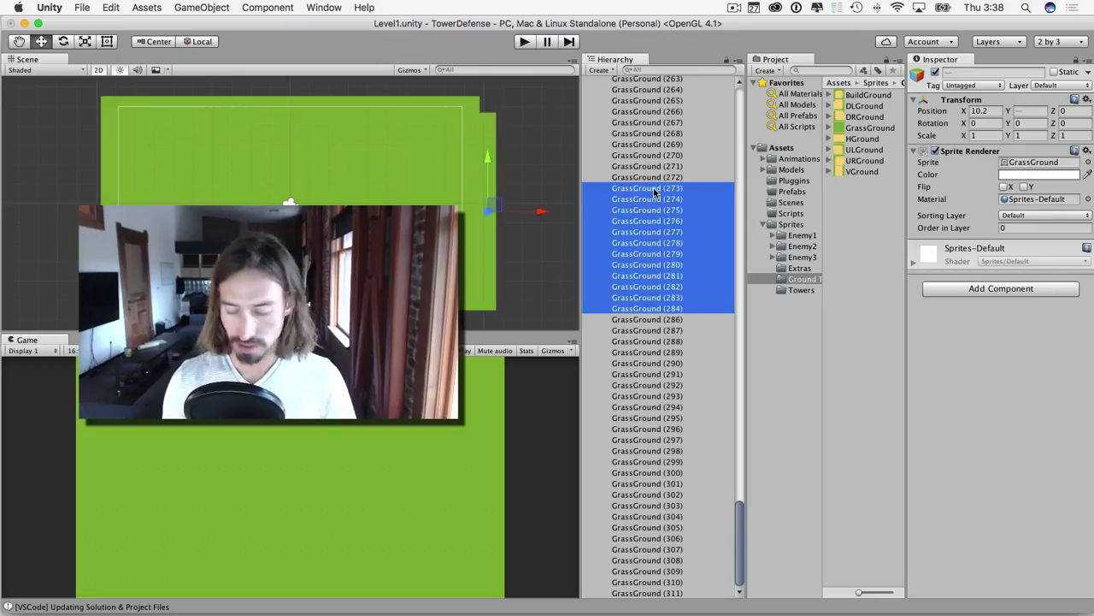
pyautogui.press('super+BackSpace')
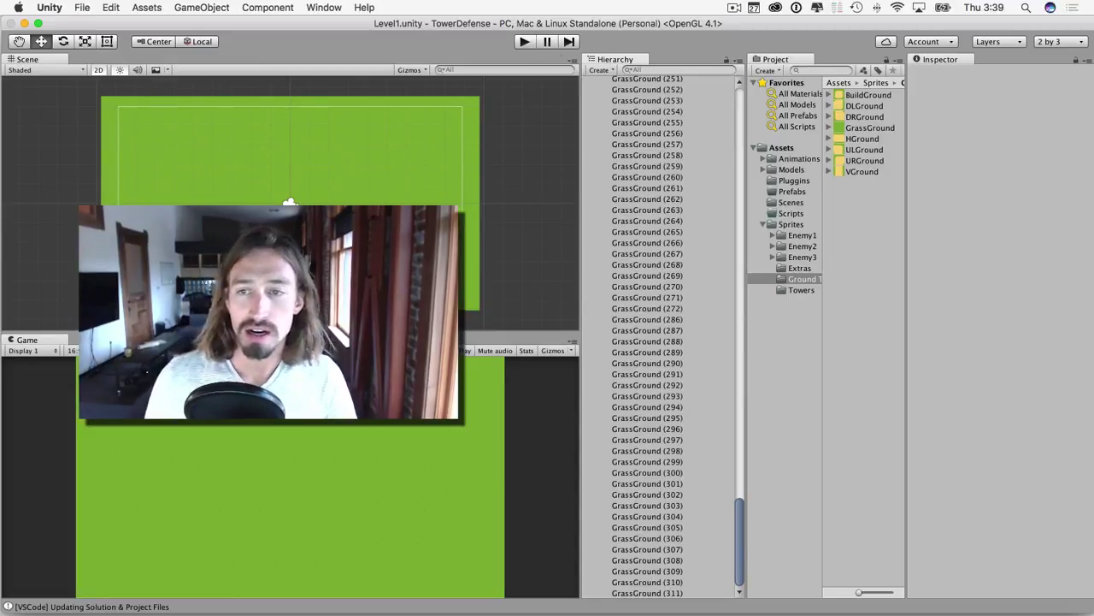
# Step: Collapse the Ground object, make it a child of Map1, and expand Map1 in the hierarchy
pyautogui.scroll(5, 637, 262)
pyautogui.scroll(15, 637, 261)
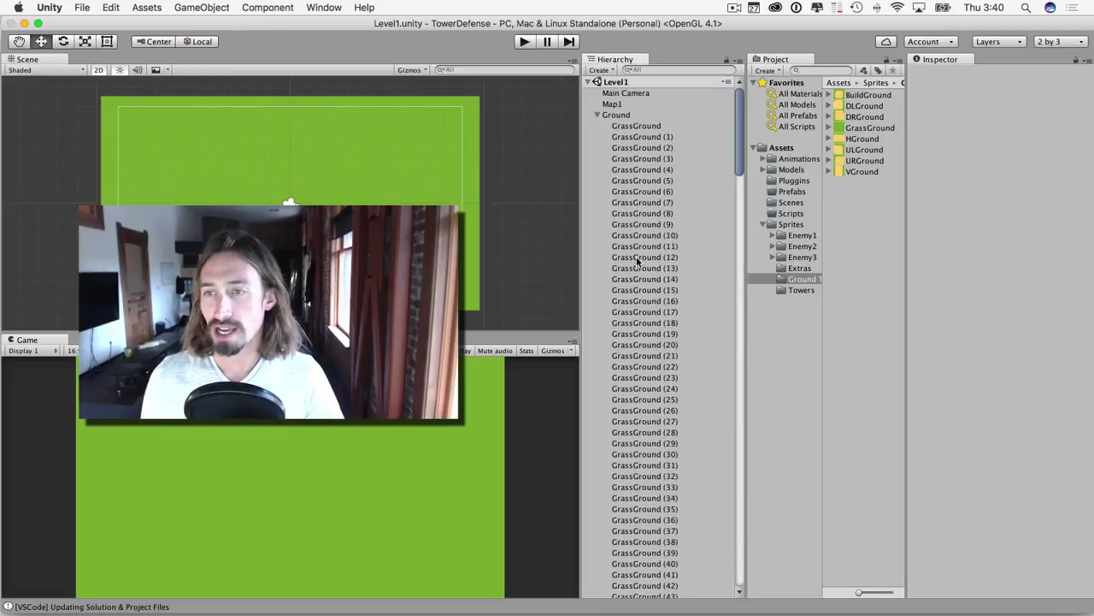
pyautogui.click(597, 114)
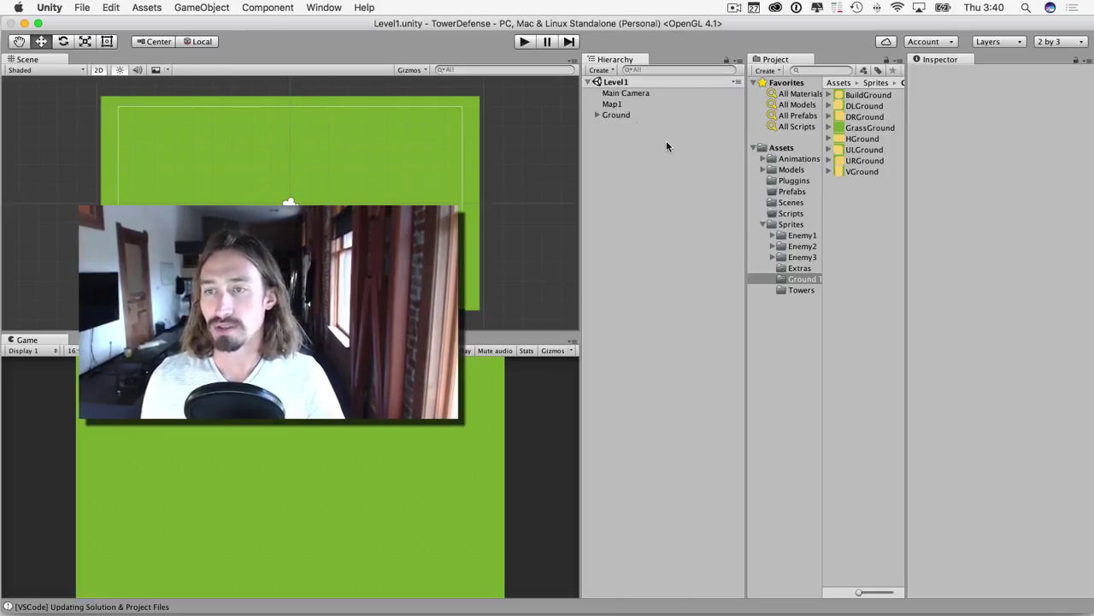
pyautogui.click(612, 117)
pyautogui.moveTo(612, 115); pyautogui.dragTo(614, 106)
pyautogui.click(598, 105)
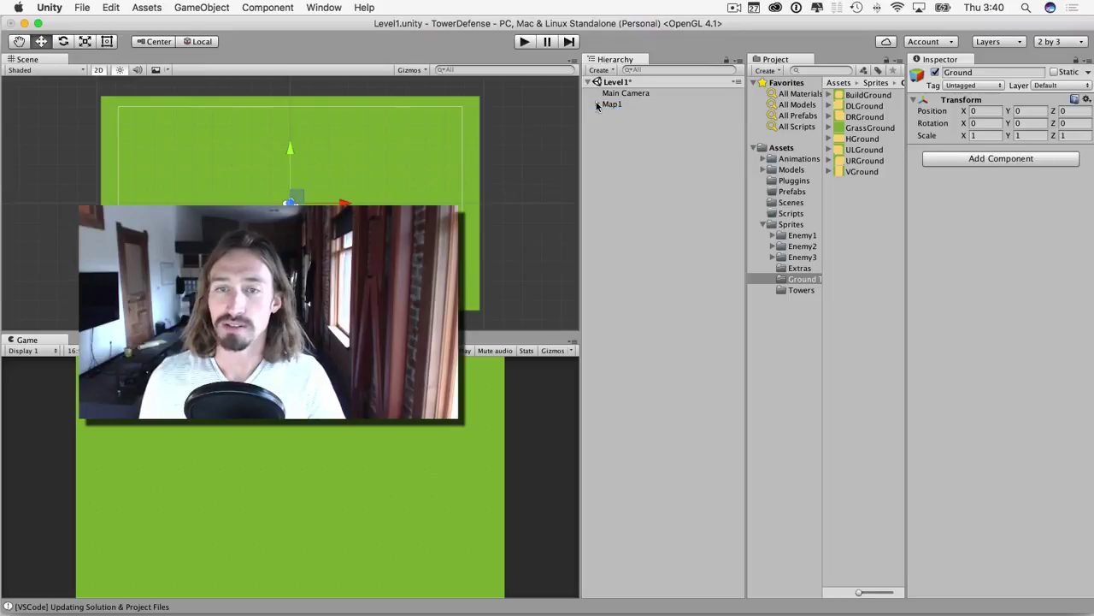
pyautogui.click(598, 104)
pyautogui.click(612, 105)
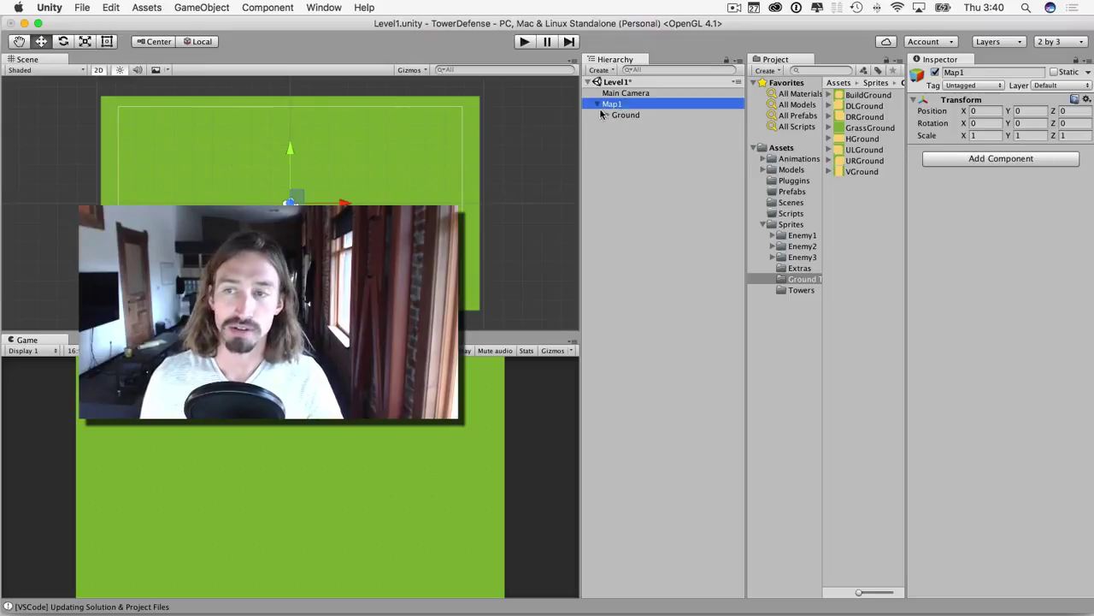